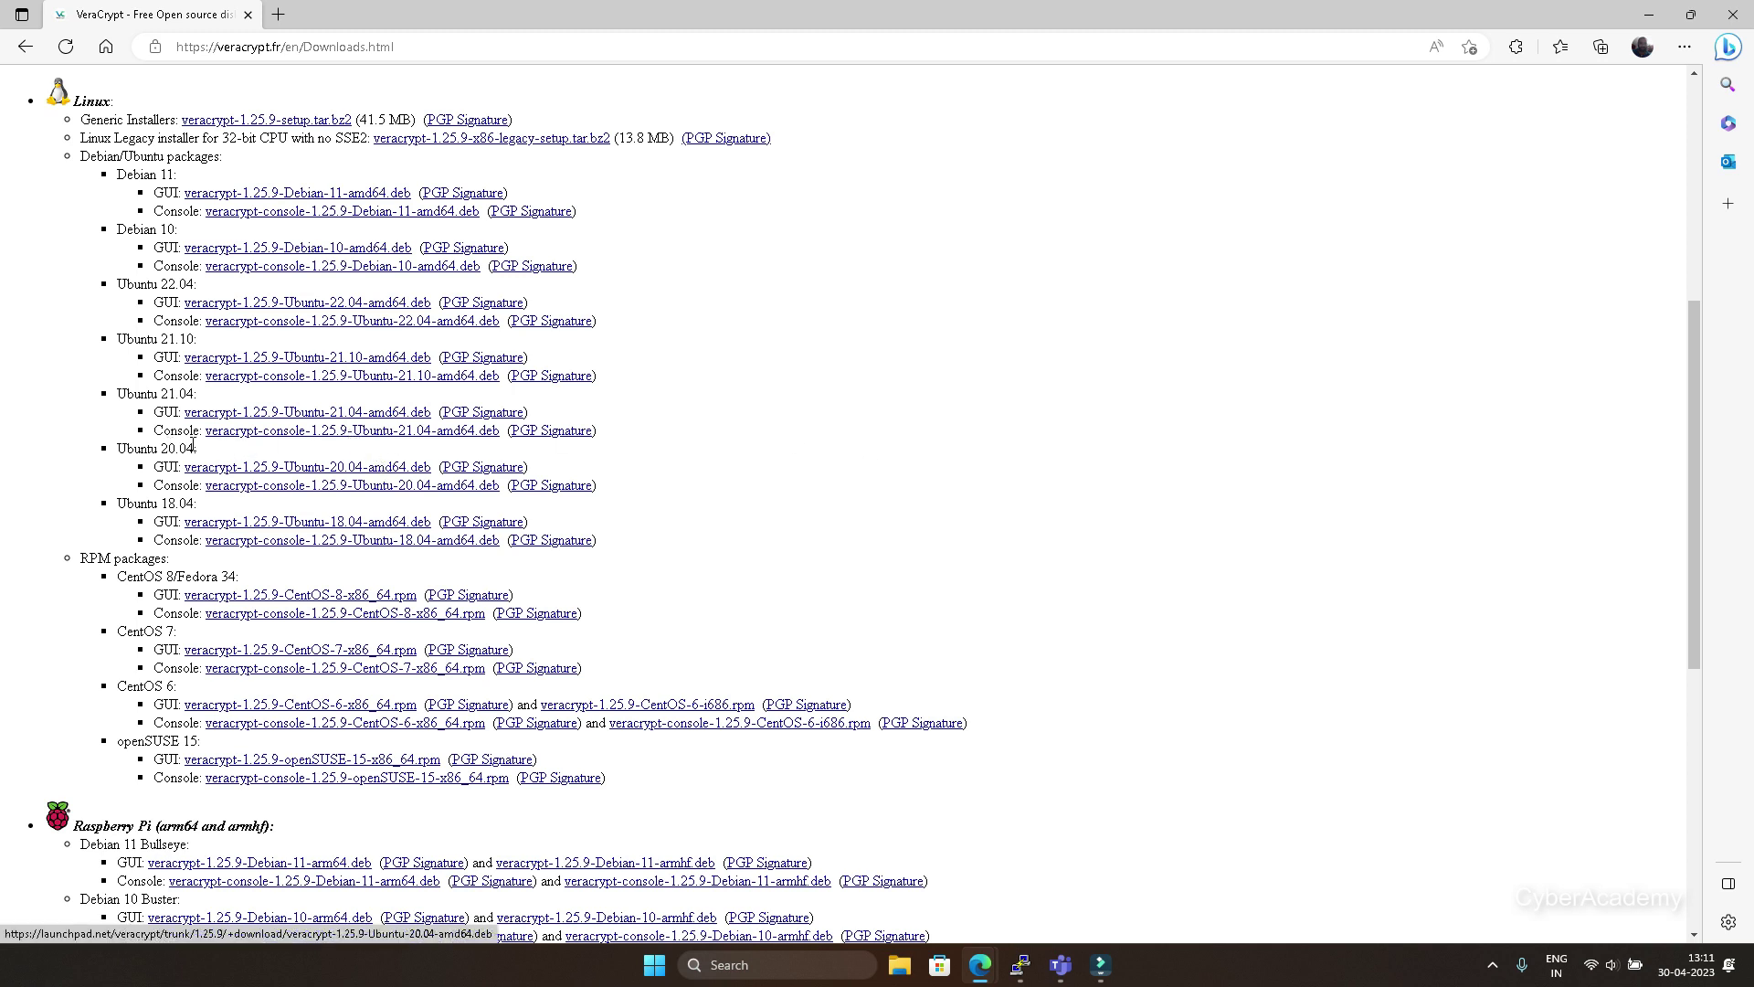
Copy the download link for the VeraCrypt 1.25.9 Ubuntu 20.04 console .deb package
right_click(319, 486)
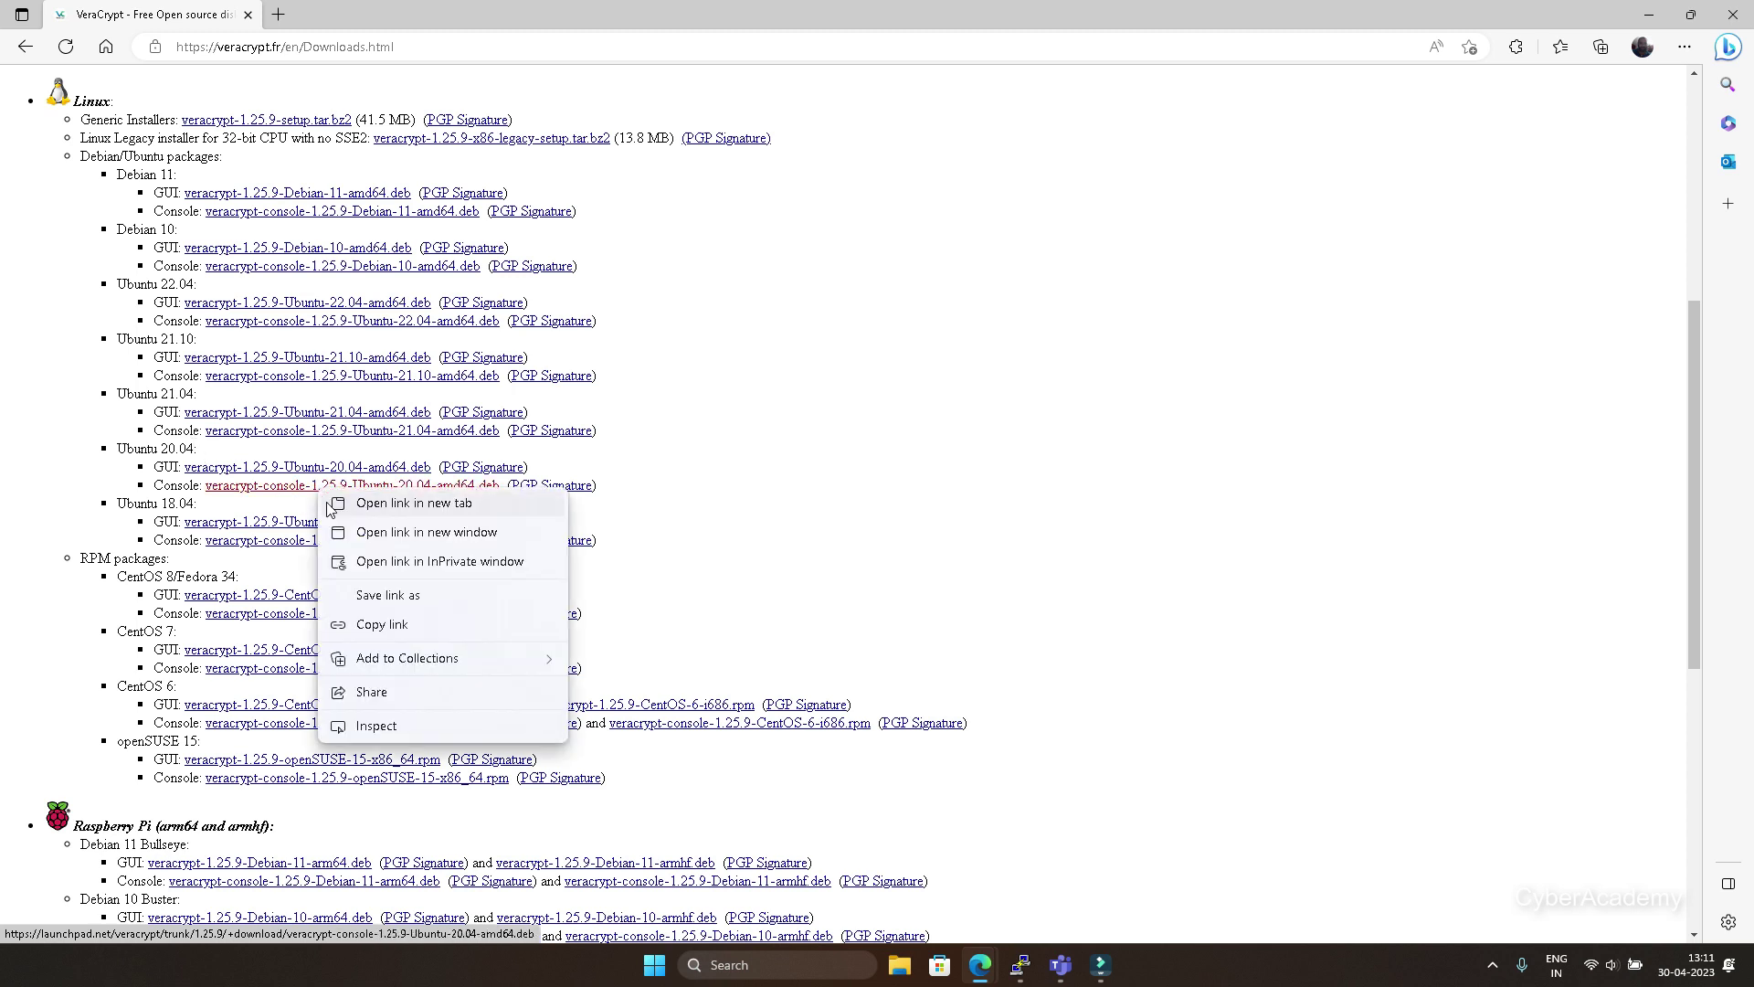
left_click(394, 628)
Download the VeraCrypt console package to the server with wget and the copied link
left_click(1021, 965)
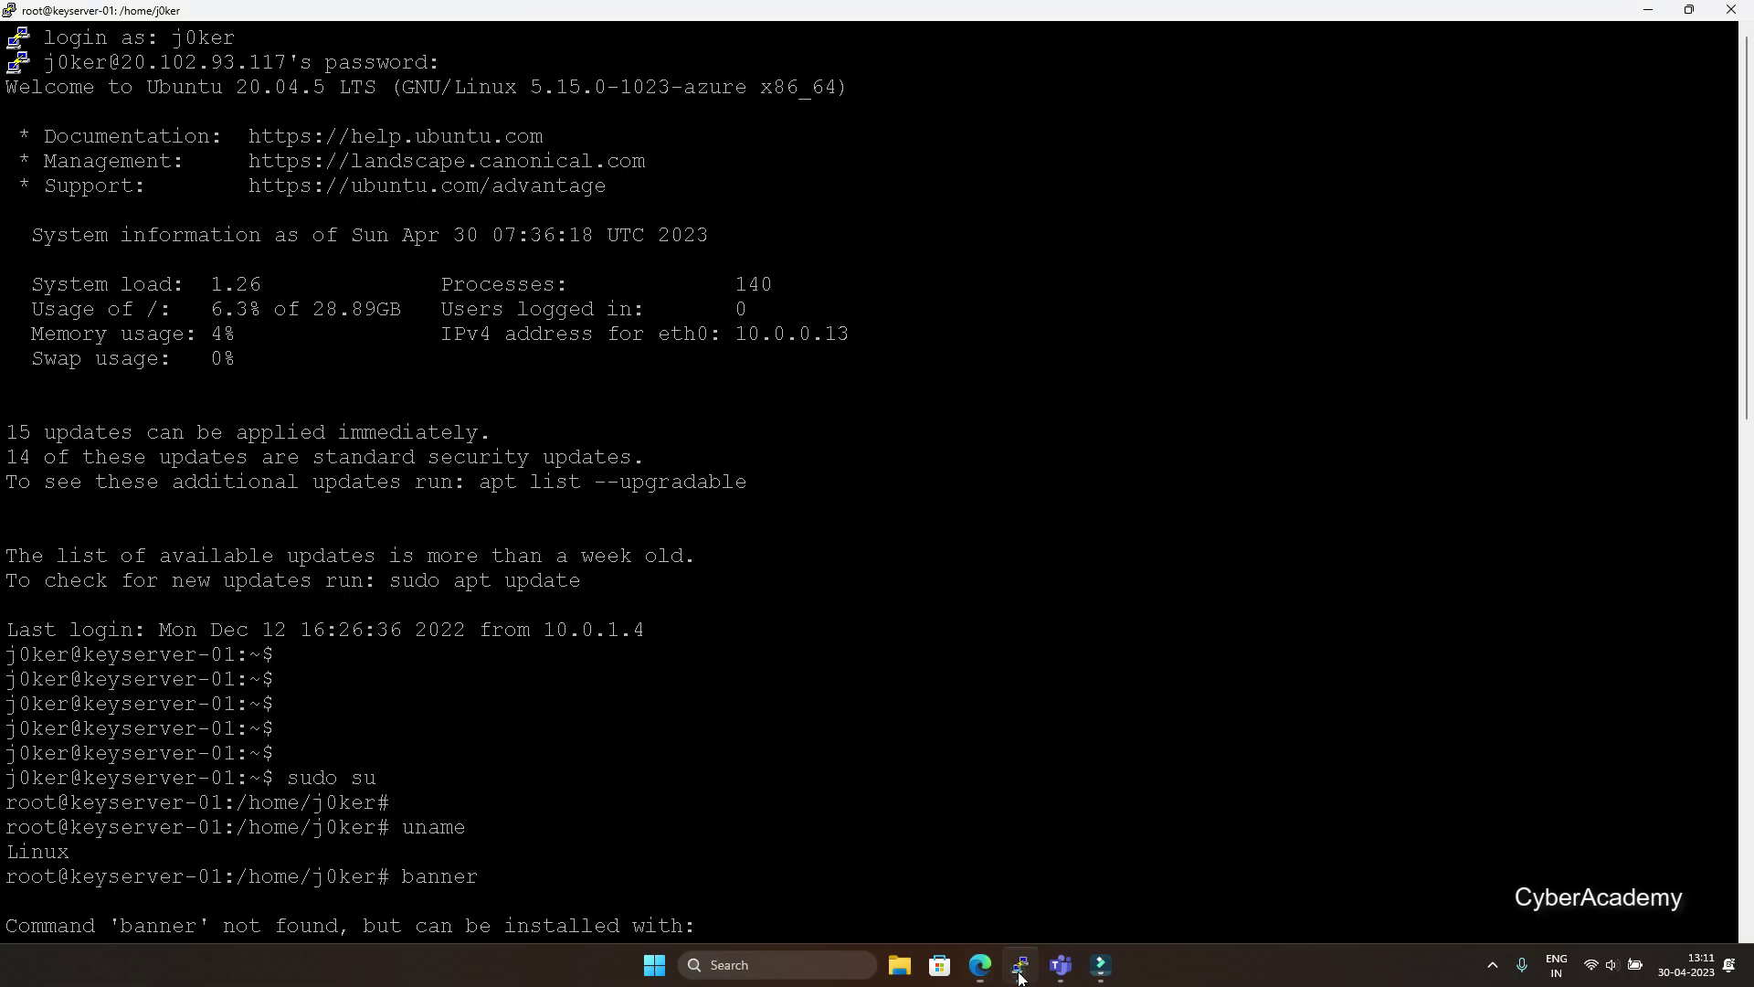
key("ctrl+l")
key("Return")
key("Return")
key("Return")
key("Return")
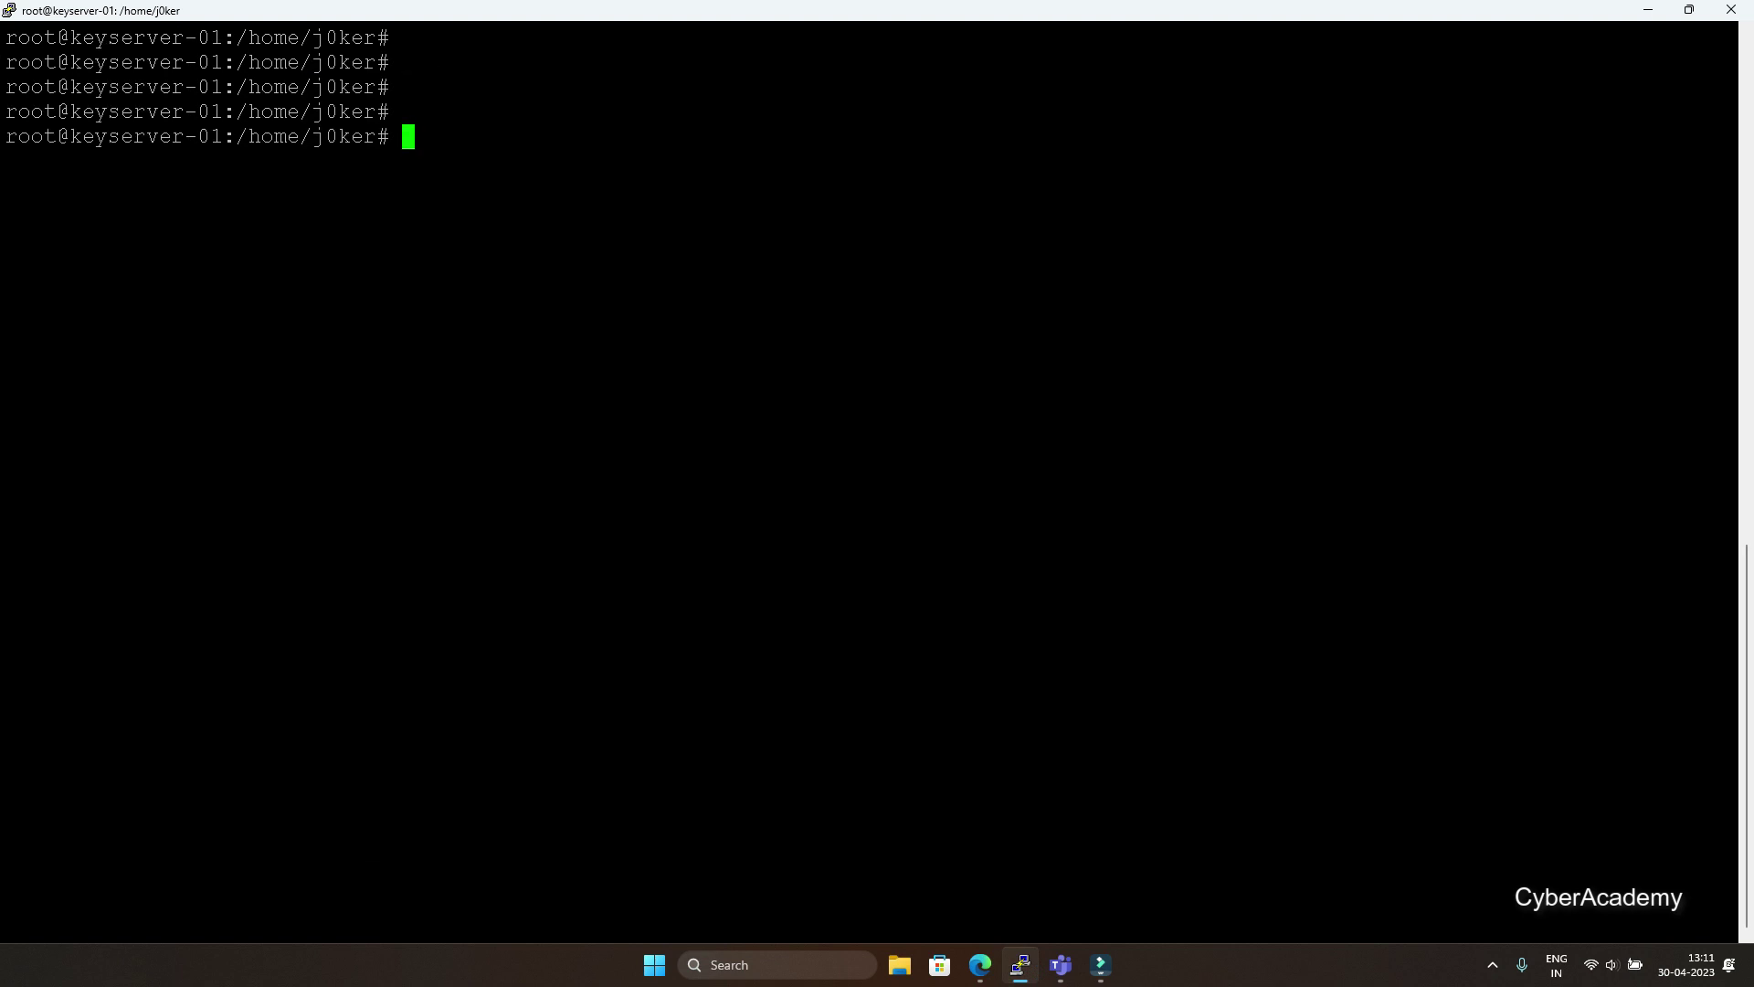
type("wget")
key("shift+Insert")
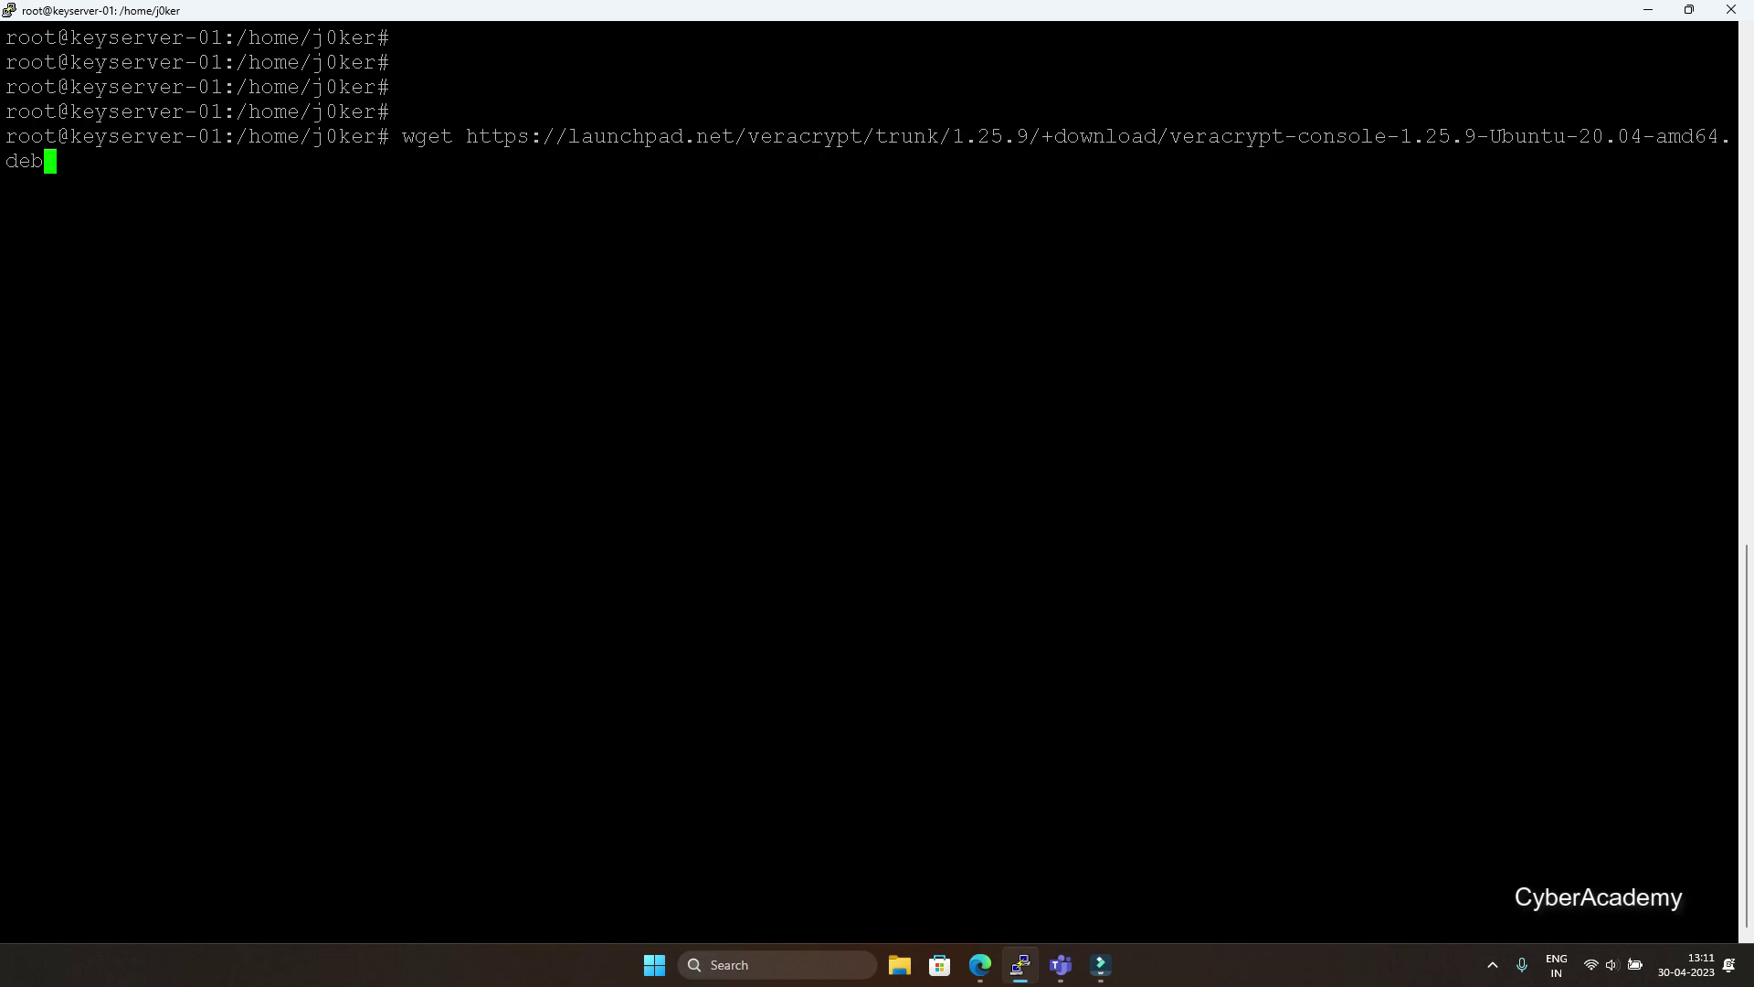
key("Return")
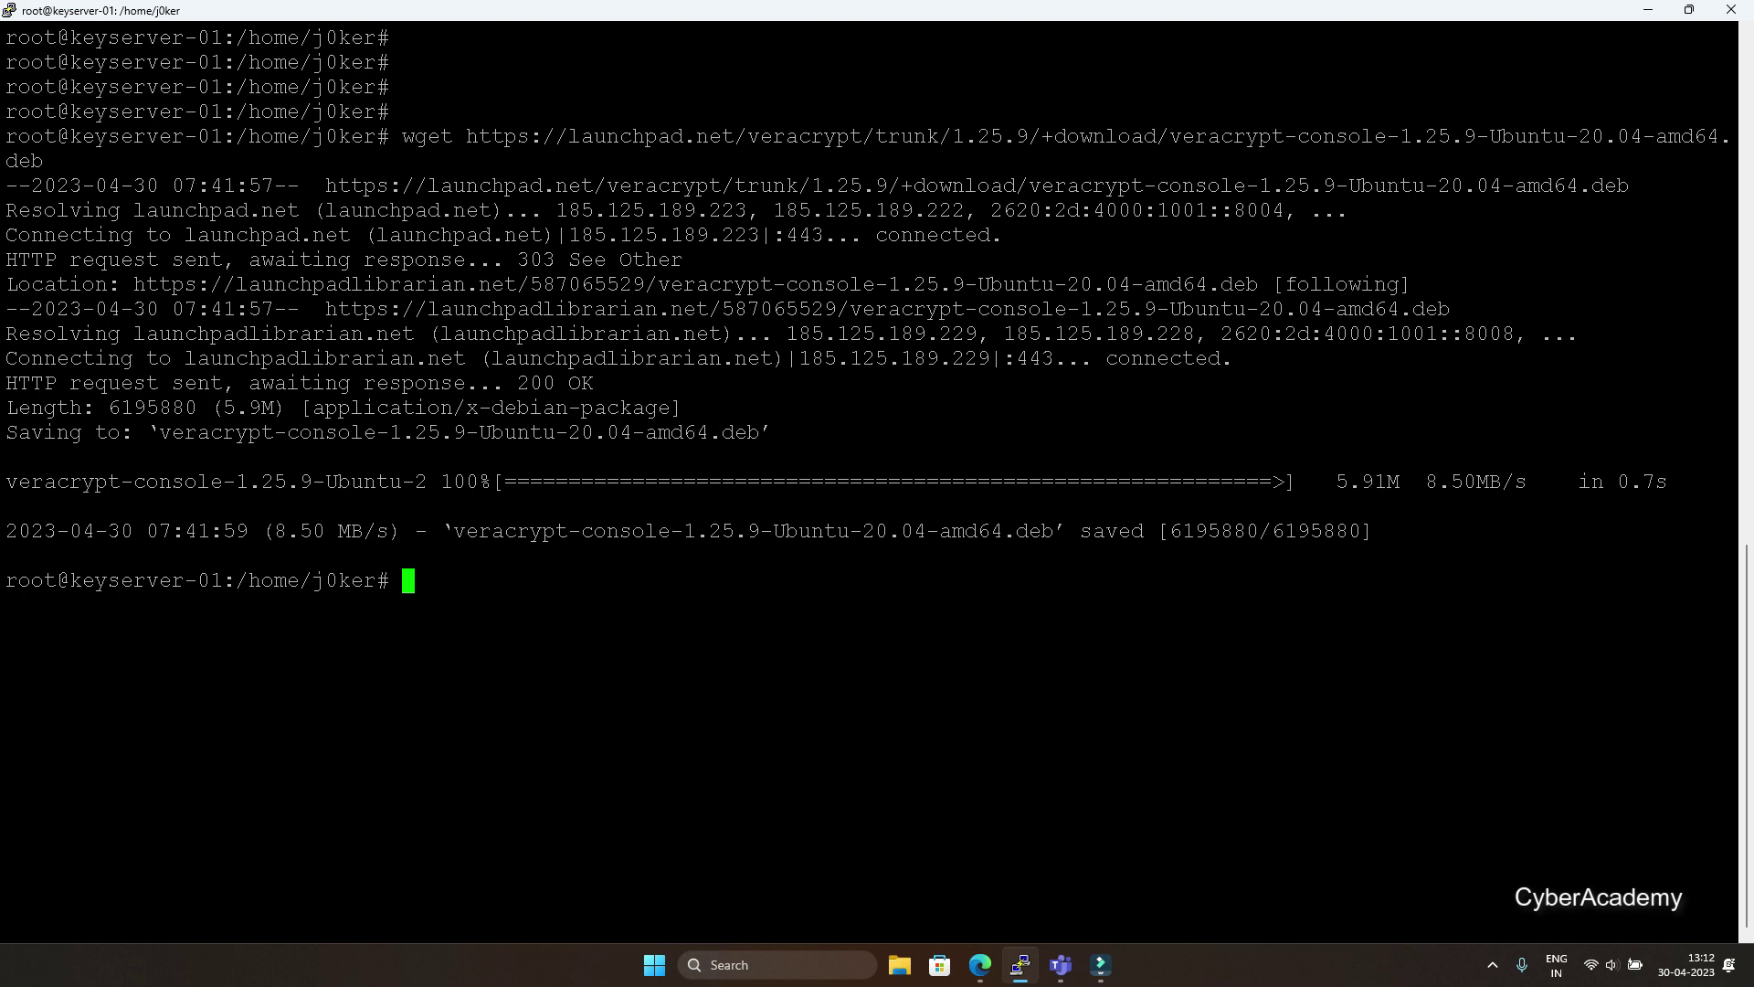
List the home directory with ls -l to confirm the 5.9M .deb file
type("ls -l")
key("Return")
double_click(868, 630)
key("ctrl+c")
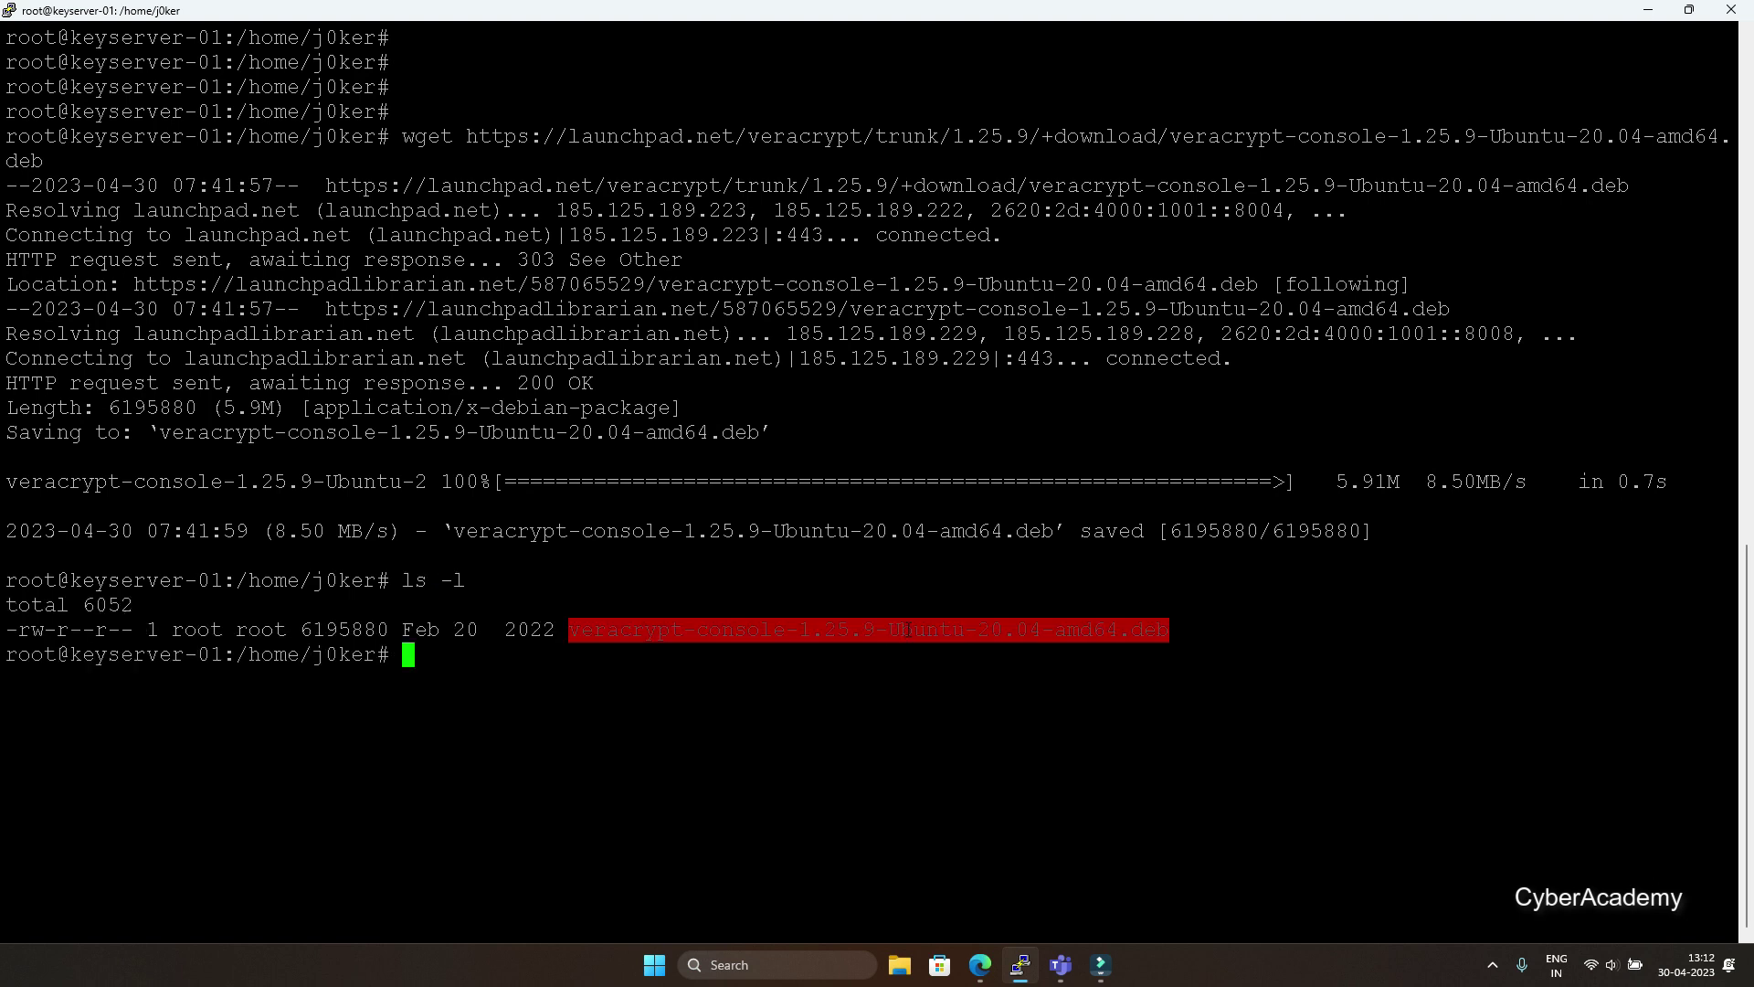
double_click(904, 729)
Install veracrypt-console-1.25.9-Ubuntu-20.04-amd64.deb with dpkg -i
left_click(895, 699)
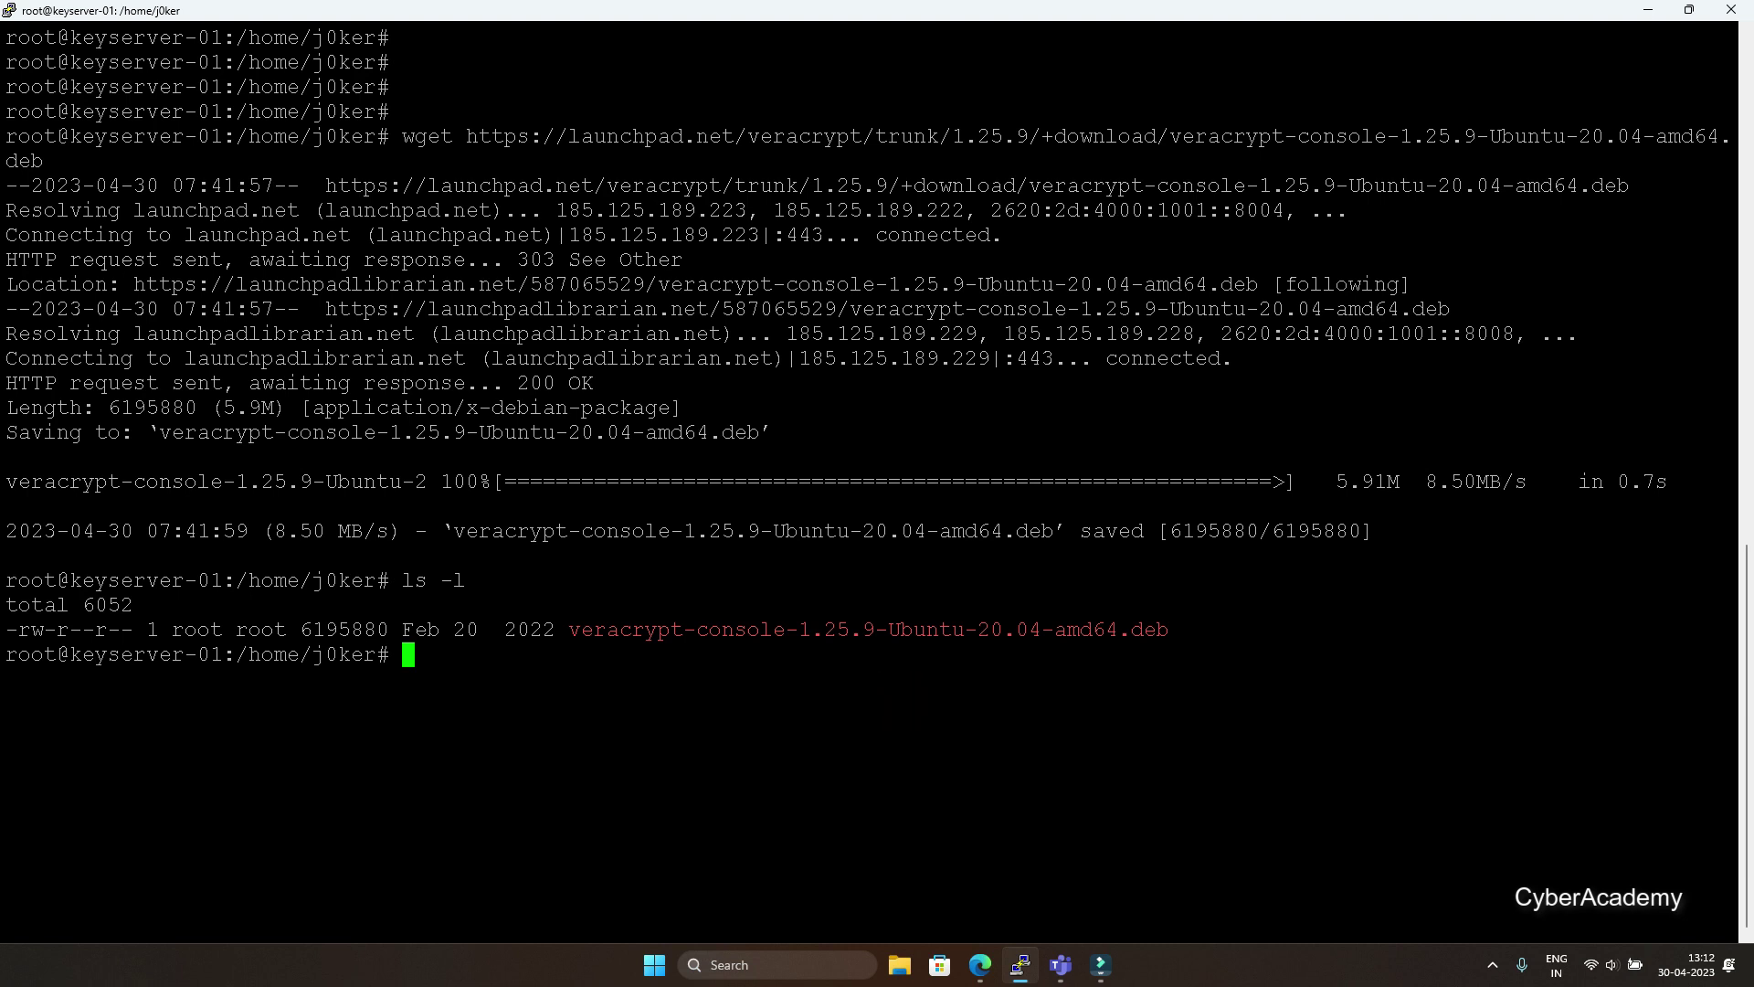
type("dpkg -i")
double_click(704, 629)
right_click(704, 625)
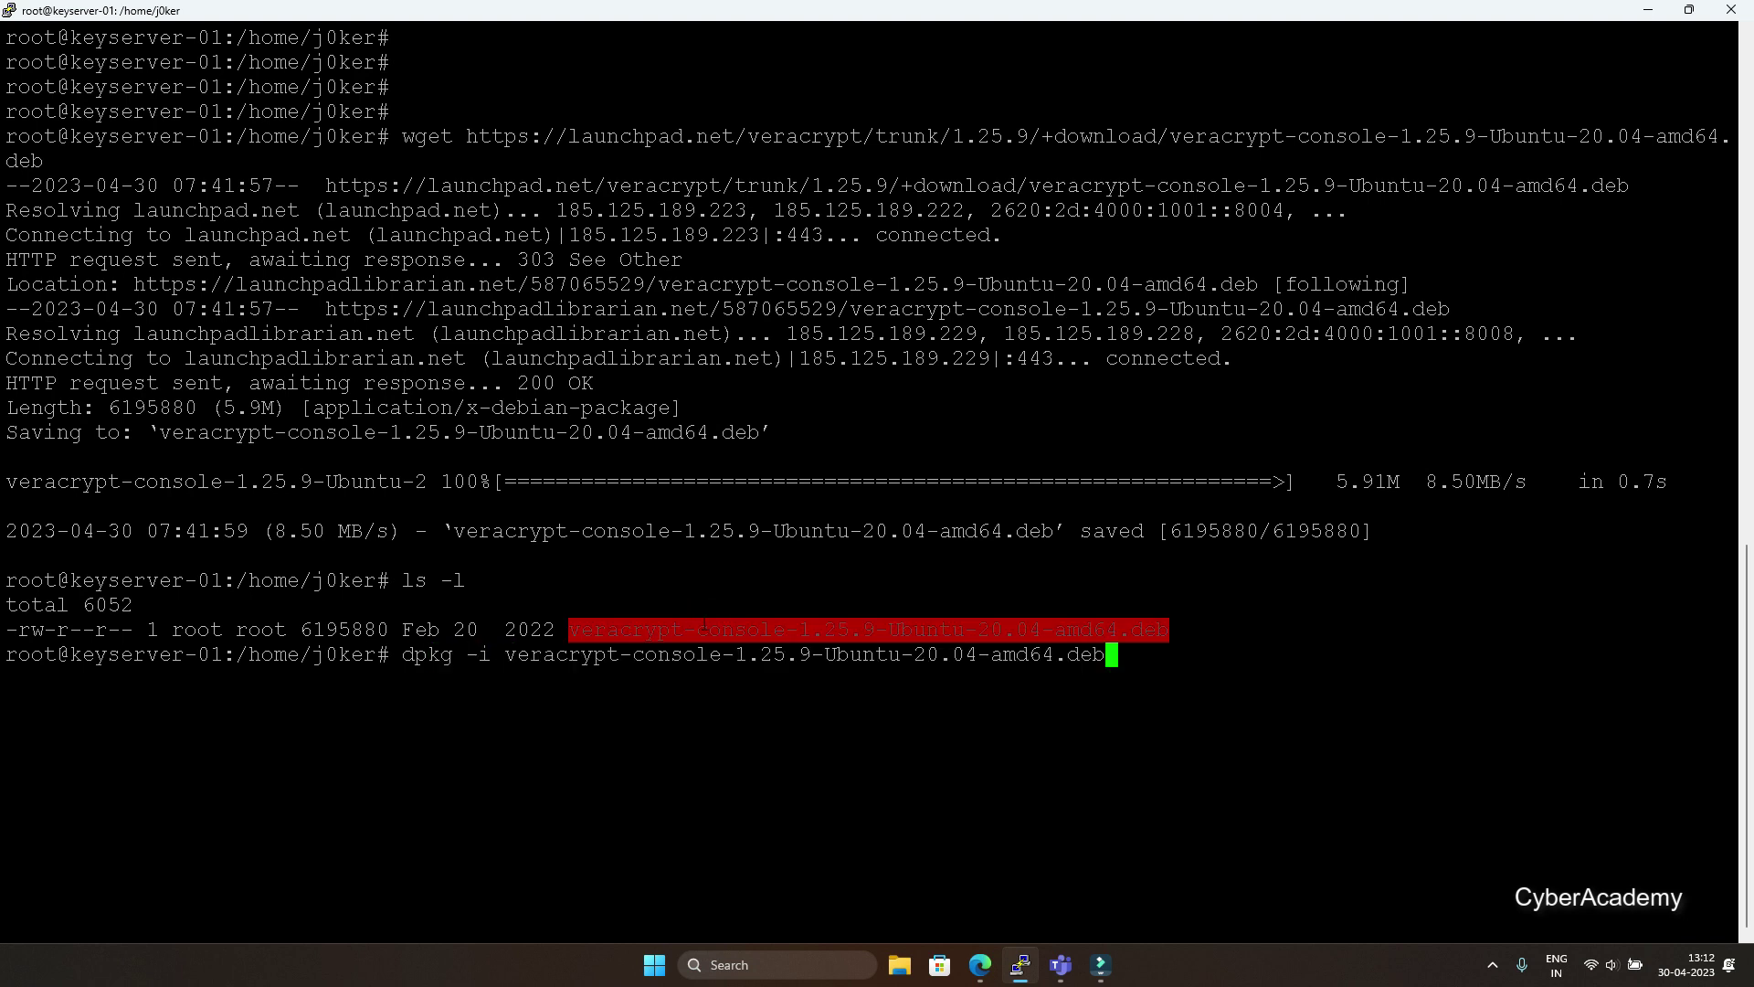
key("Return")
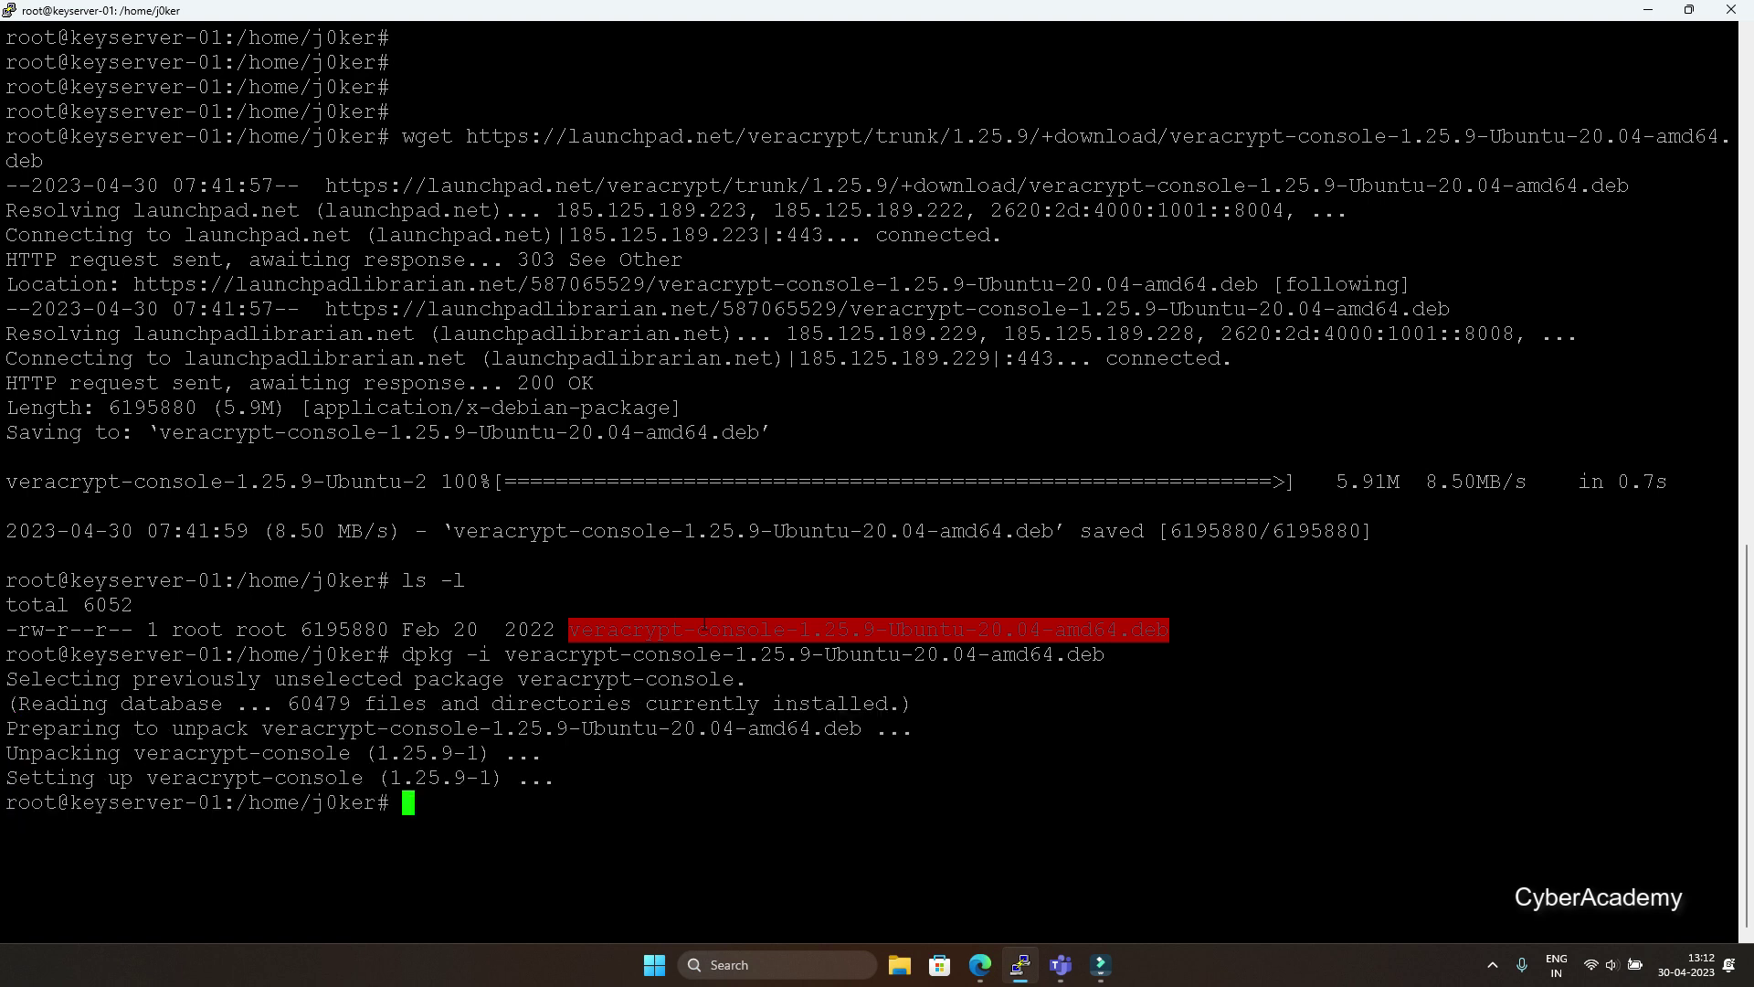
left_click(388, 580)
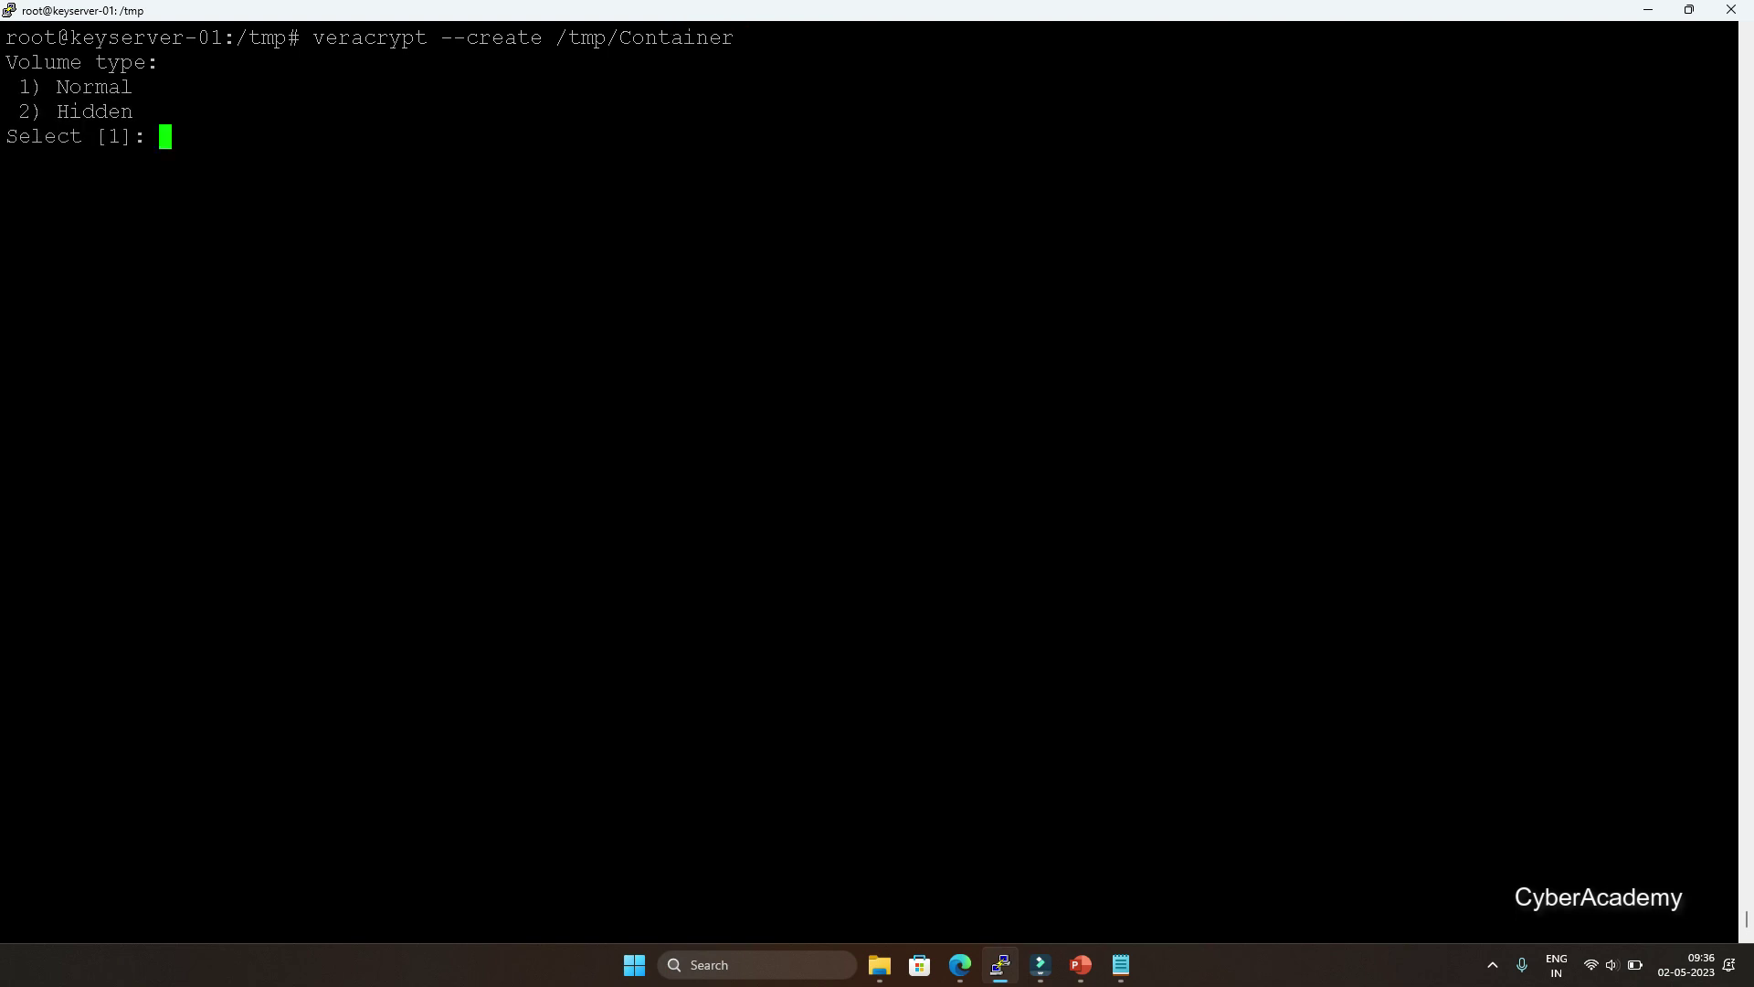
key("Return")
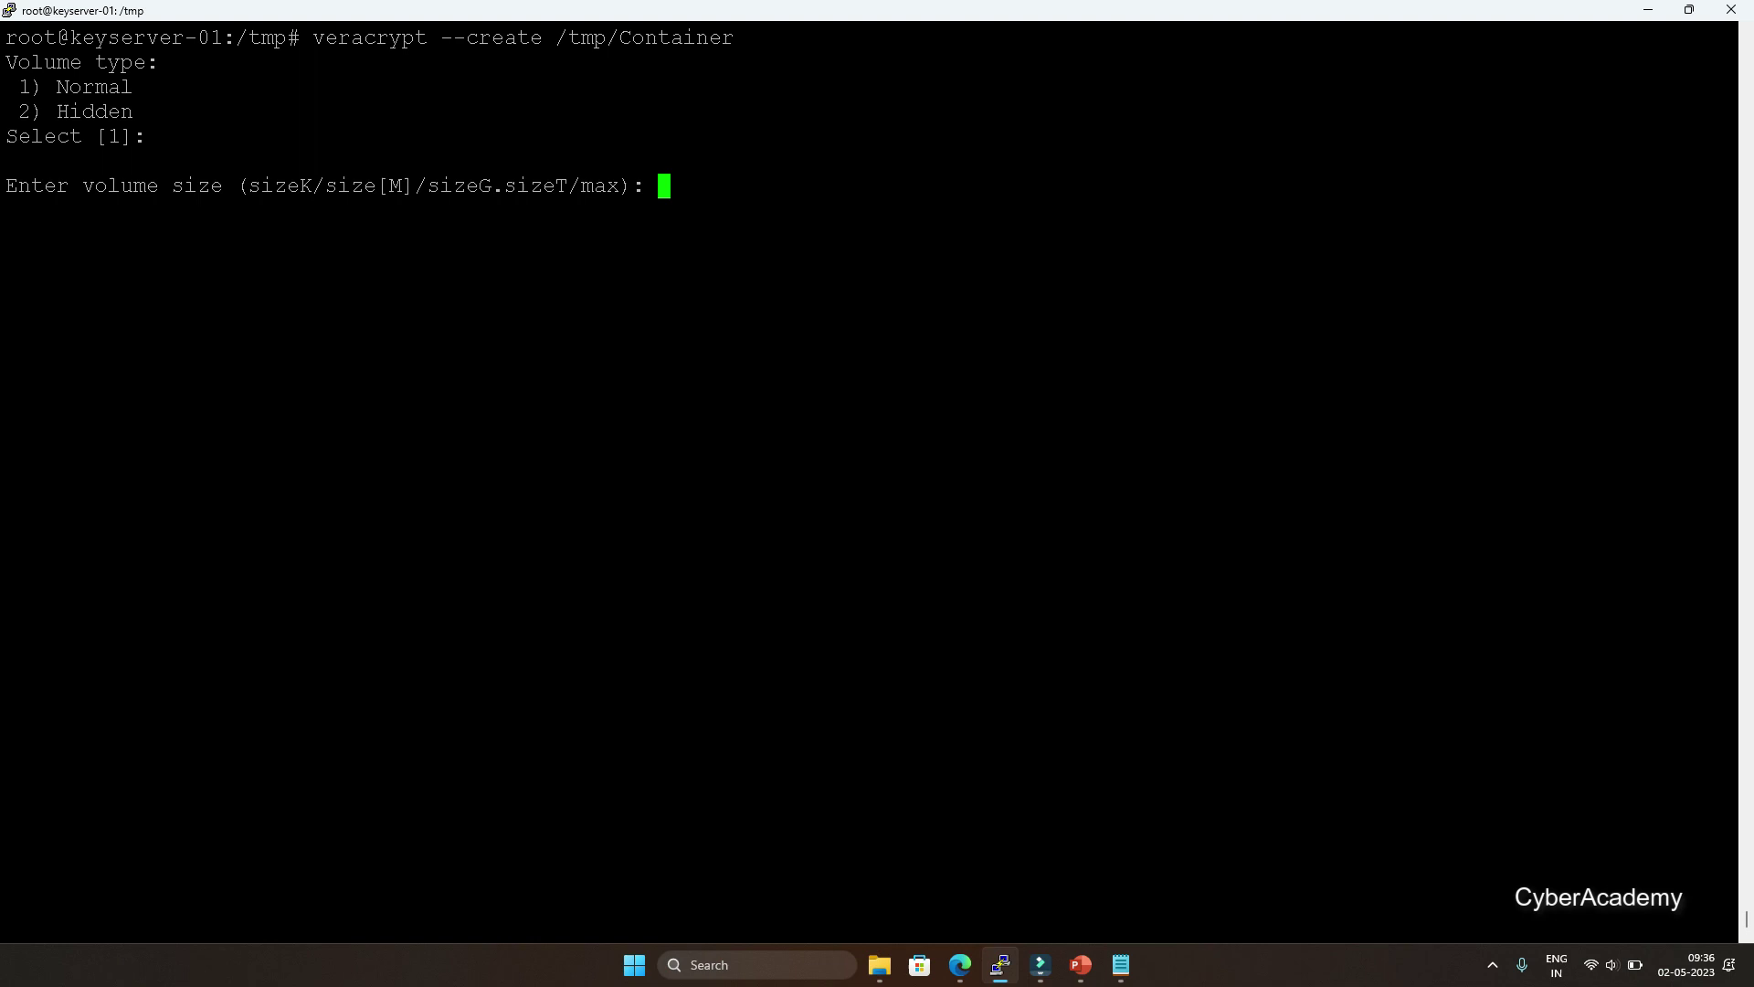
Start creating /tmp/Container as a Normal volume with a 1G size
type("1G")
key("Return")
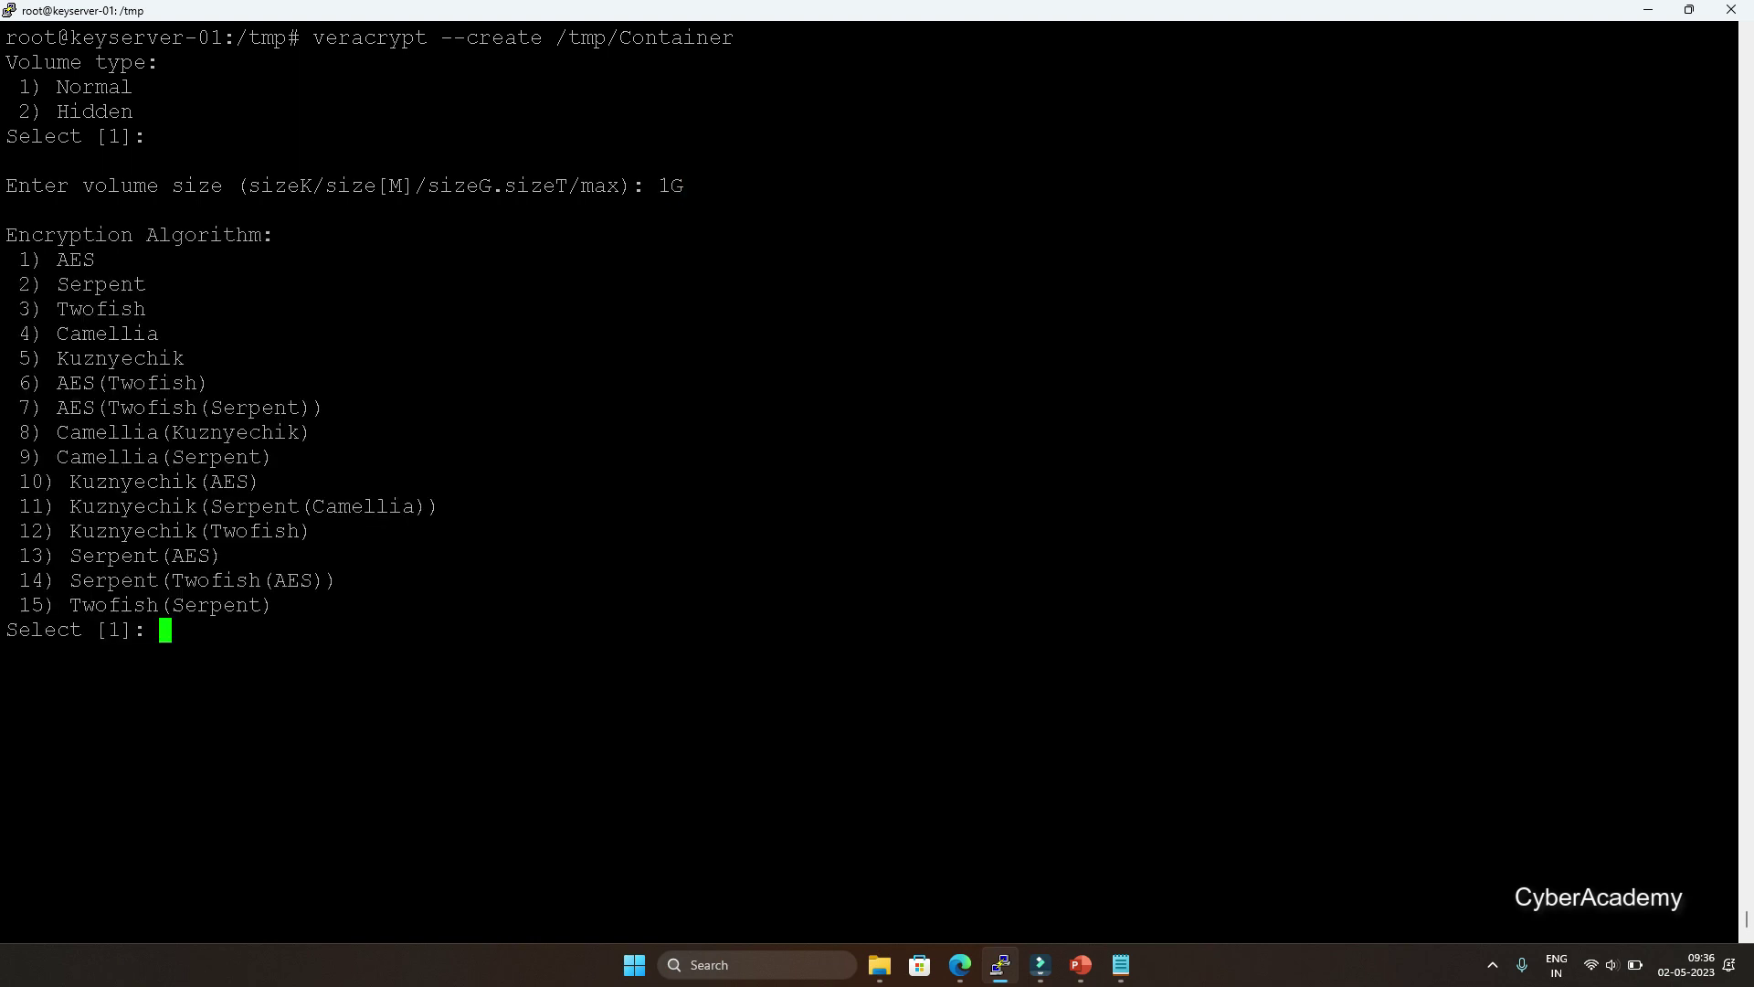
Choose AES encryption, SHA-512 hashing and the Linux Ext4 filesystem (options 1, 1, 5)
type("1")
key("Return")
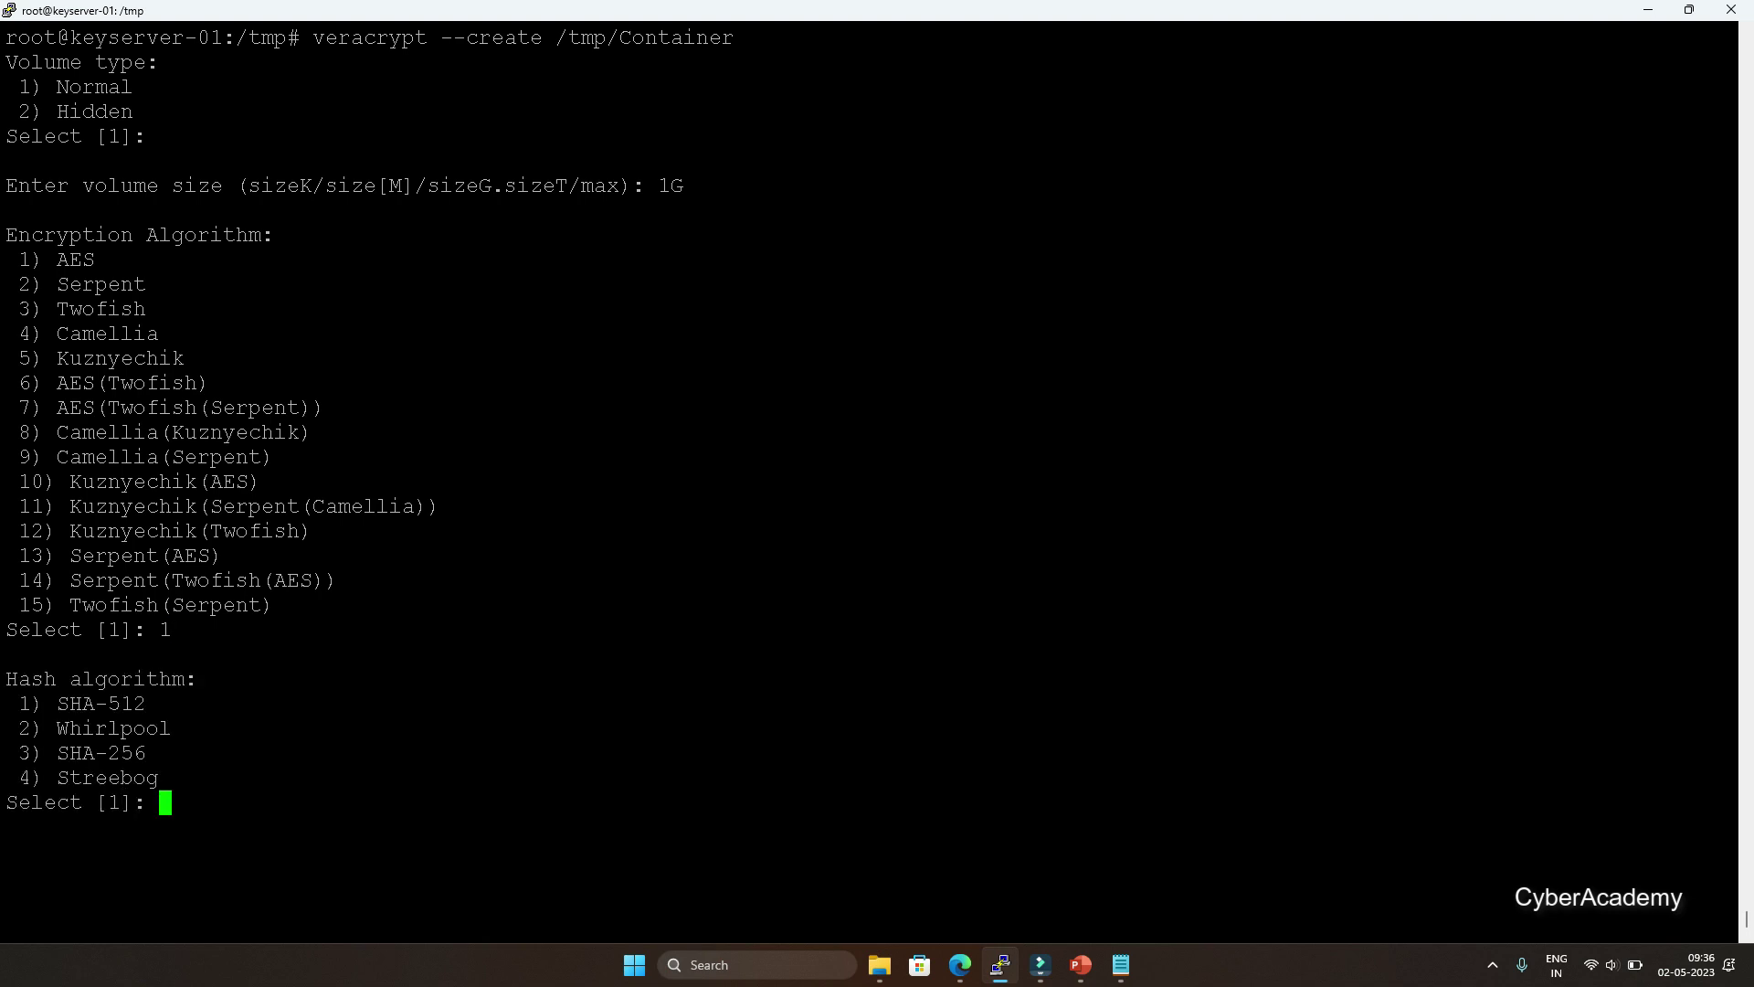
type("1")
key("Return")
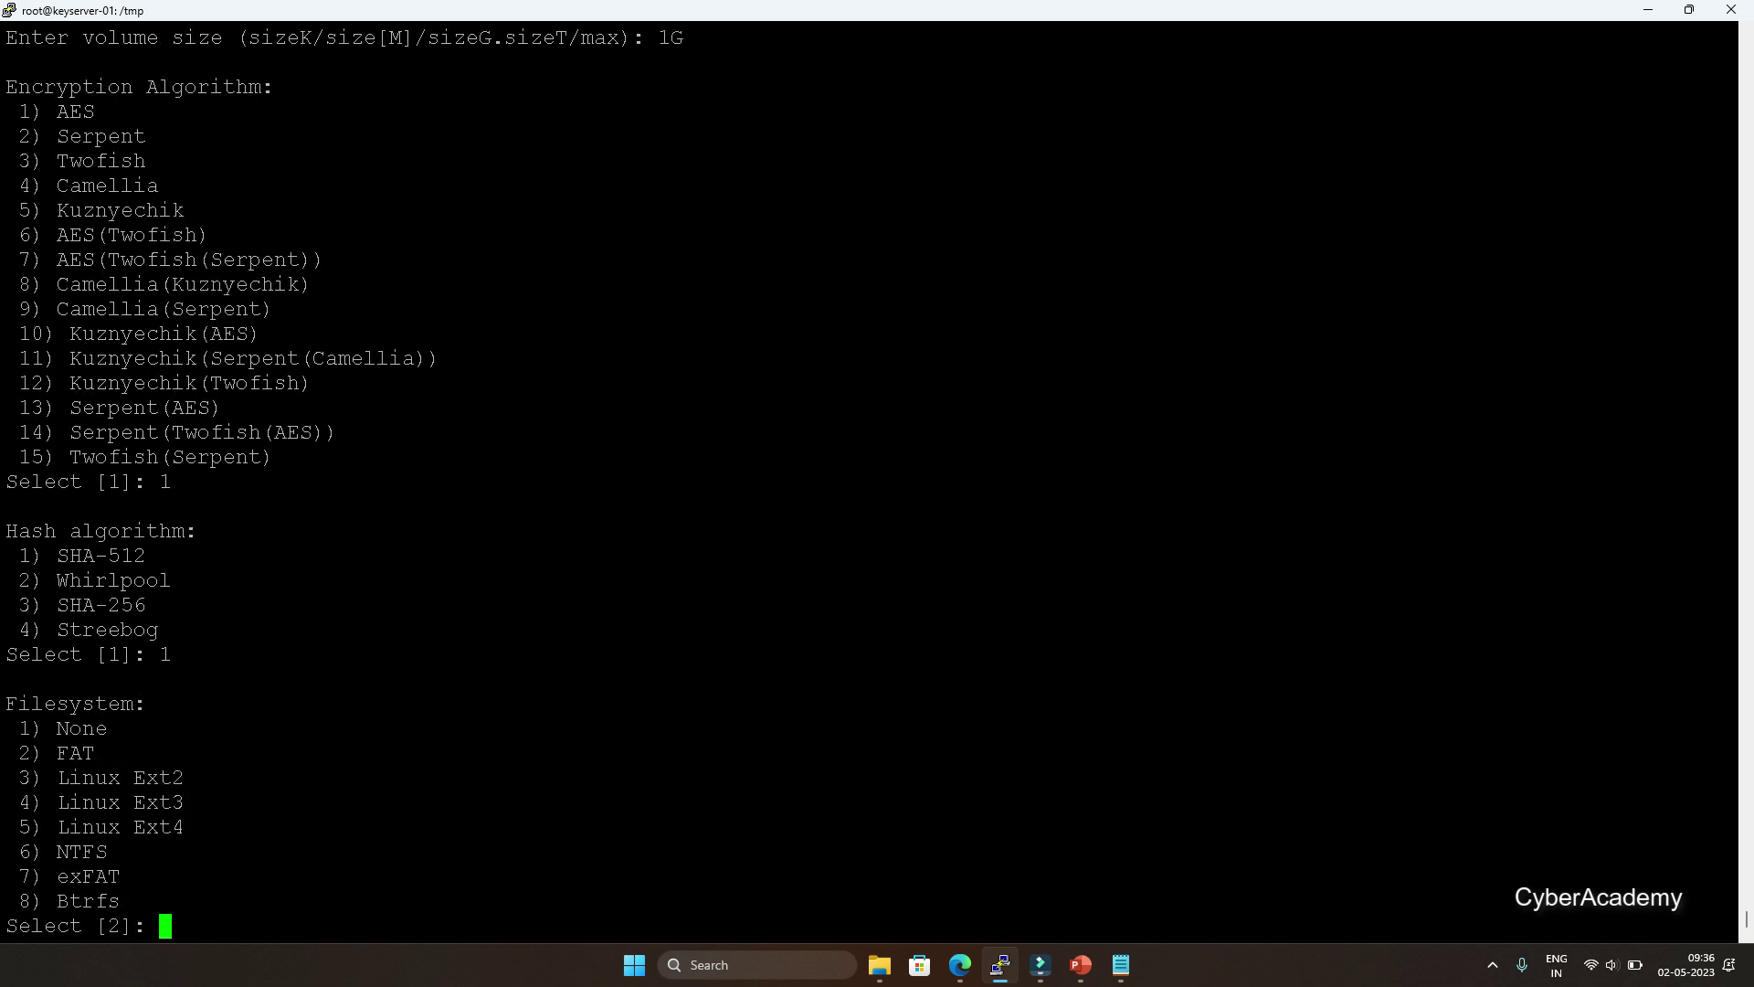
type("5")
key("Return")
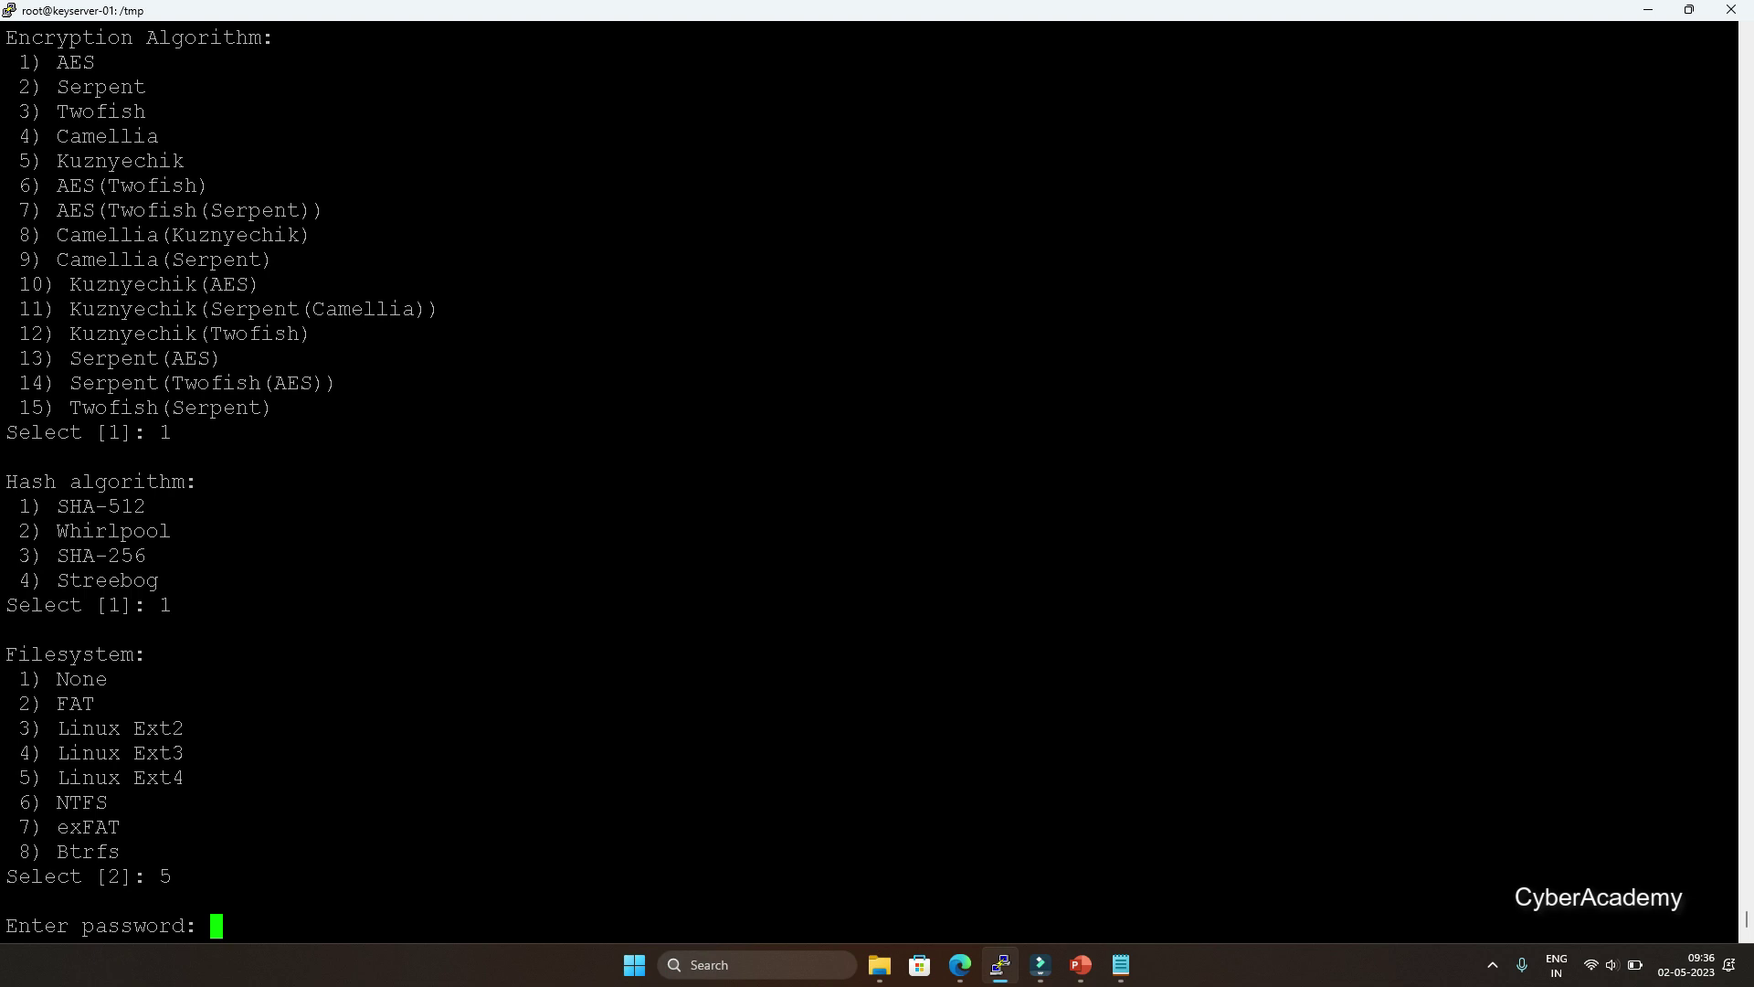
Set and confirm the volume password, keeping the default PIM and no keyfile
key("Return")
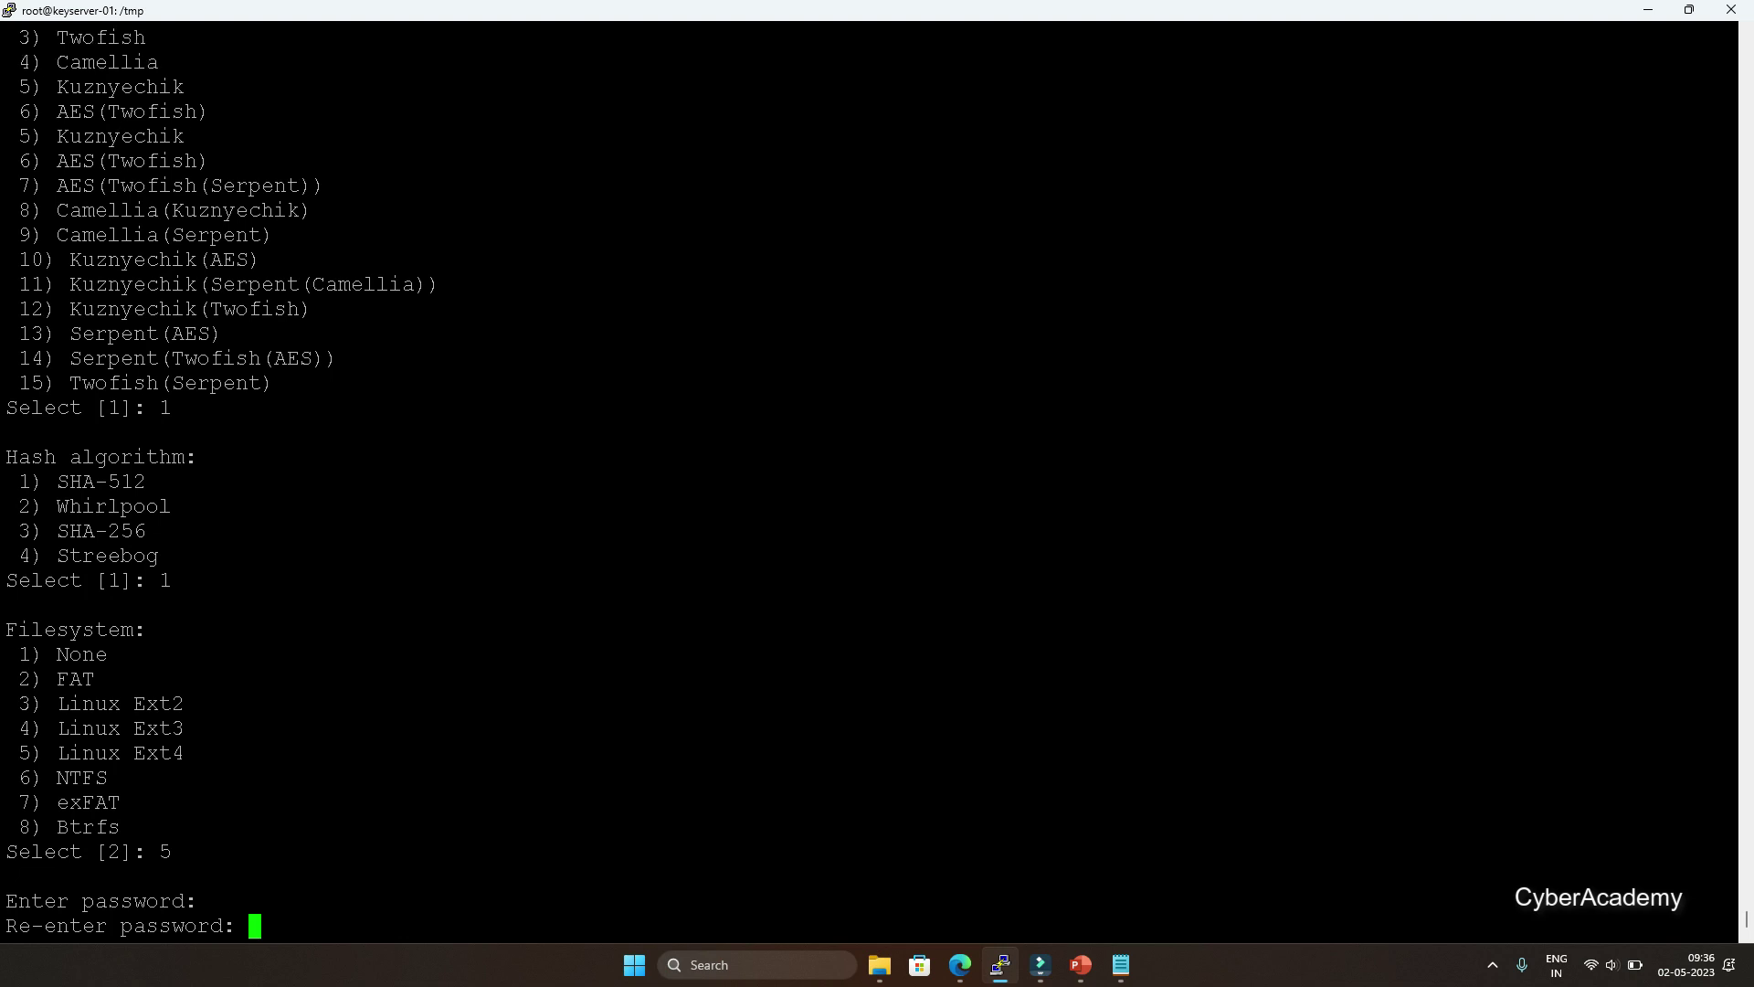
key("Return")
key("Return")
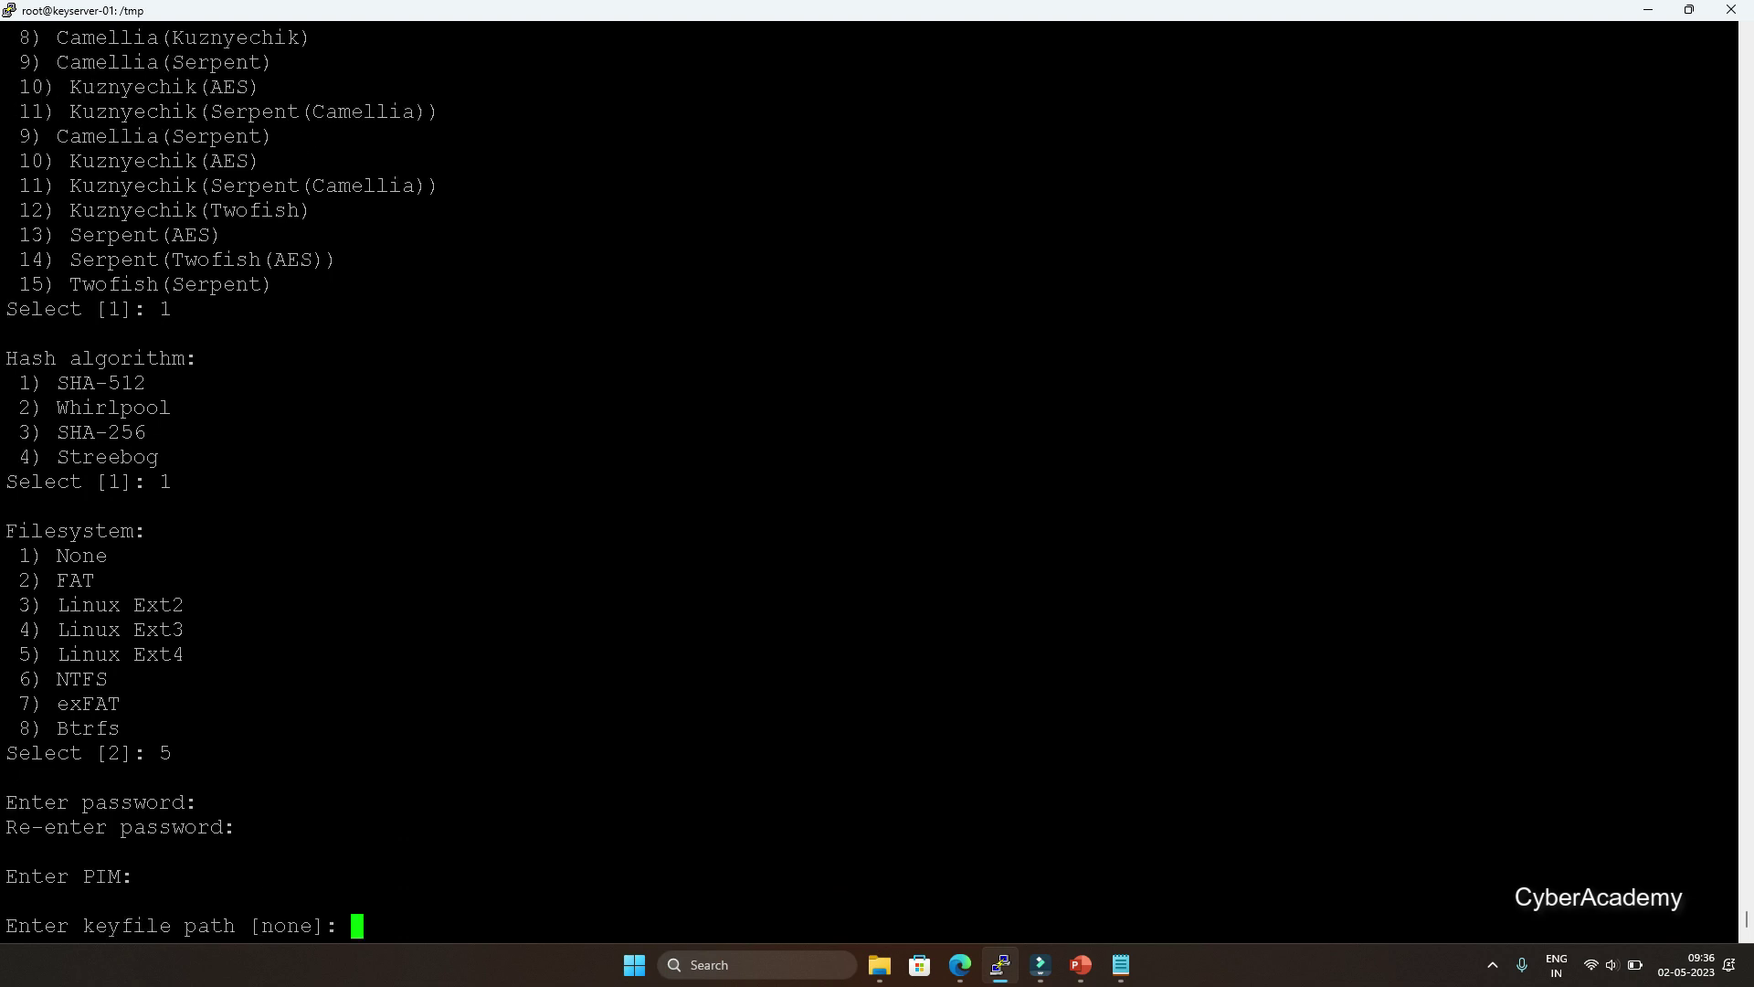
key("Return")
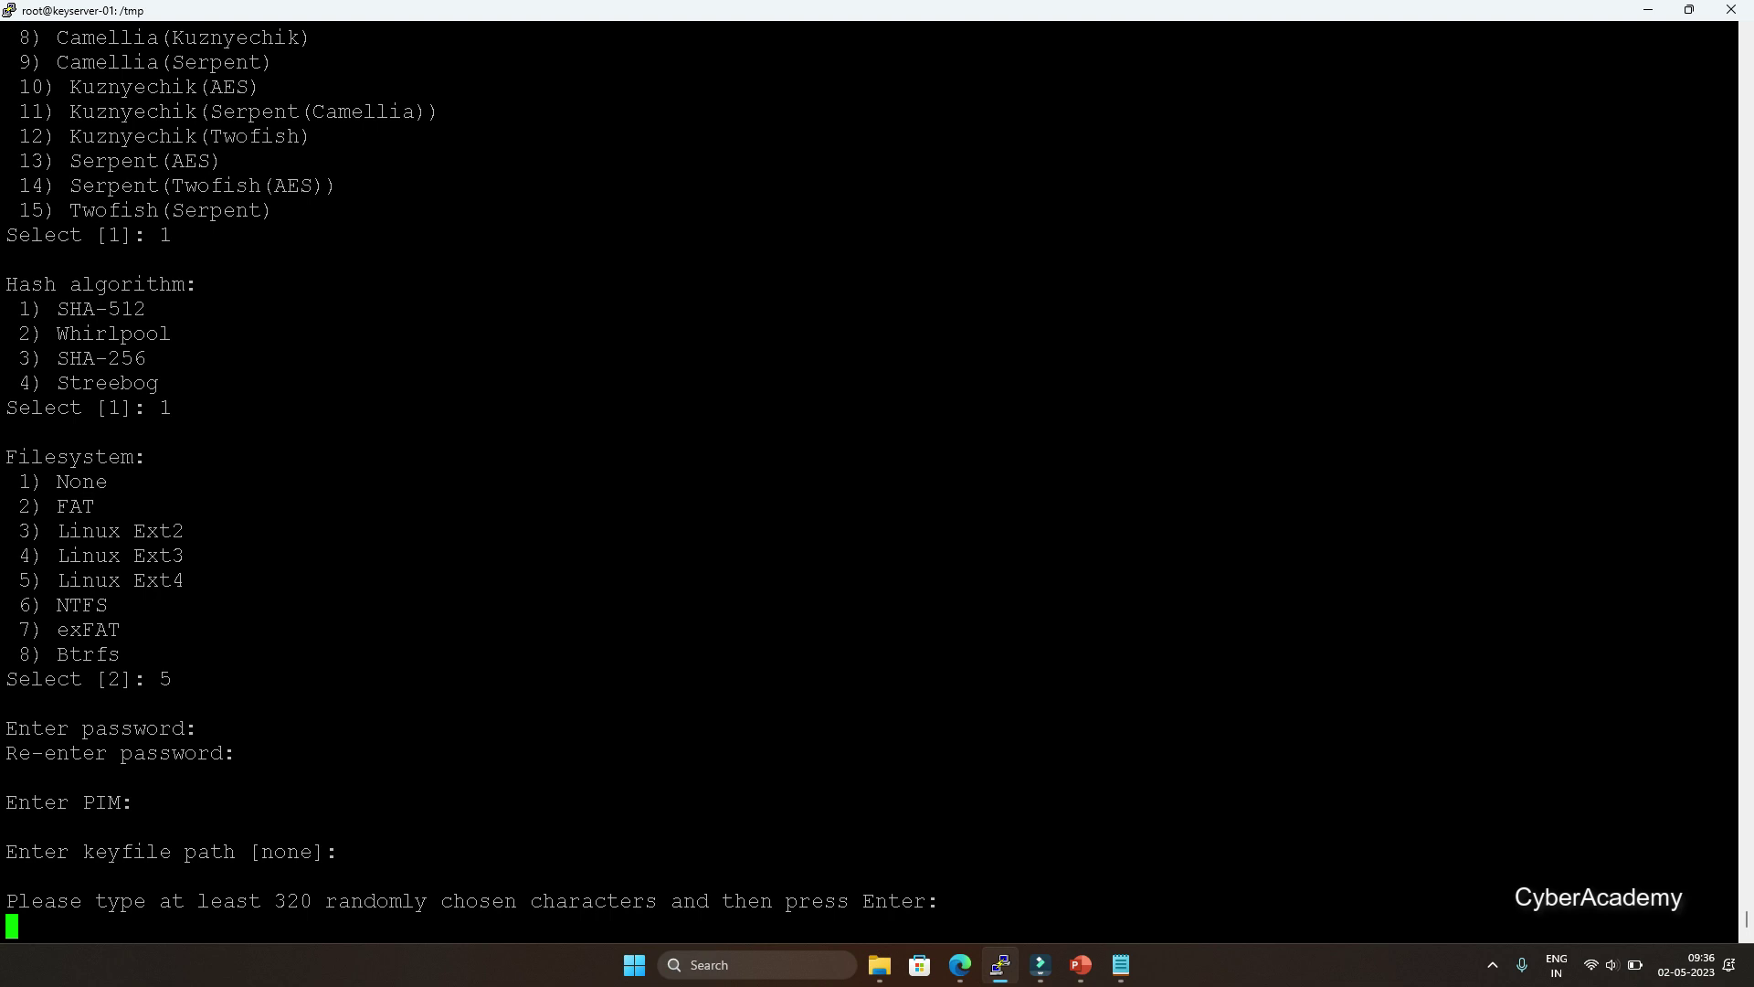
key("Return")
key("Return")
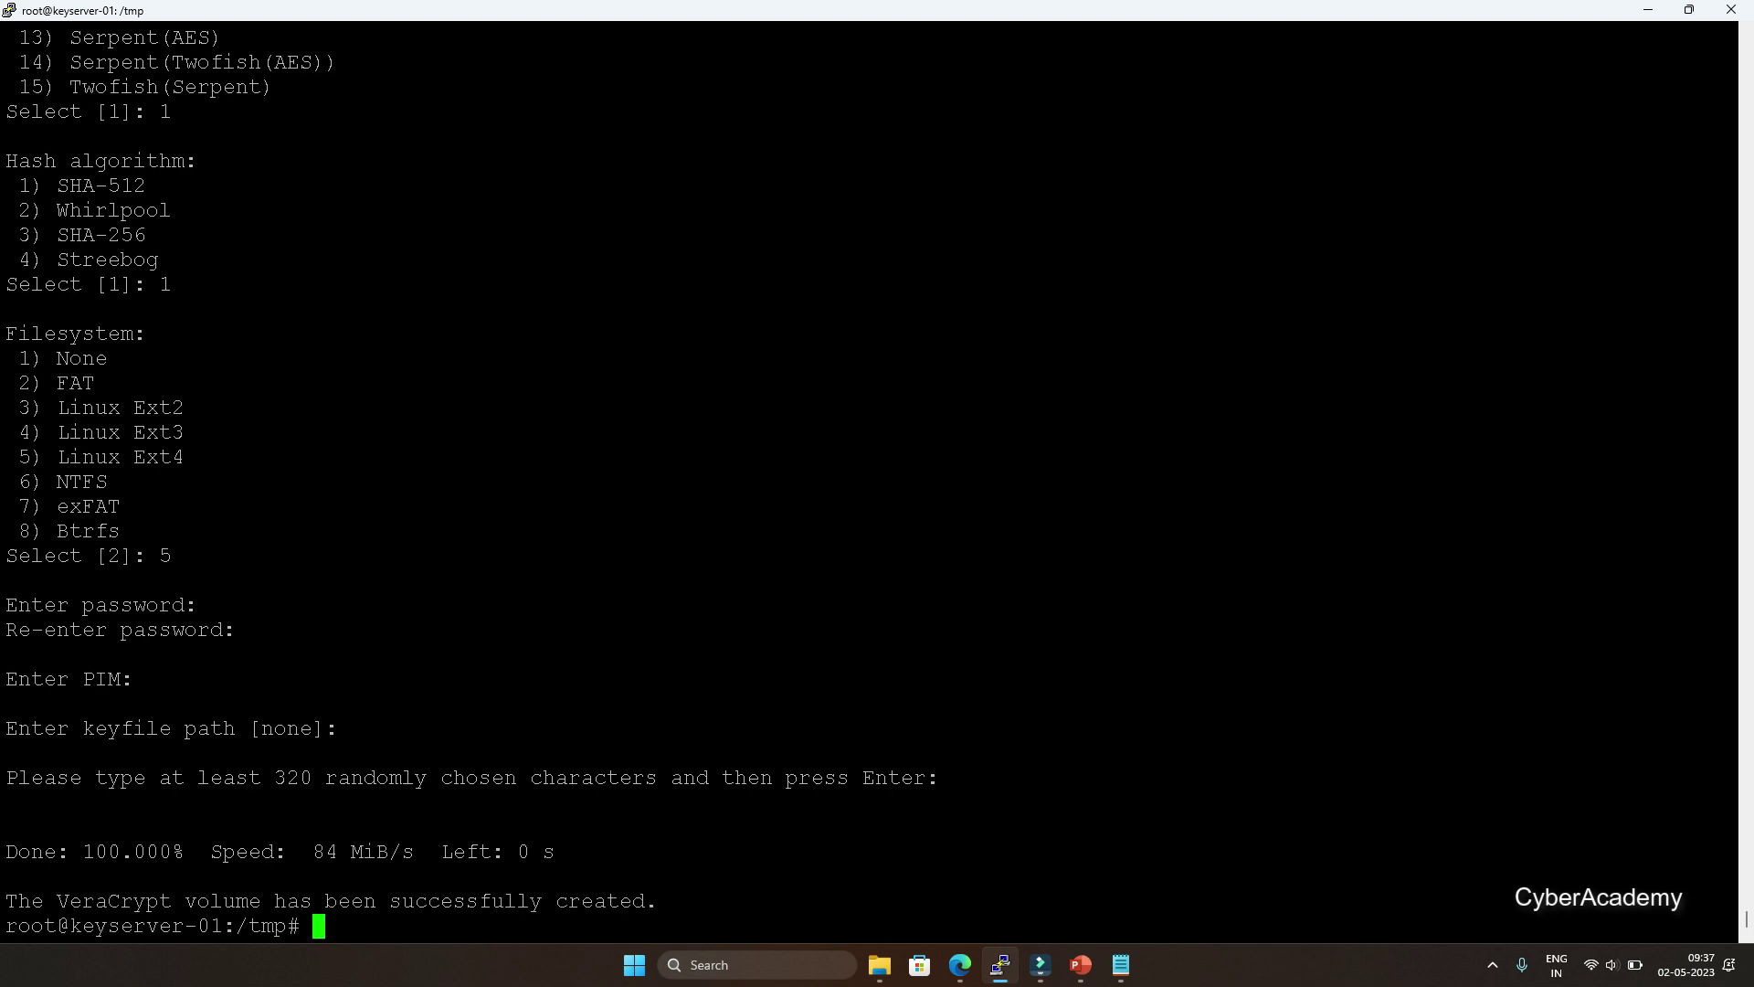
List /tmp and check Container with the file command, which reports it as data
type("ls -l")
key("Return")
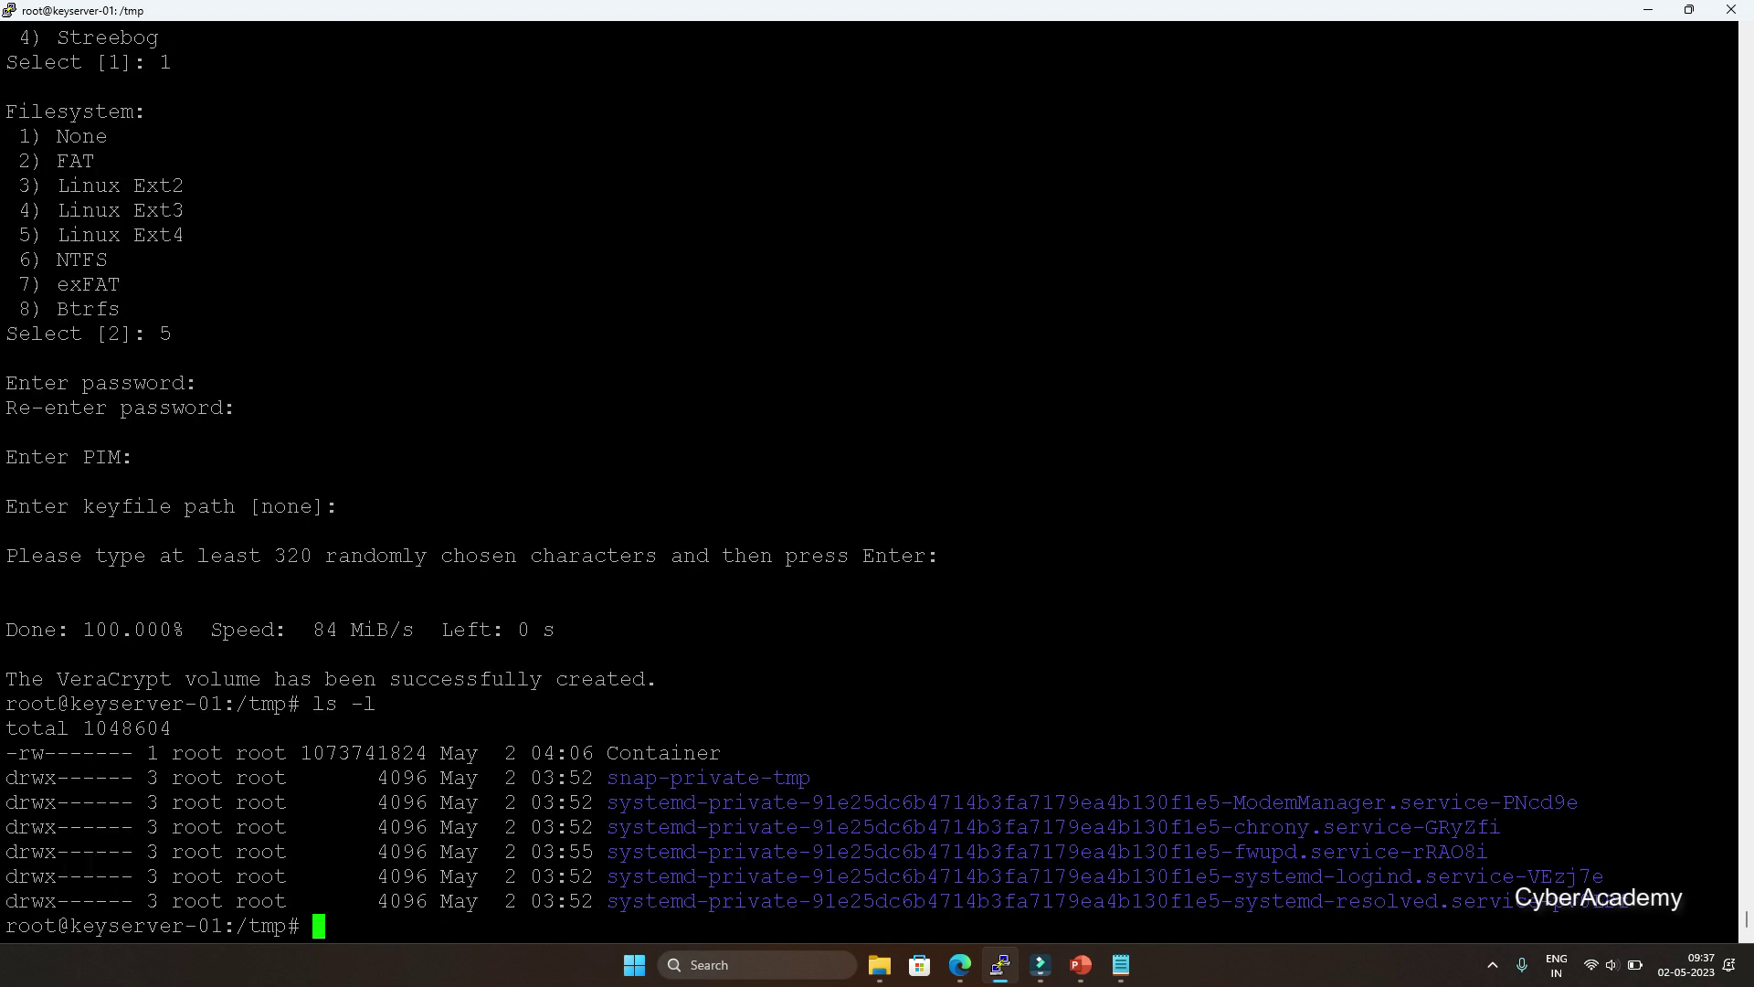
double_click(663, 752)
key("ctrl+c")
type("file")
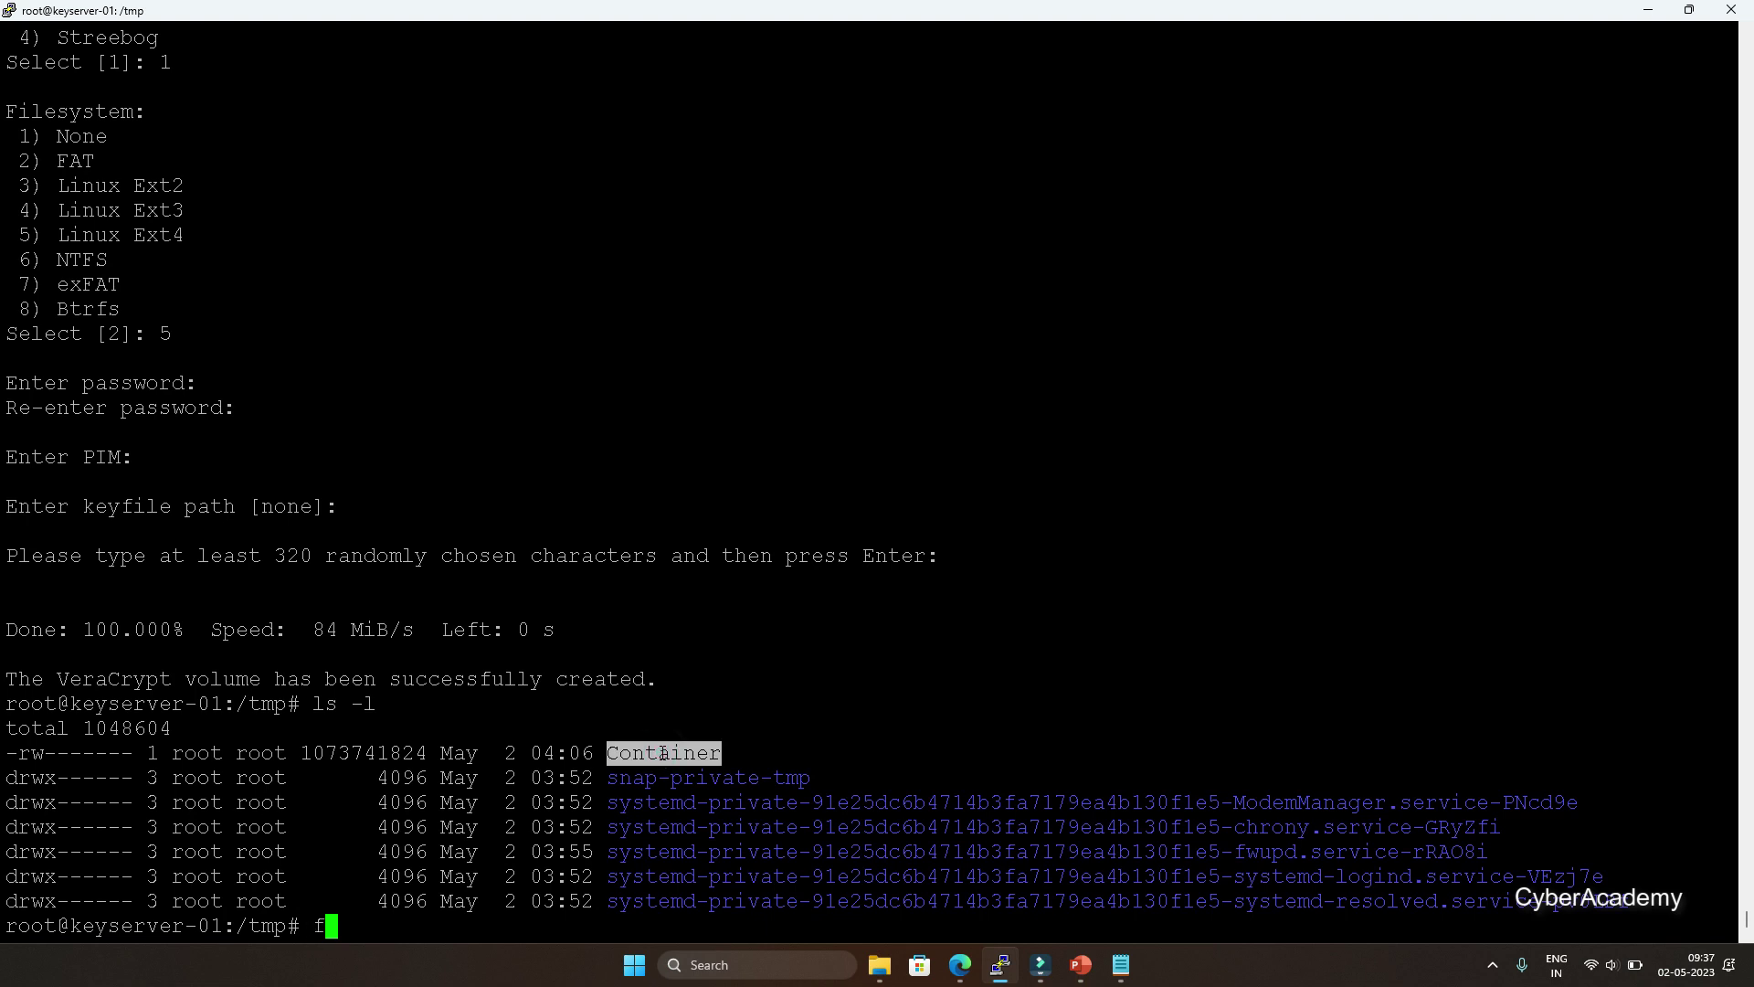
right_click(664, 753)
key("Return")
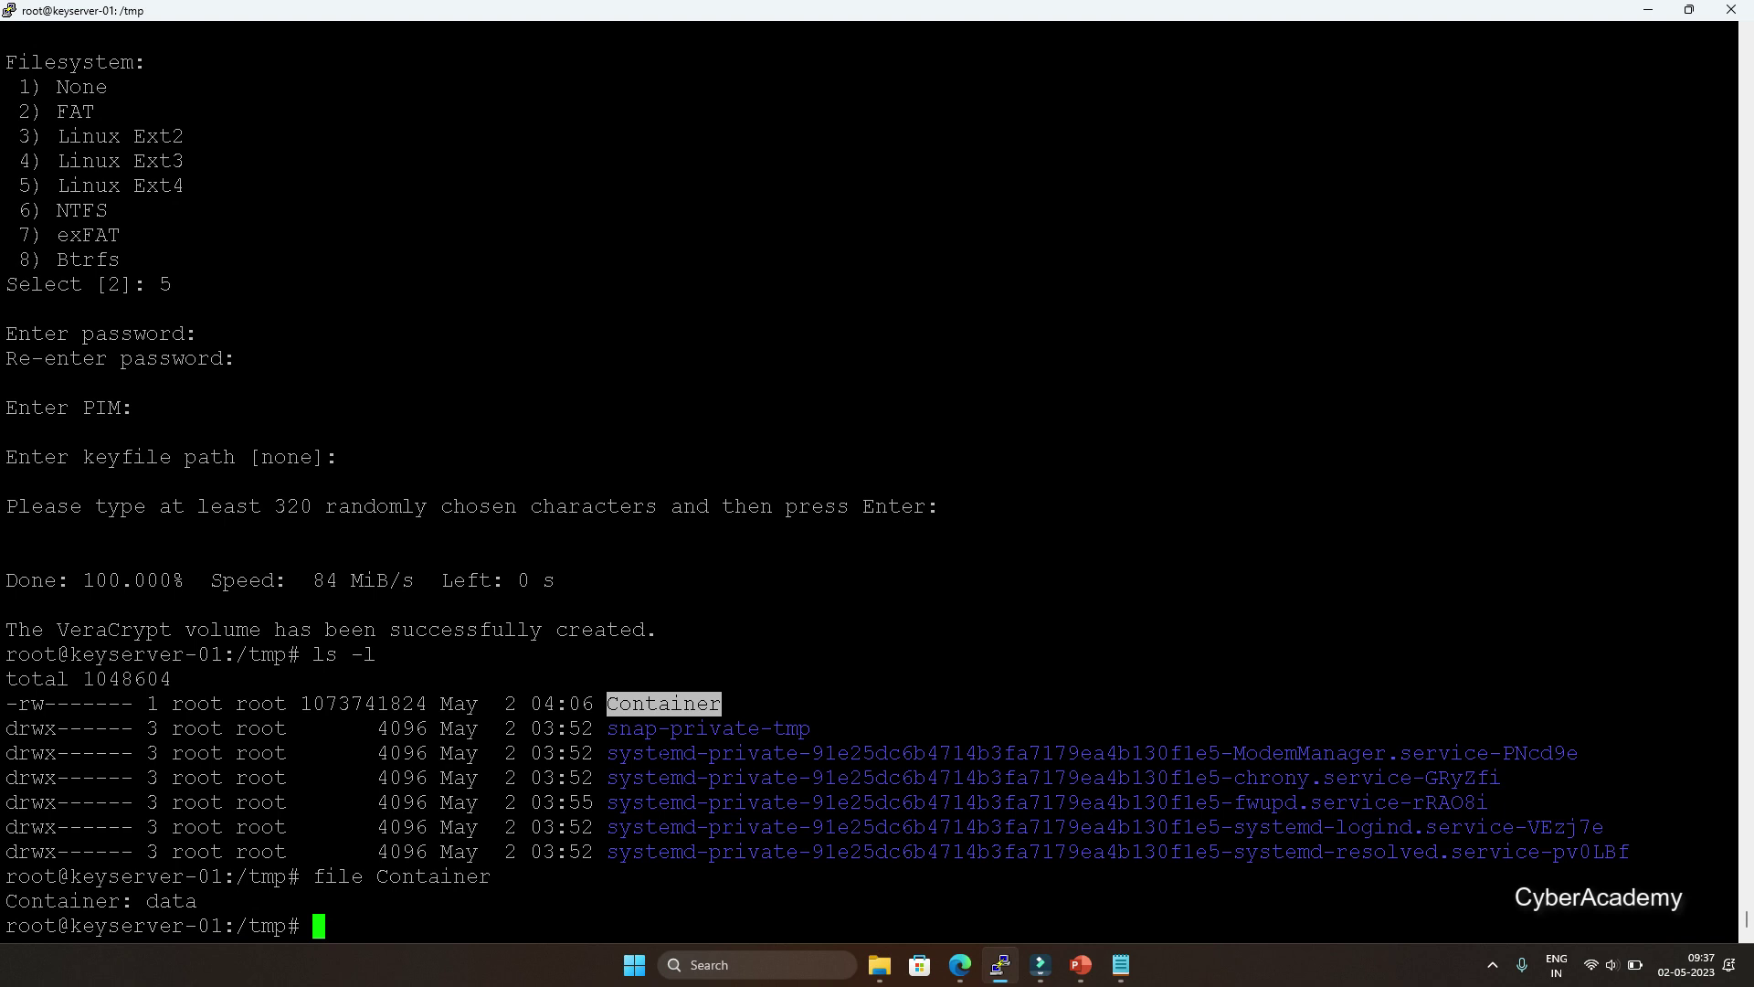
List files with ls -lrth to show Container's 1.0G size
type("ls -lrth")
key("Return")
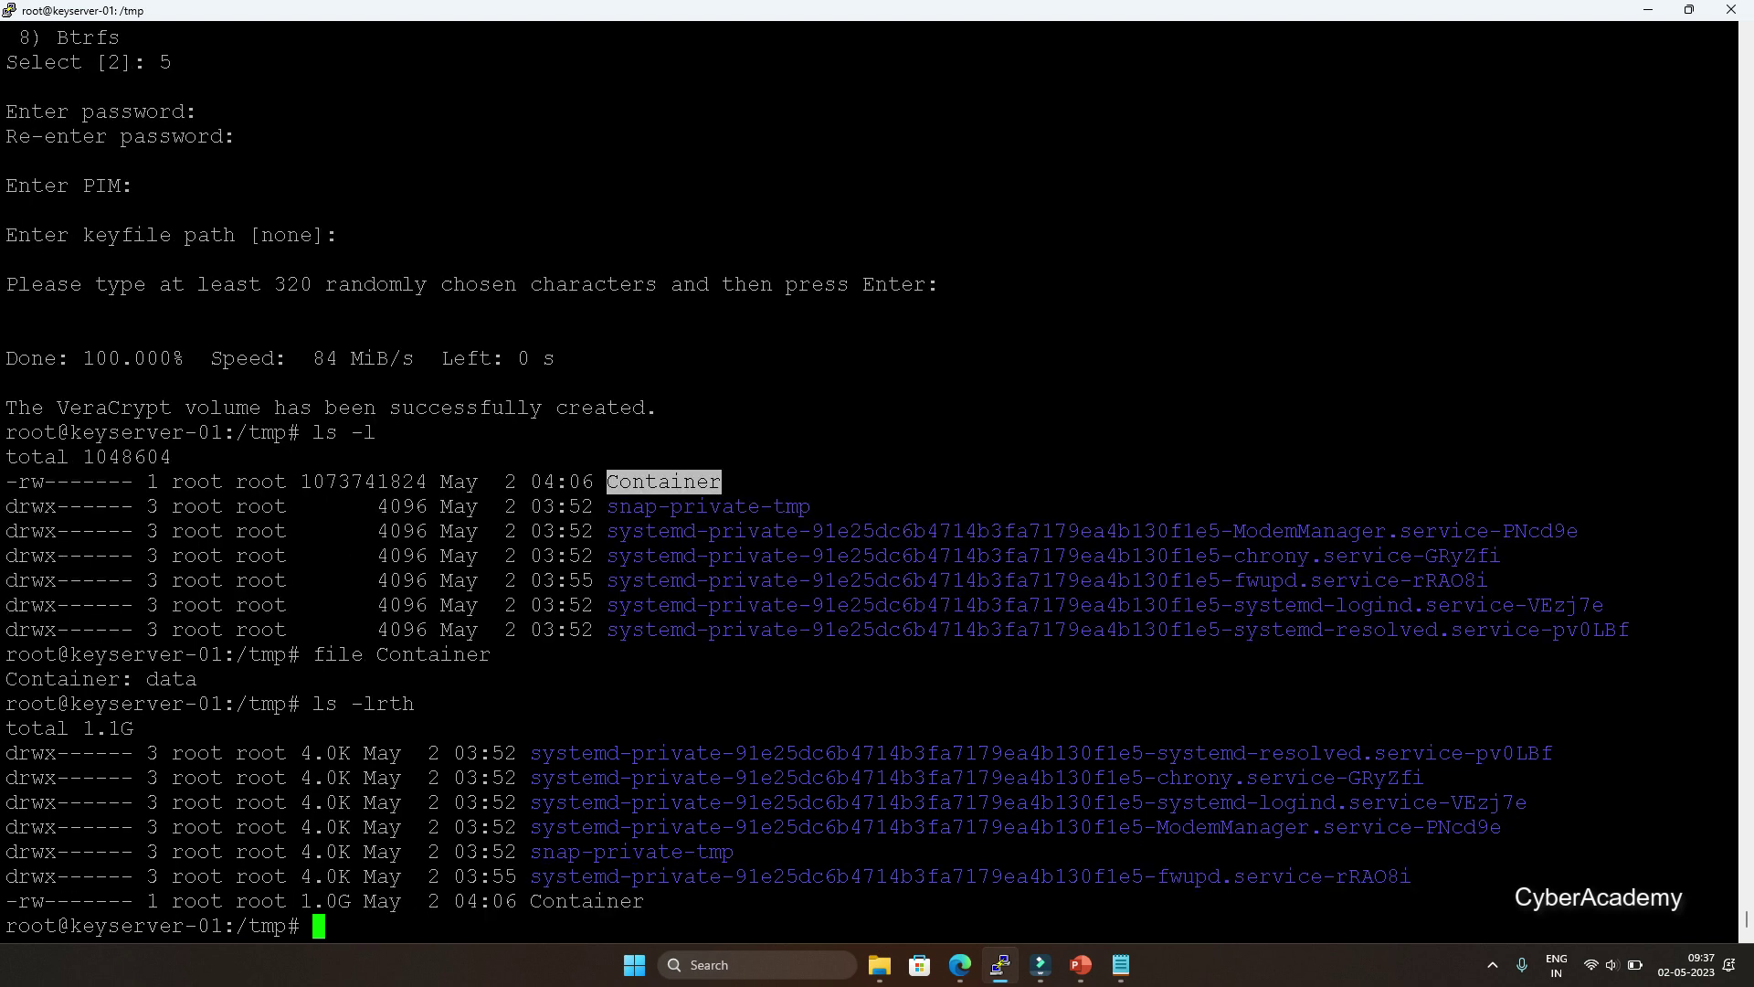
double_click(321, 901)
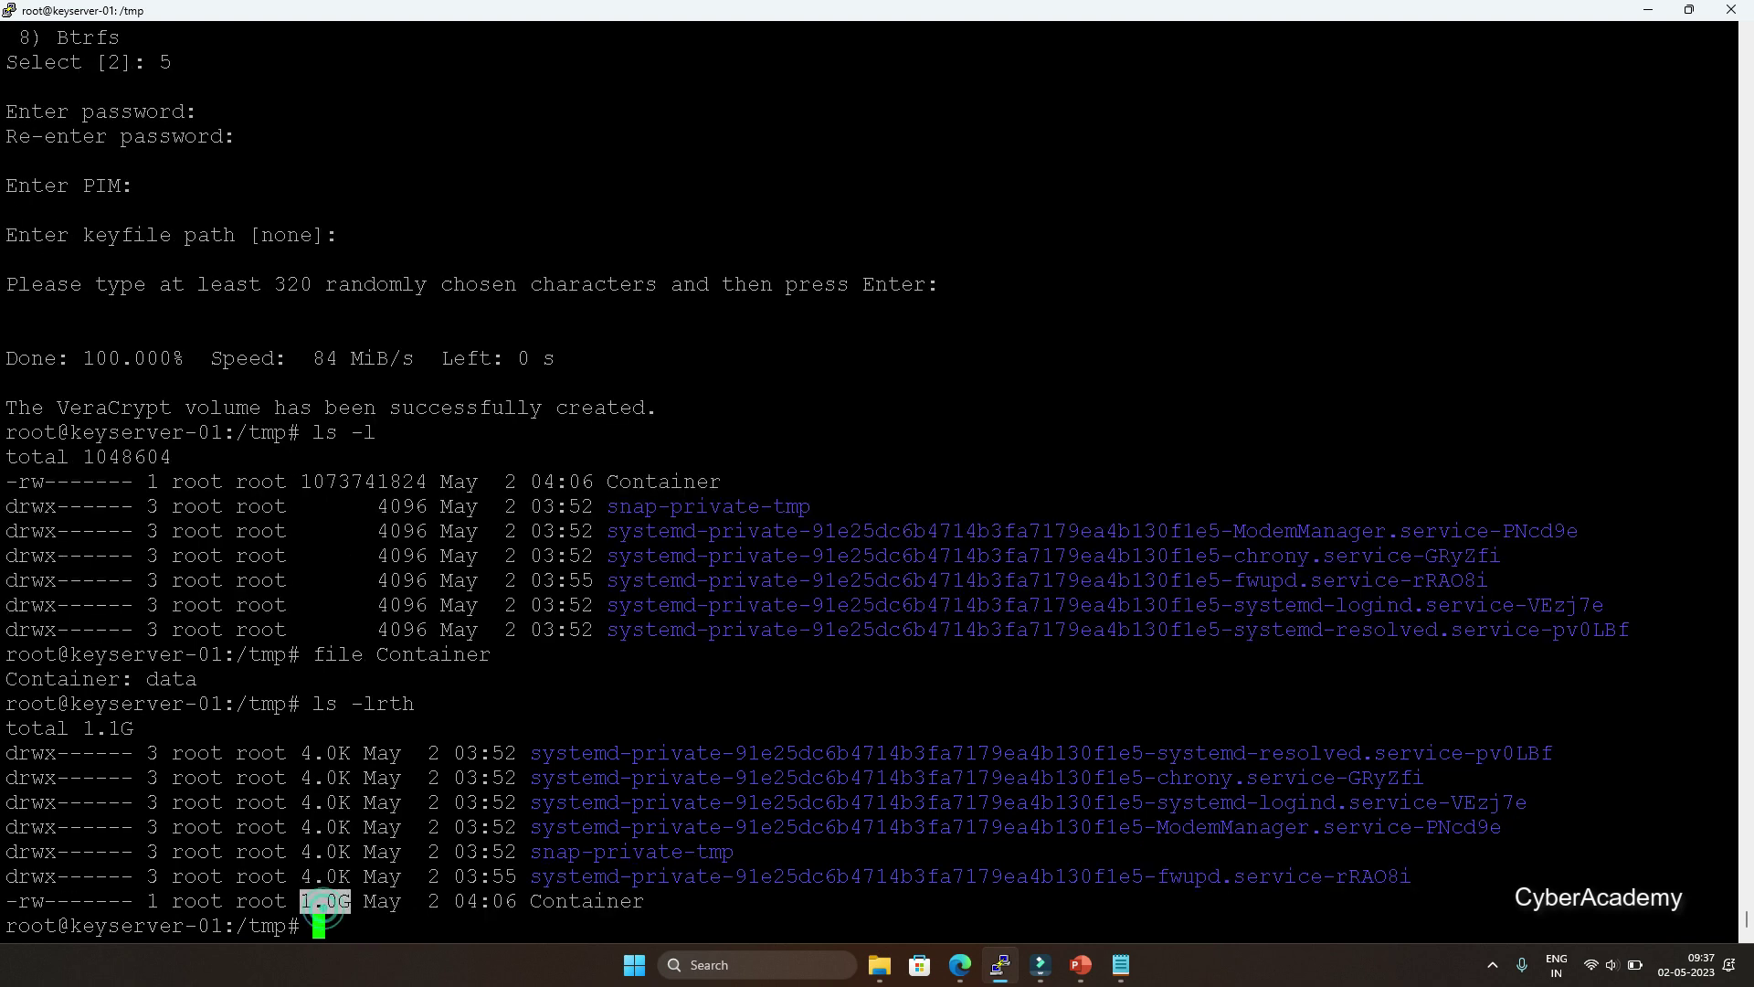
left_click(523, 715)
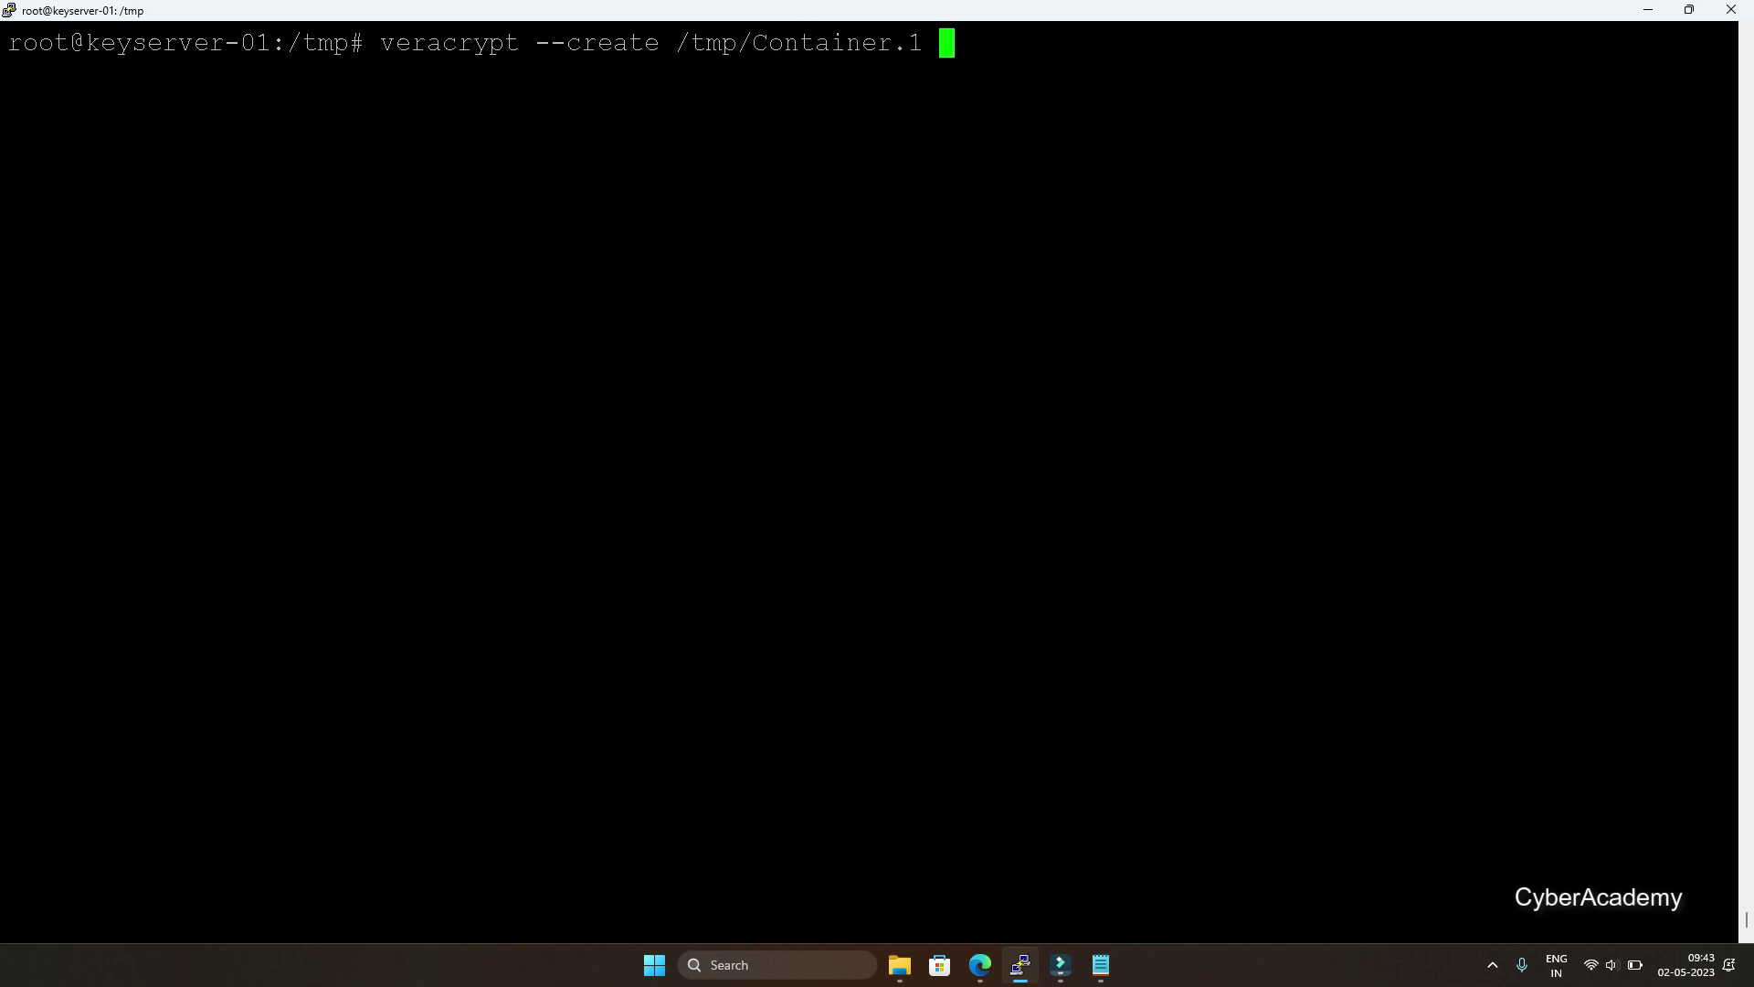
Enter the create command for /tmp/Container.1: normal, AES, SHA-512, ext4, 1G, --verbose
type("--volume-")
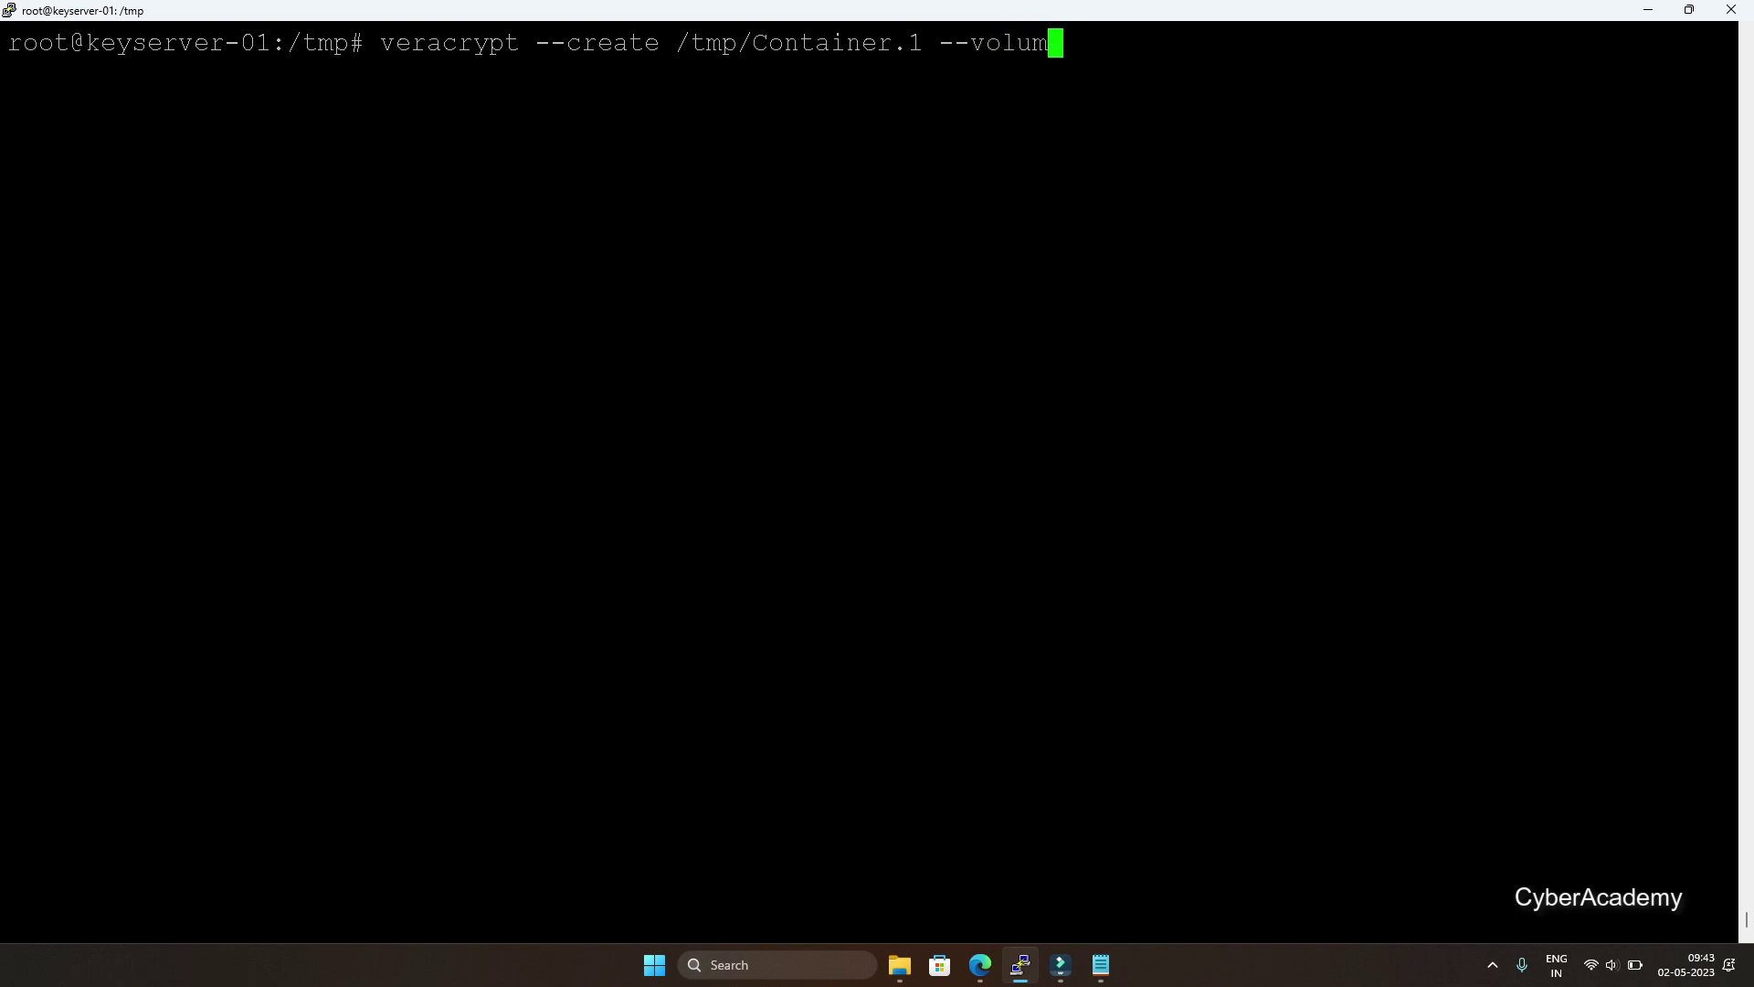
type("type=normal ")
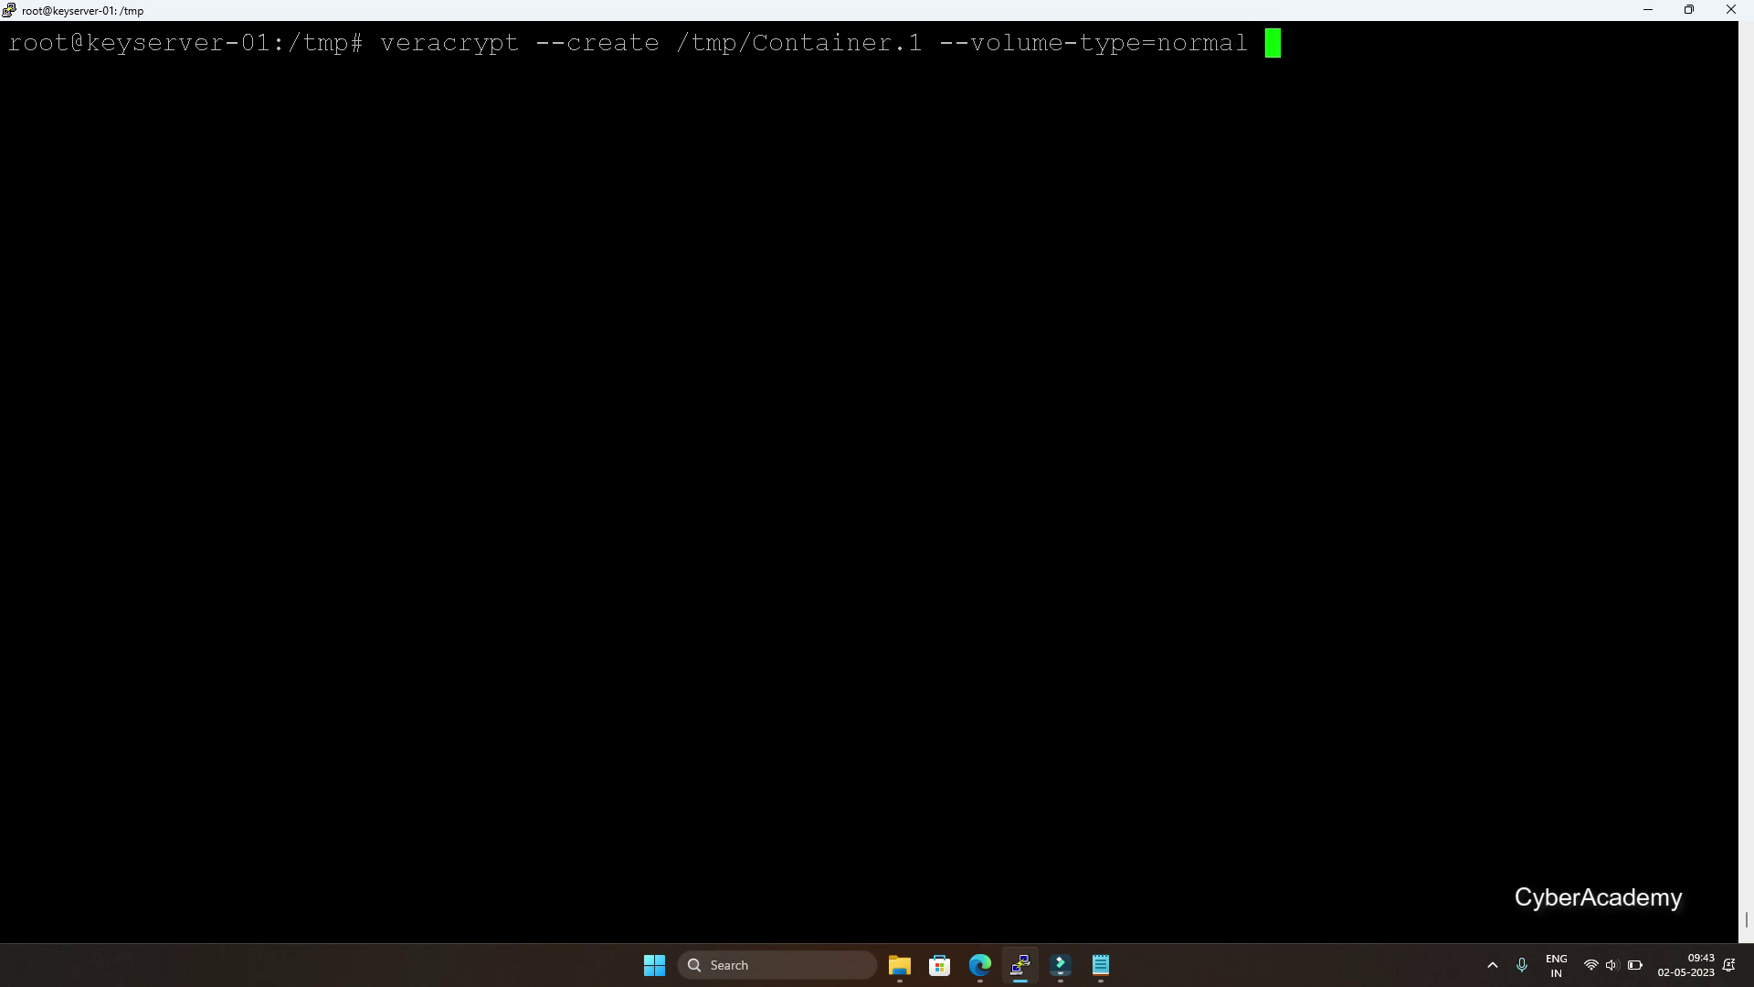
type("--encryption=AES ")
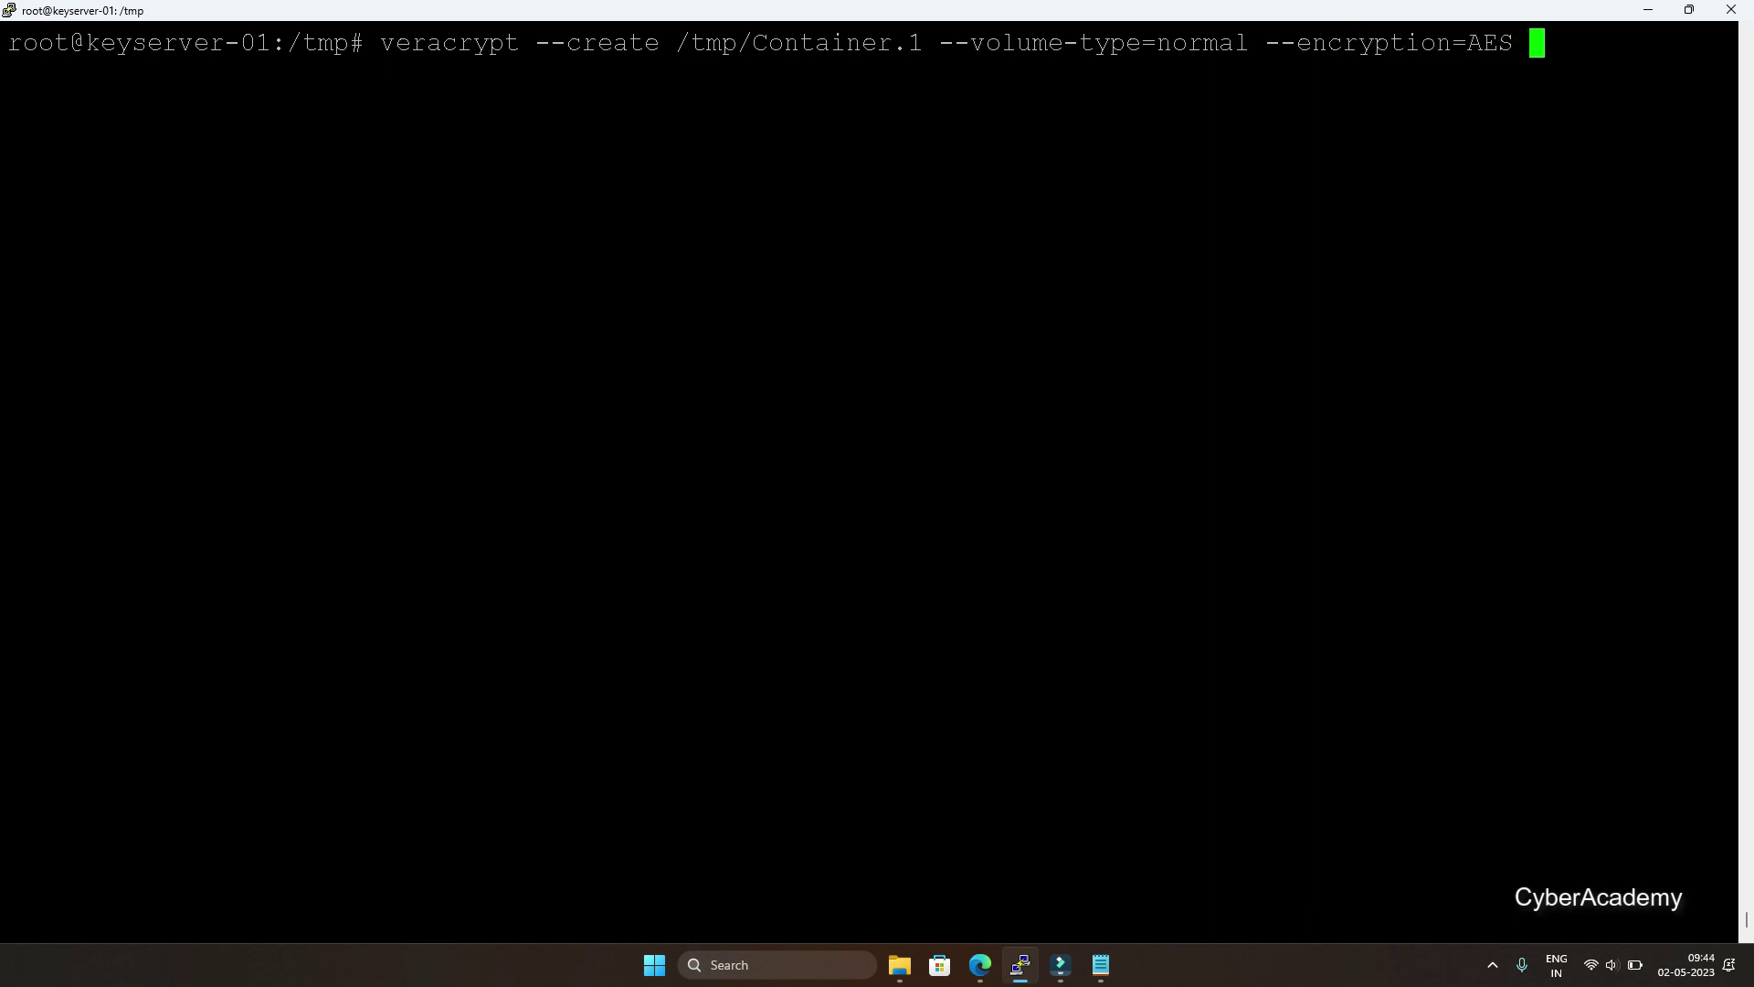
type("--hash=")
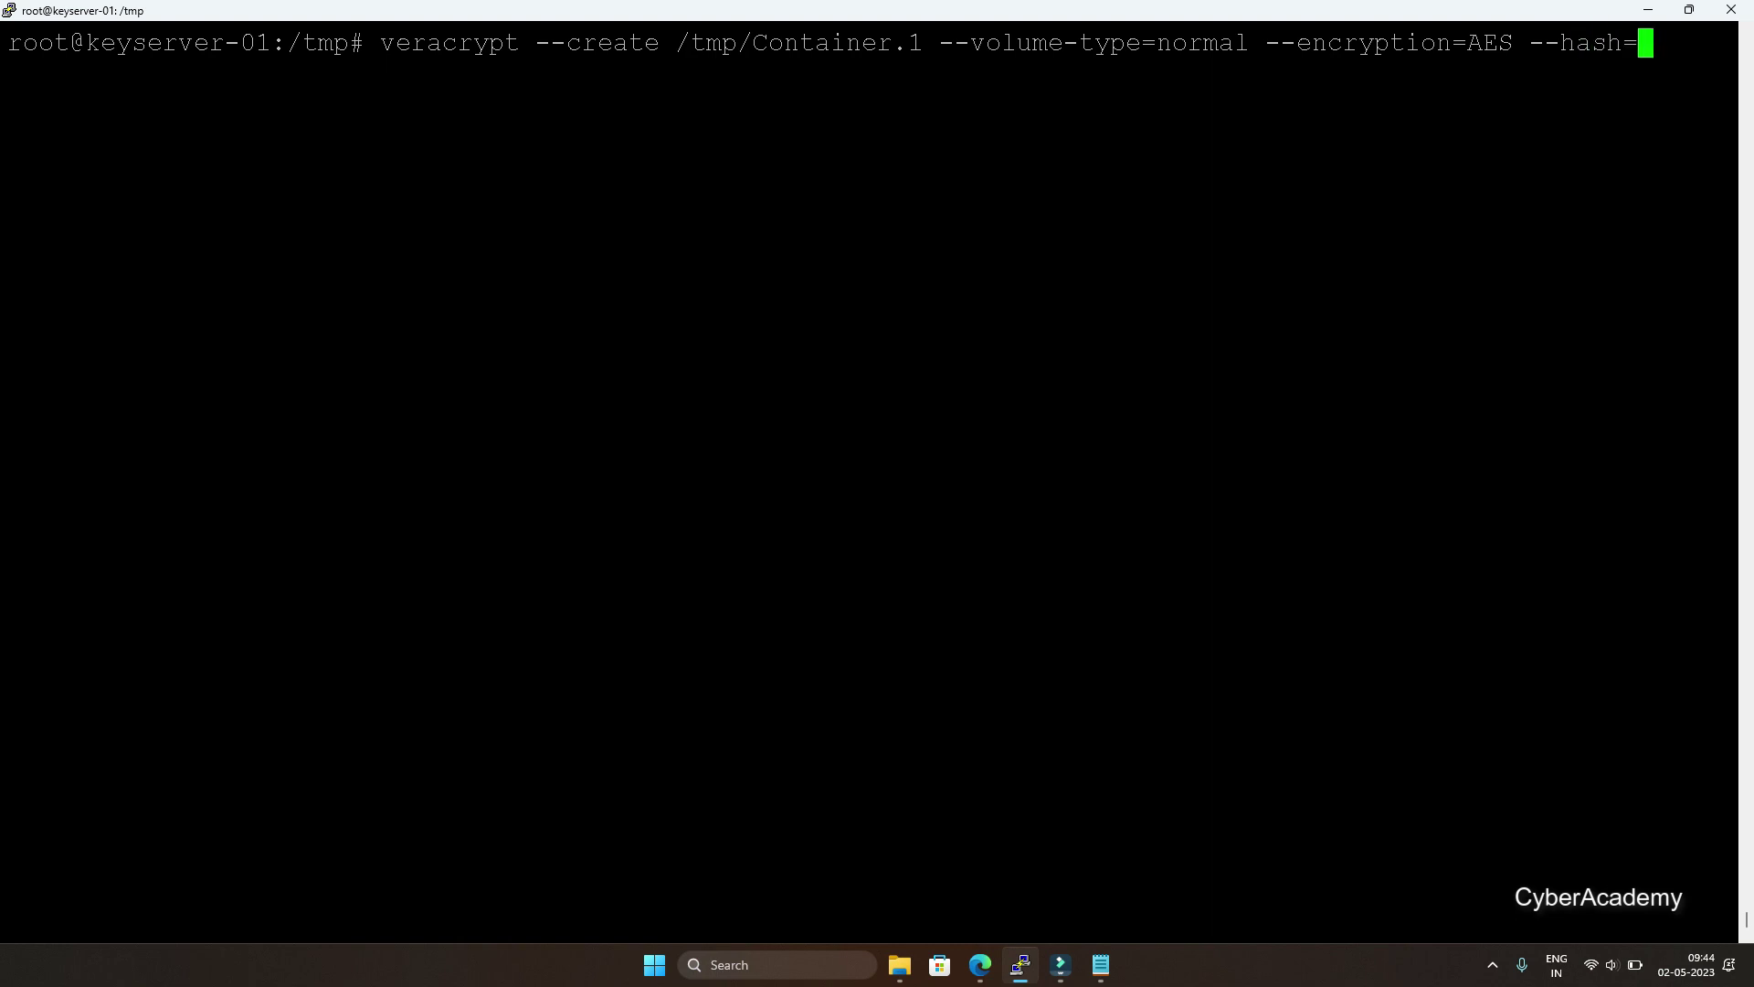
type("SHA-512 --fil")
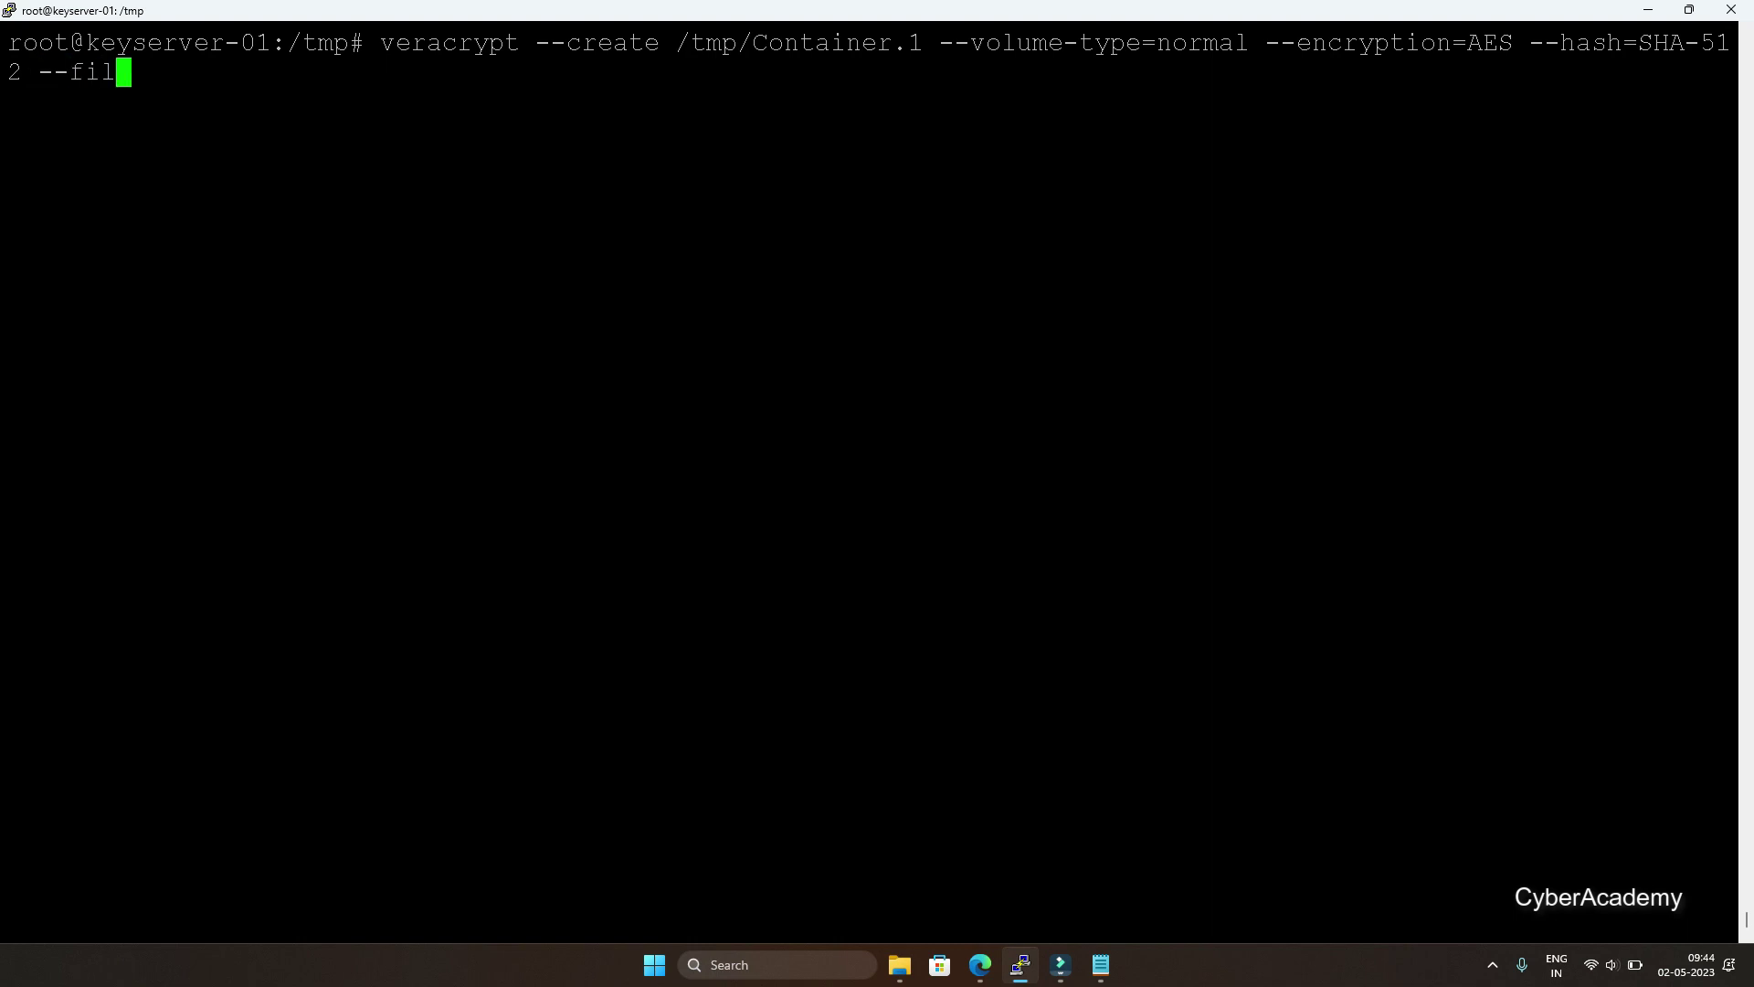
type("esystem=ext4 ")
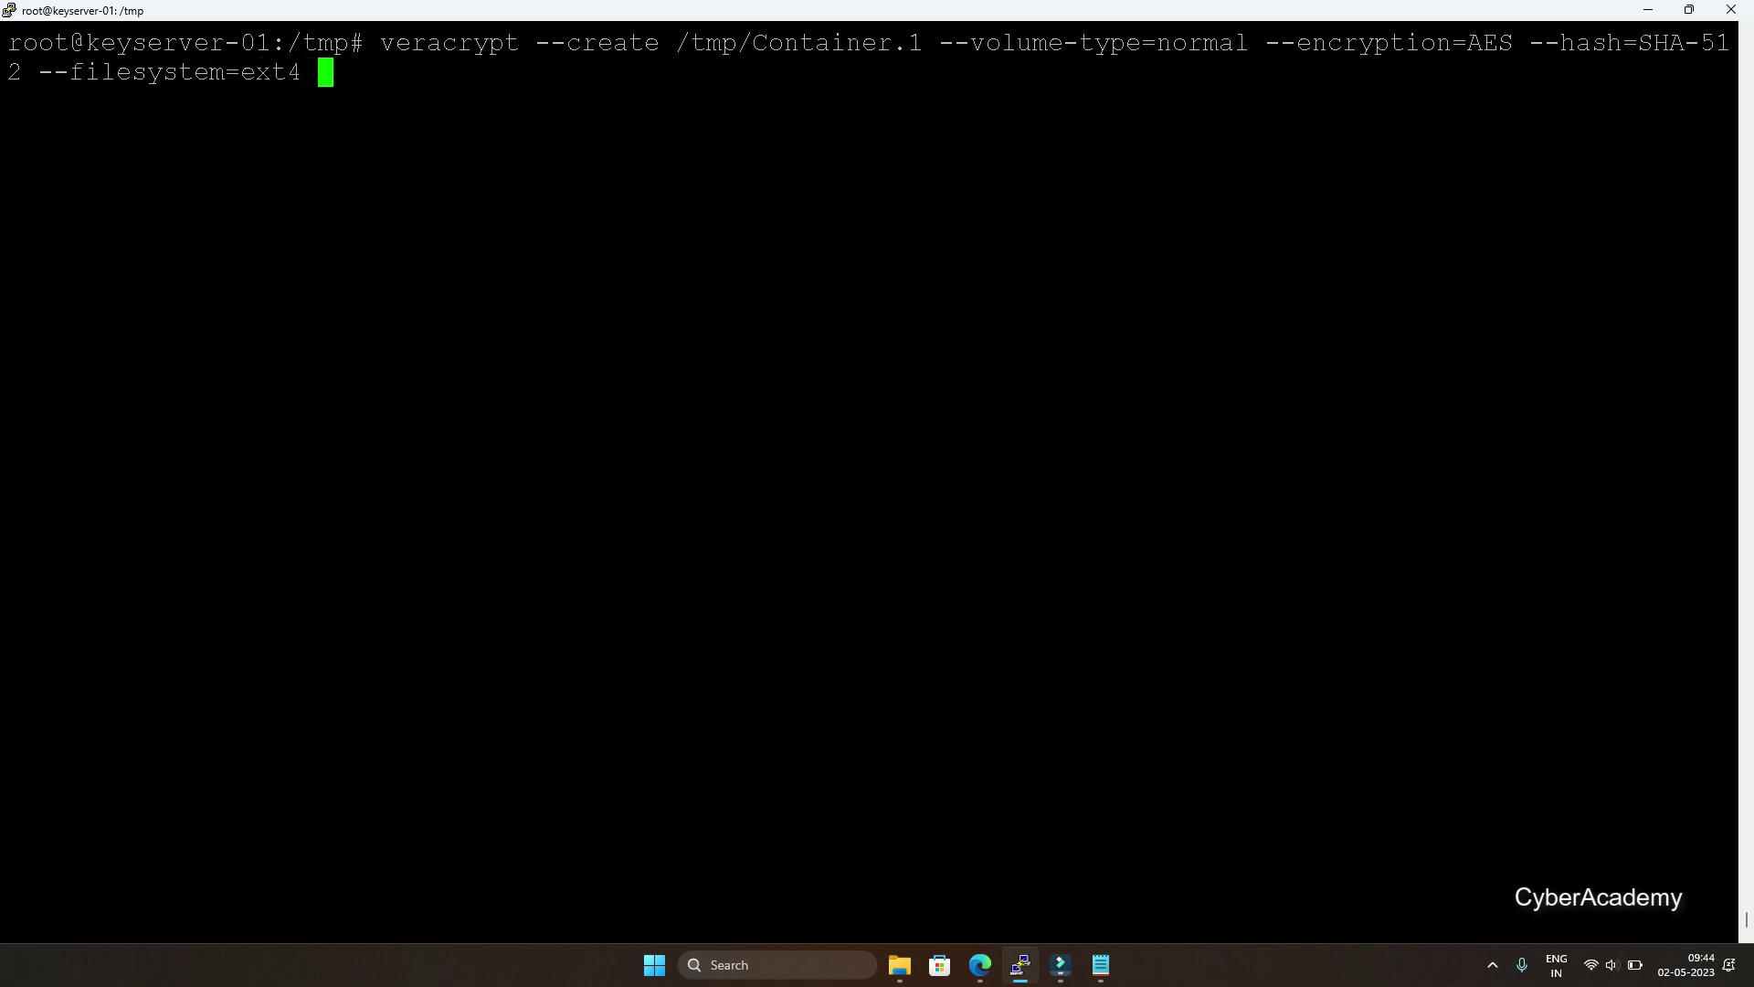
type("--size")
key("BackSpace")
type("=1G")
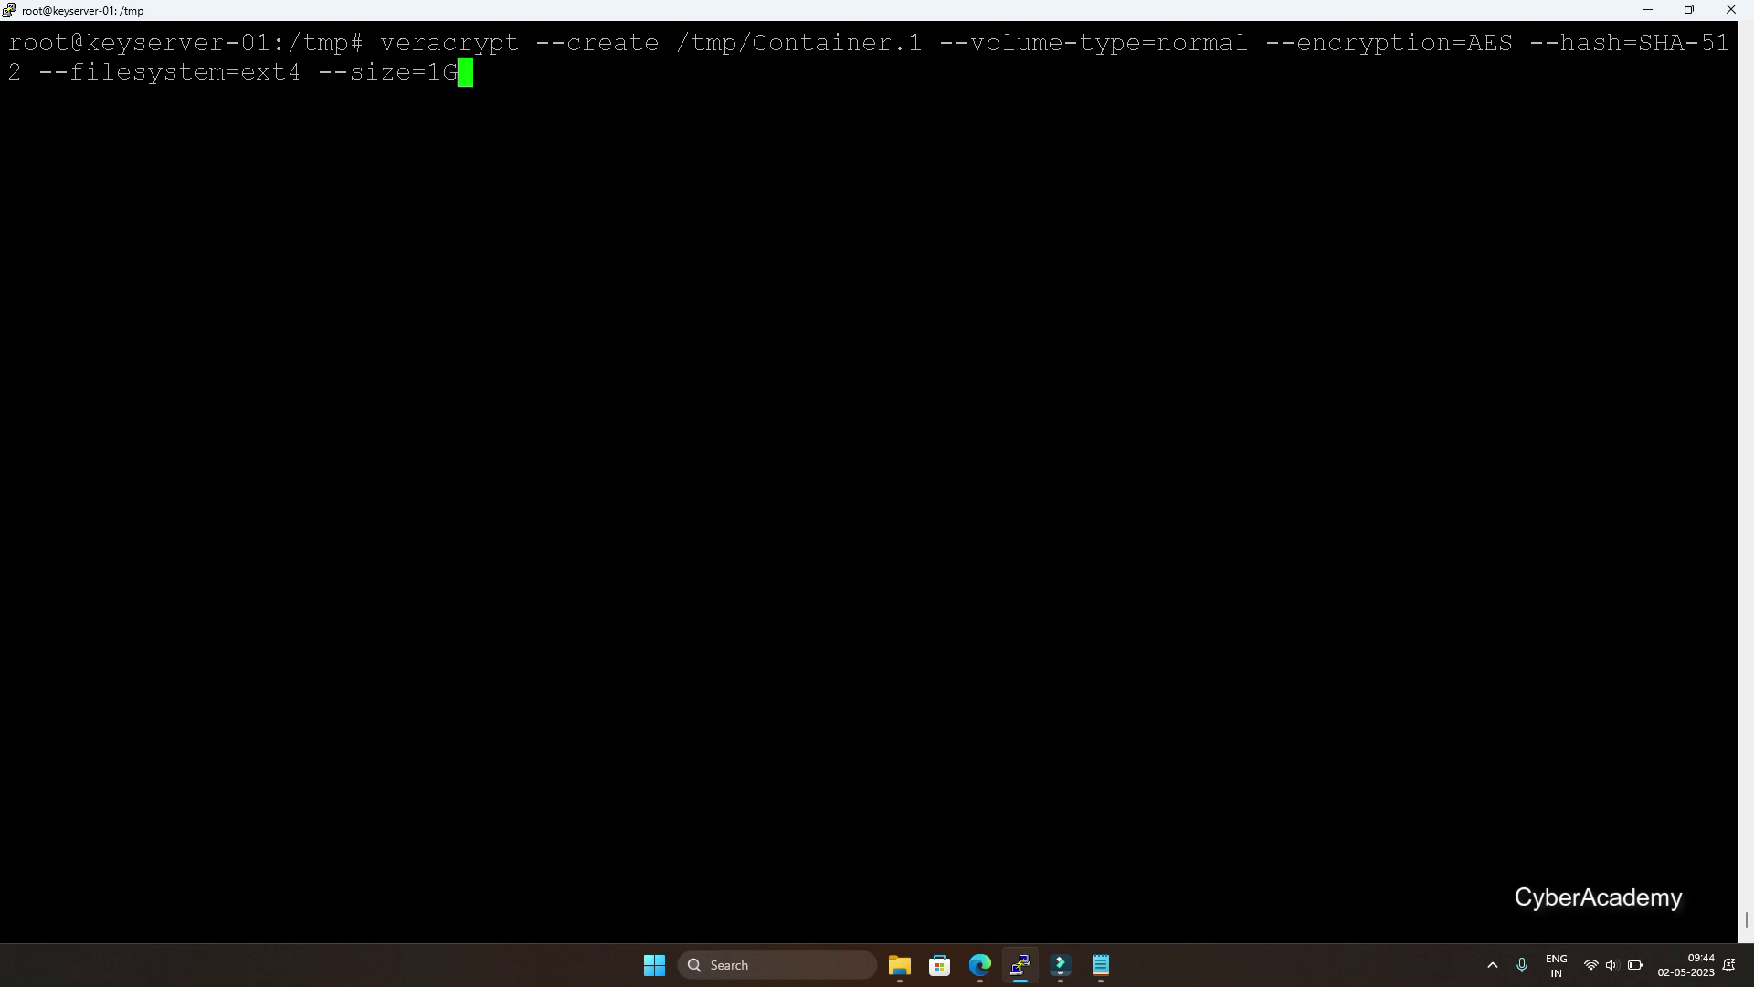
type(" --verbose")
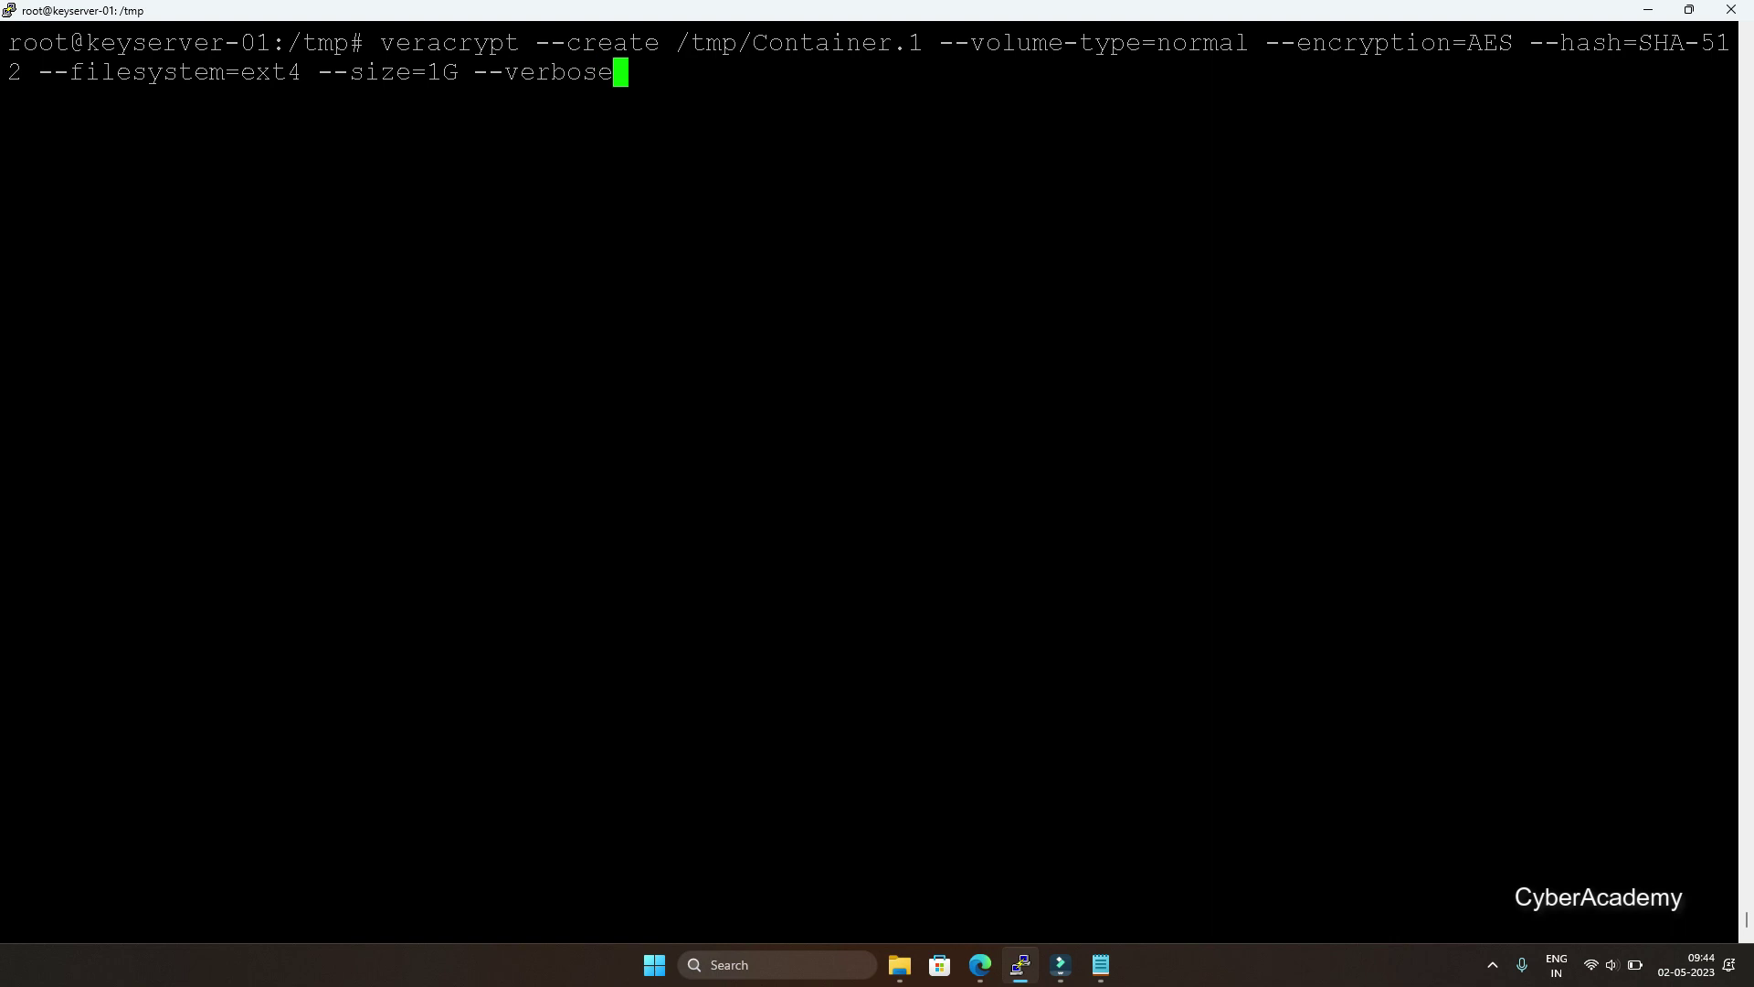
Create /tmp/Container.1 with a confirmed password, default PIM, no keyfile and random characters
key("Return")
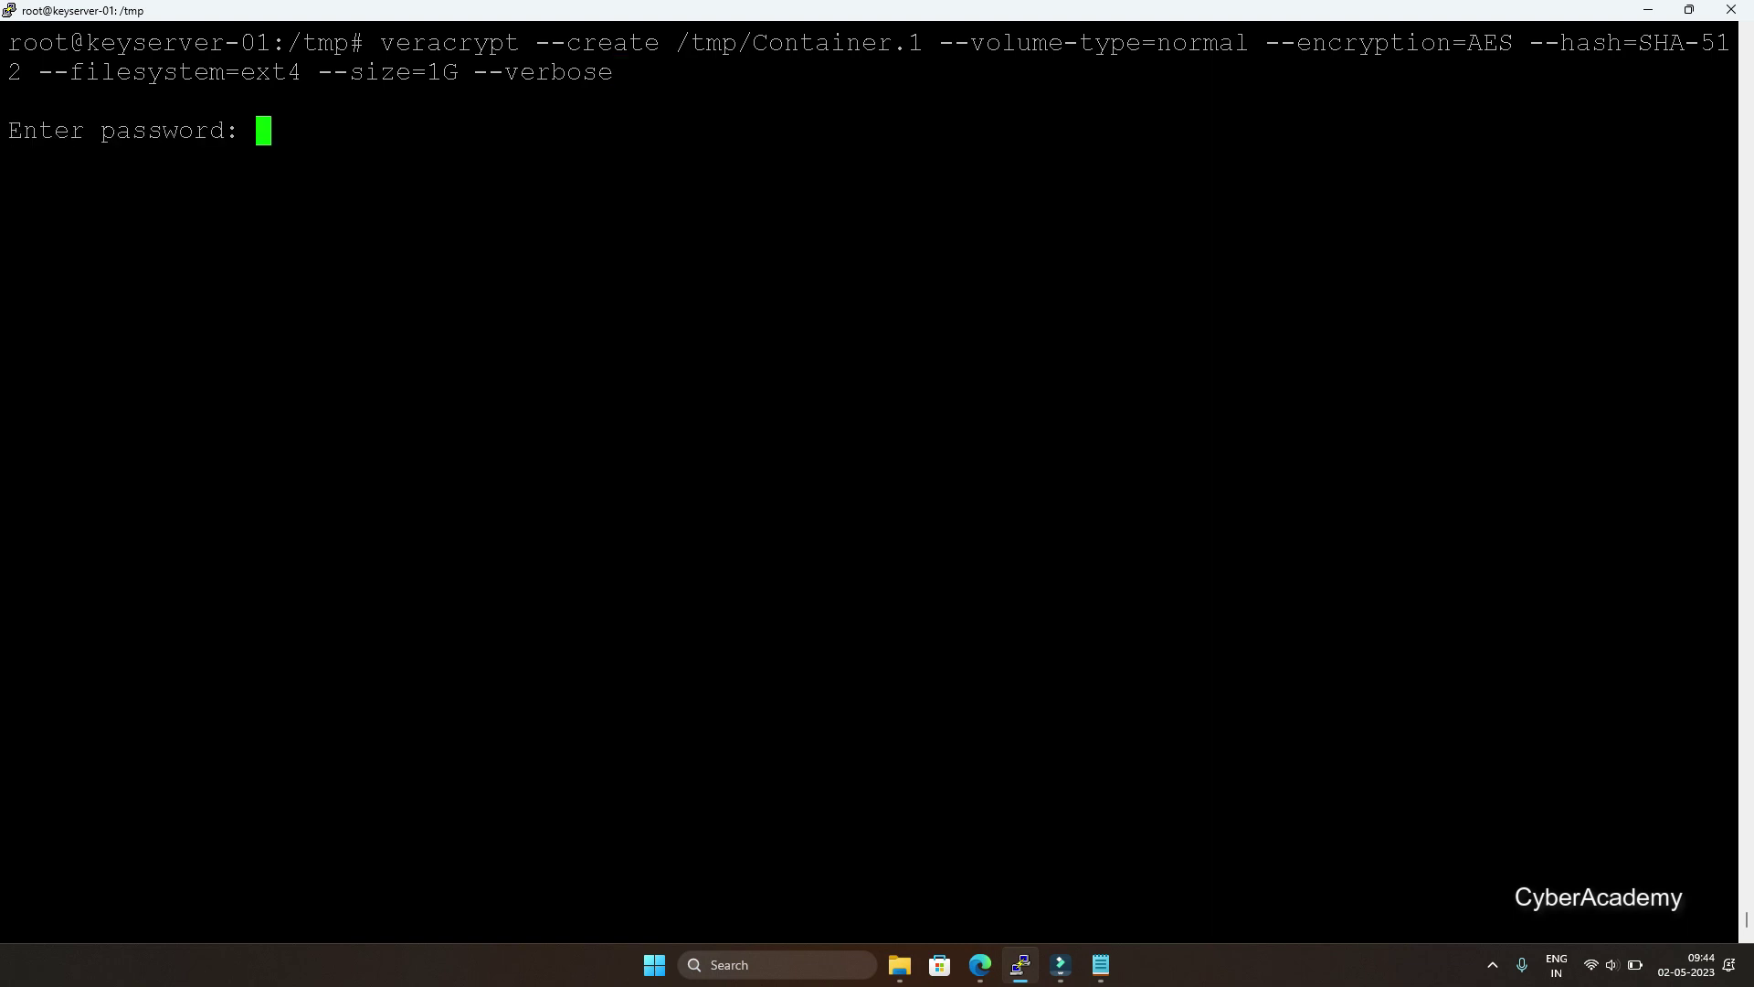
key("Return")
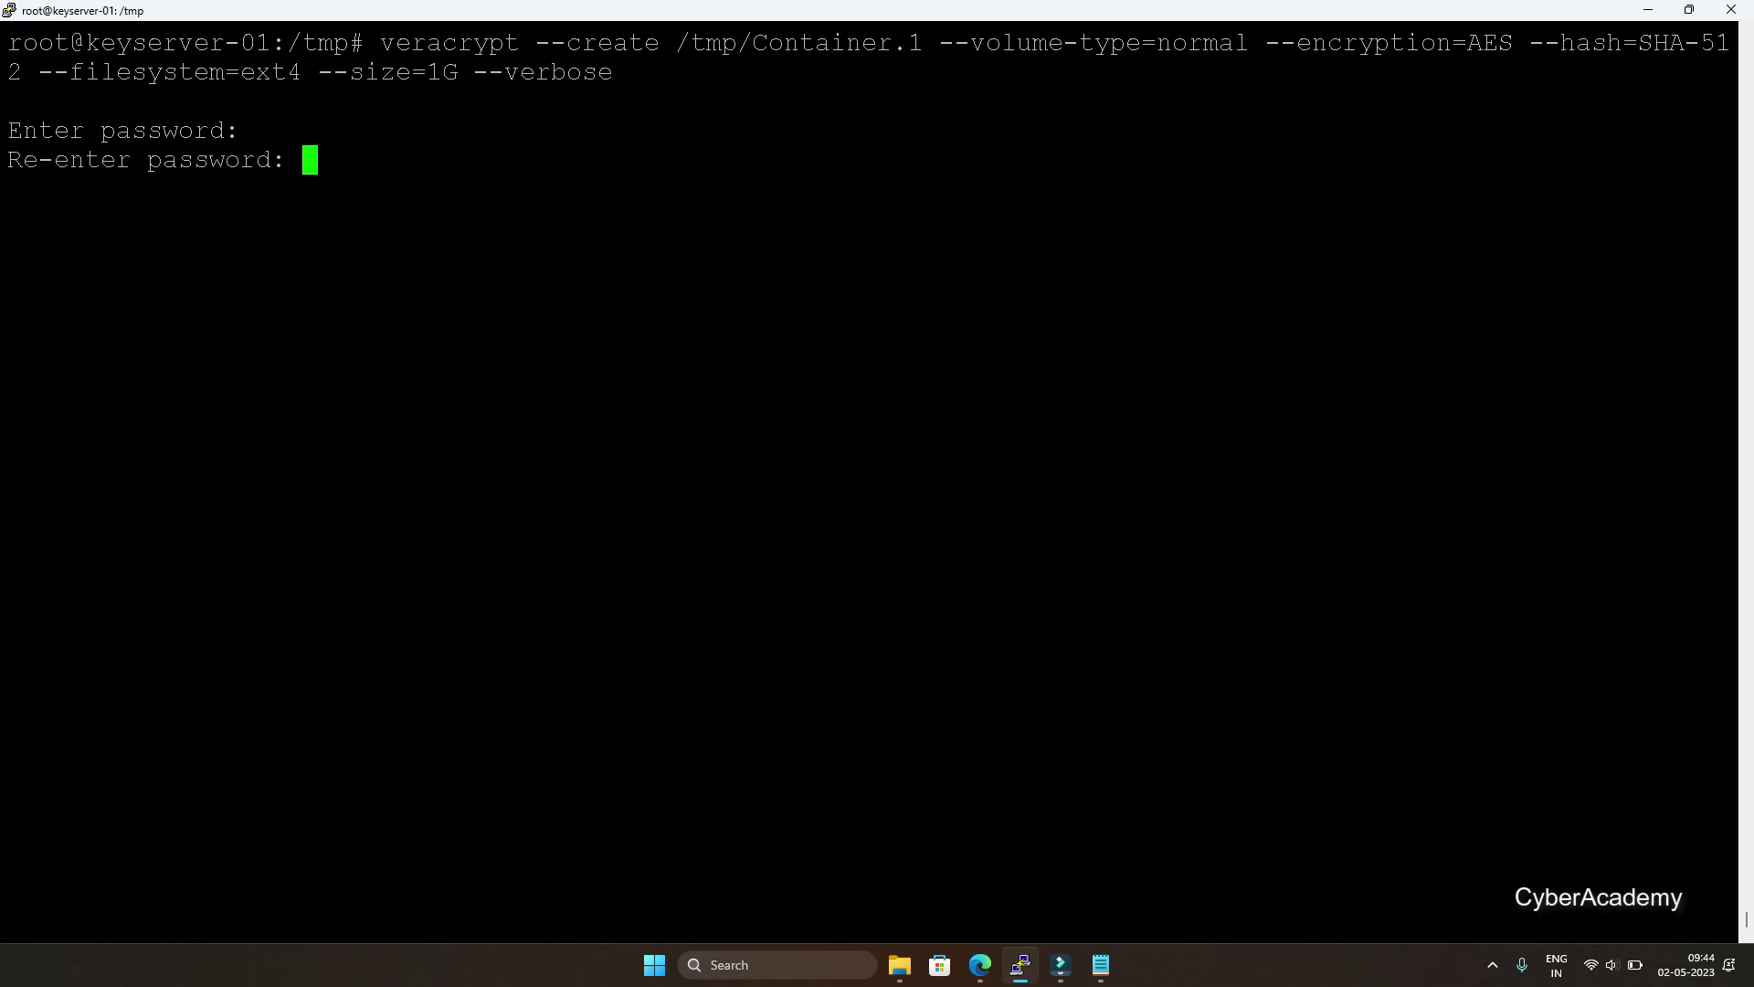
key("Return")
key("Return")
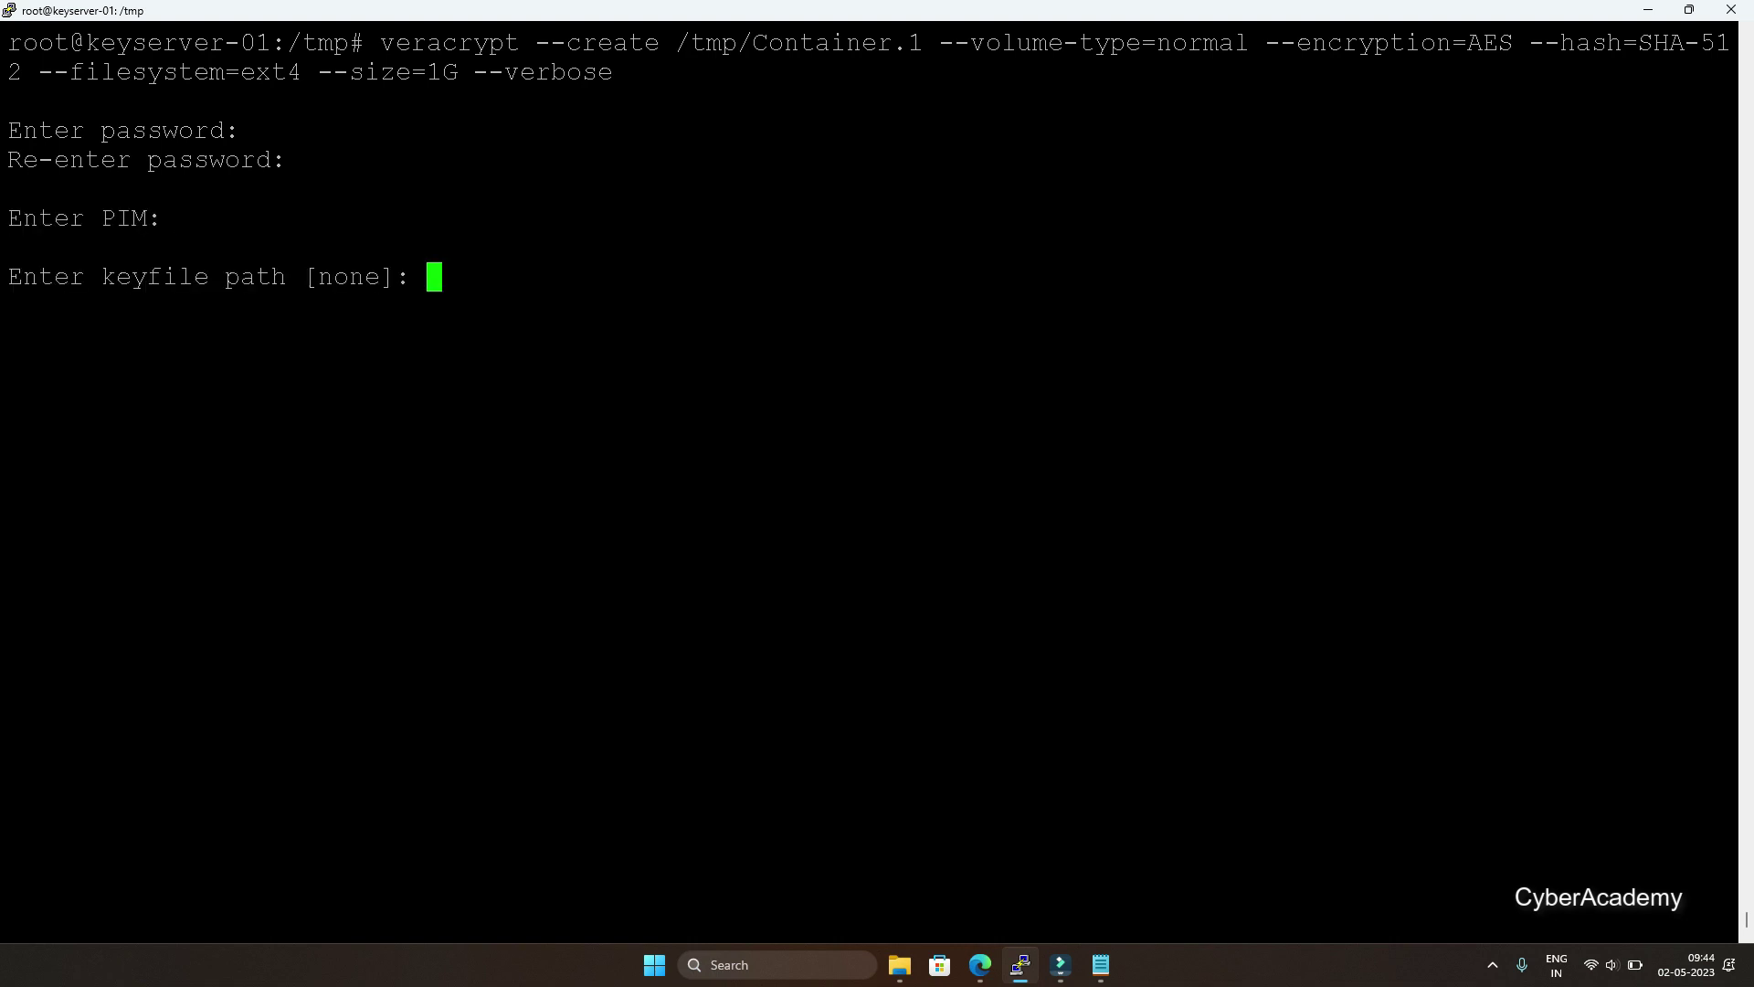
key("Return")
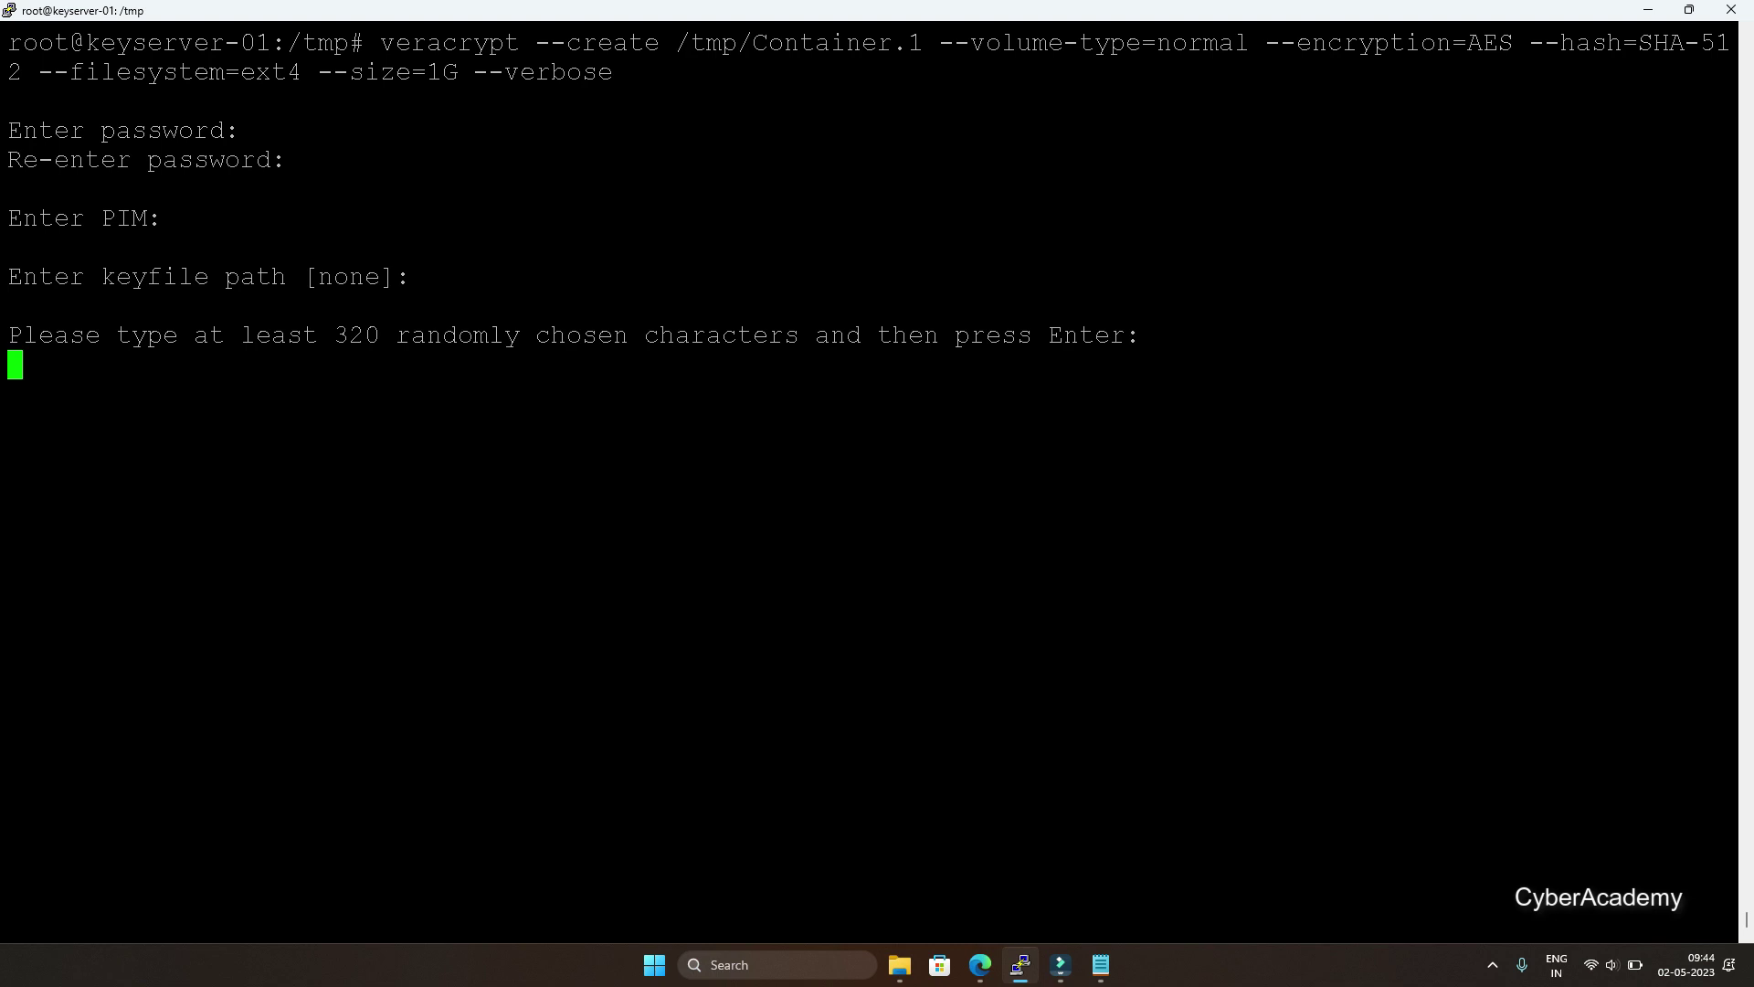
key("Return")
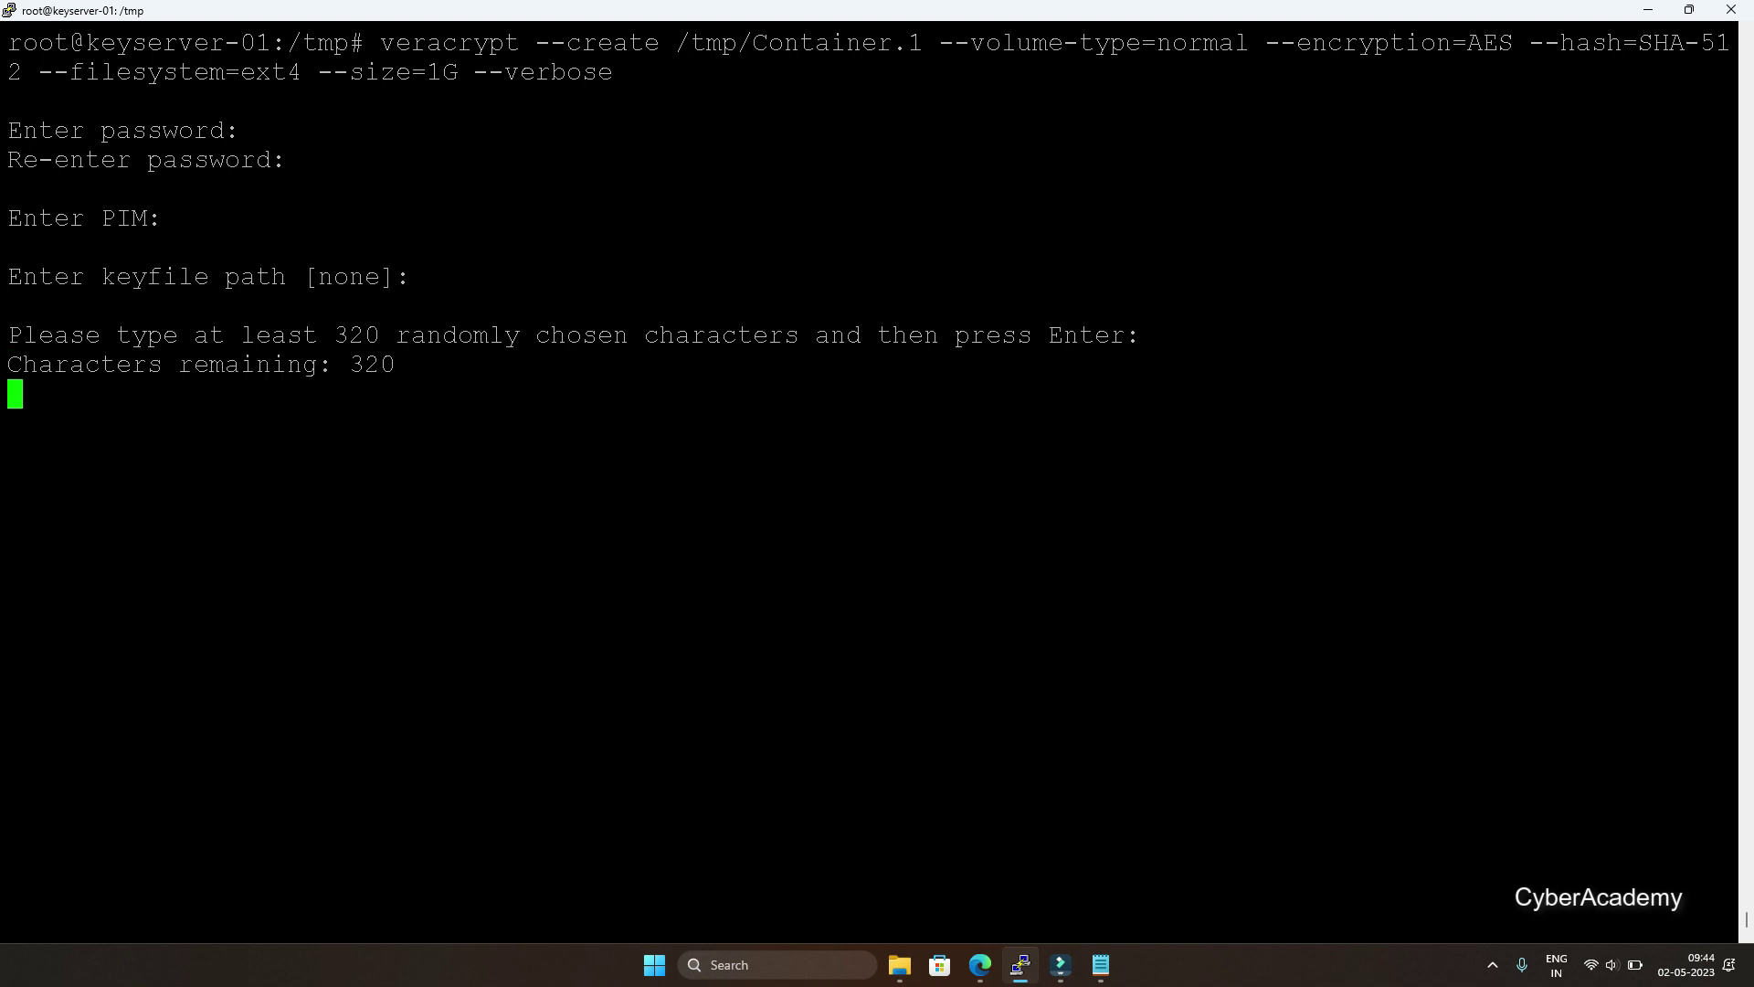
key("Return")
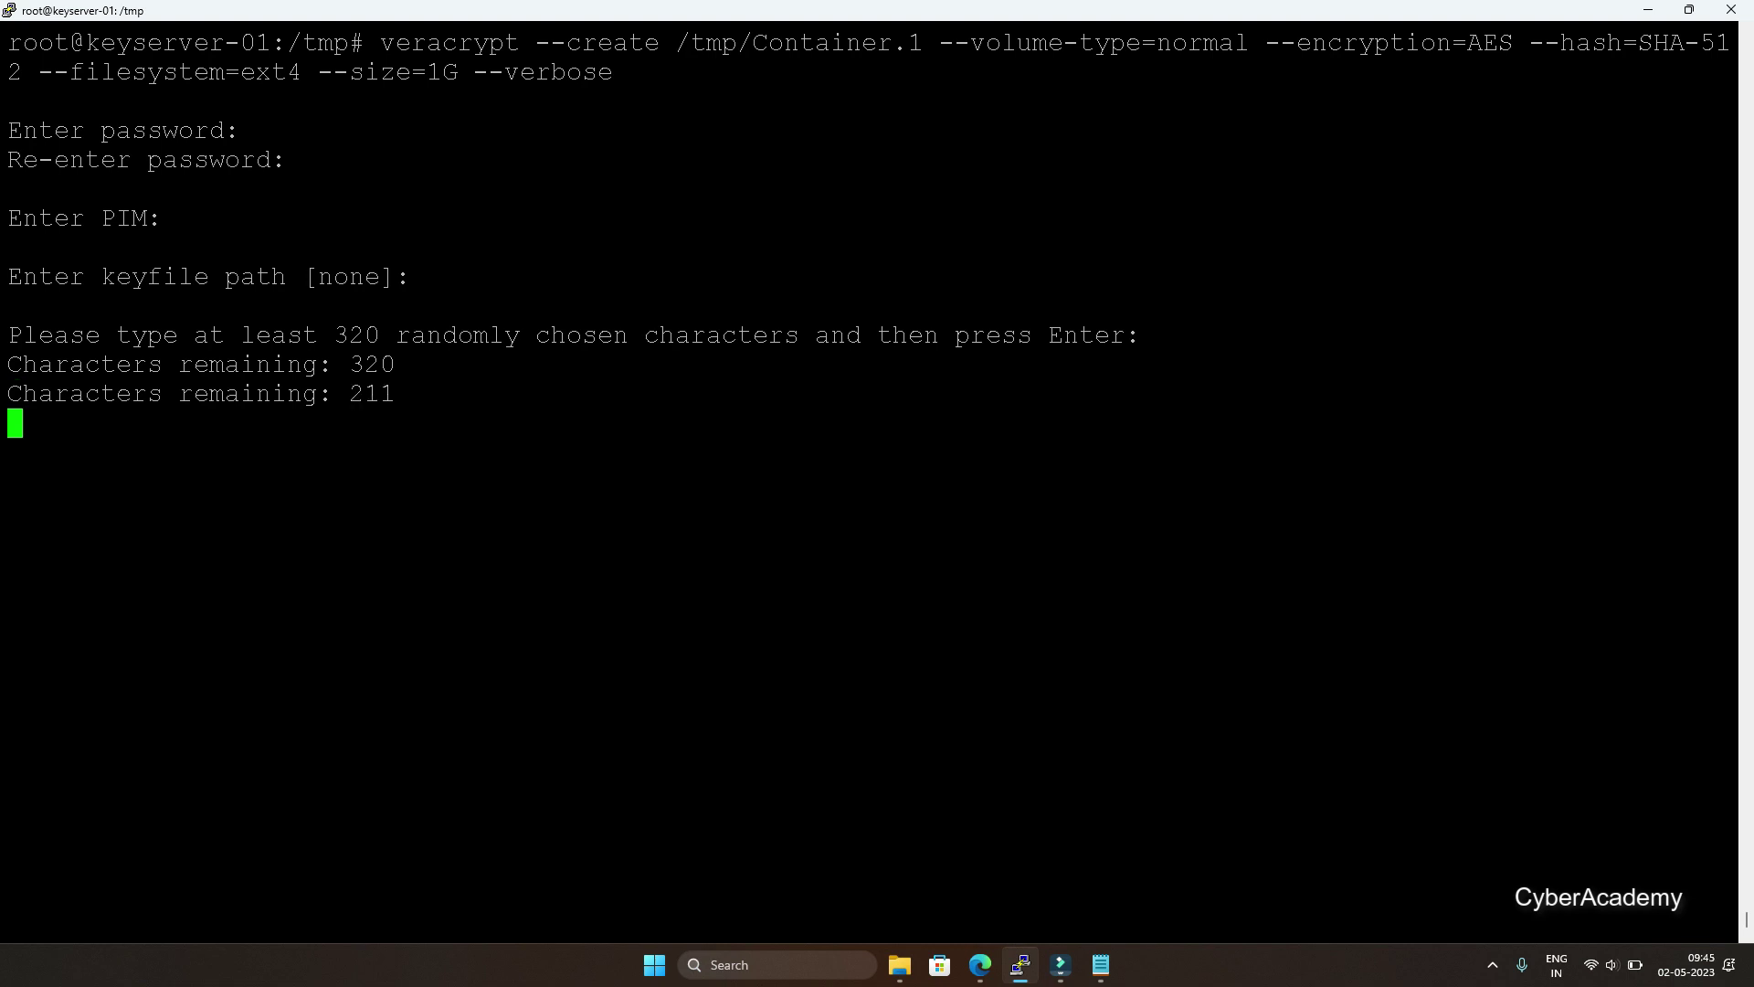
key("Return")
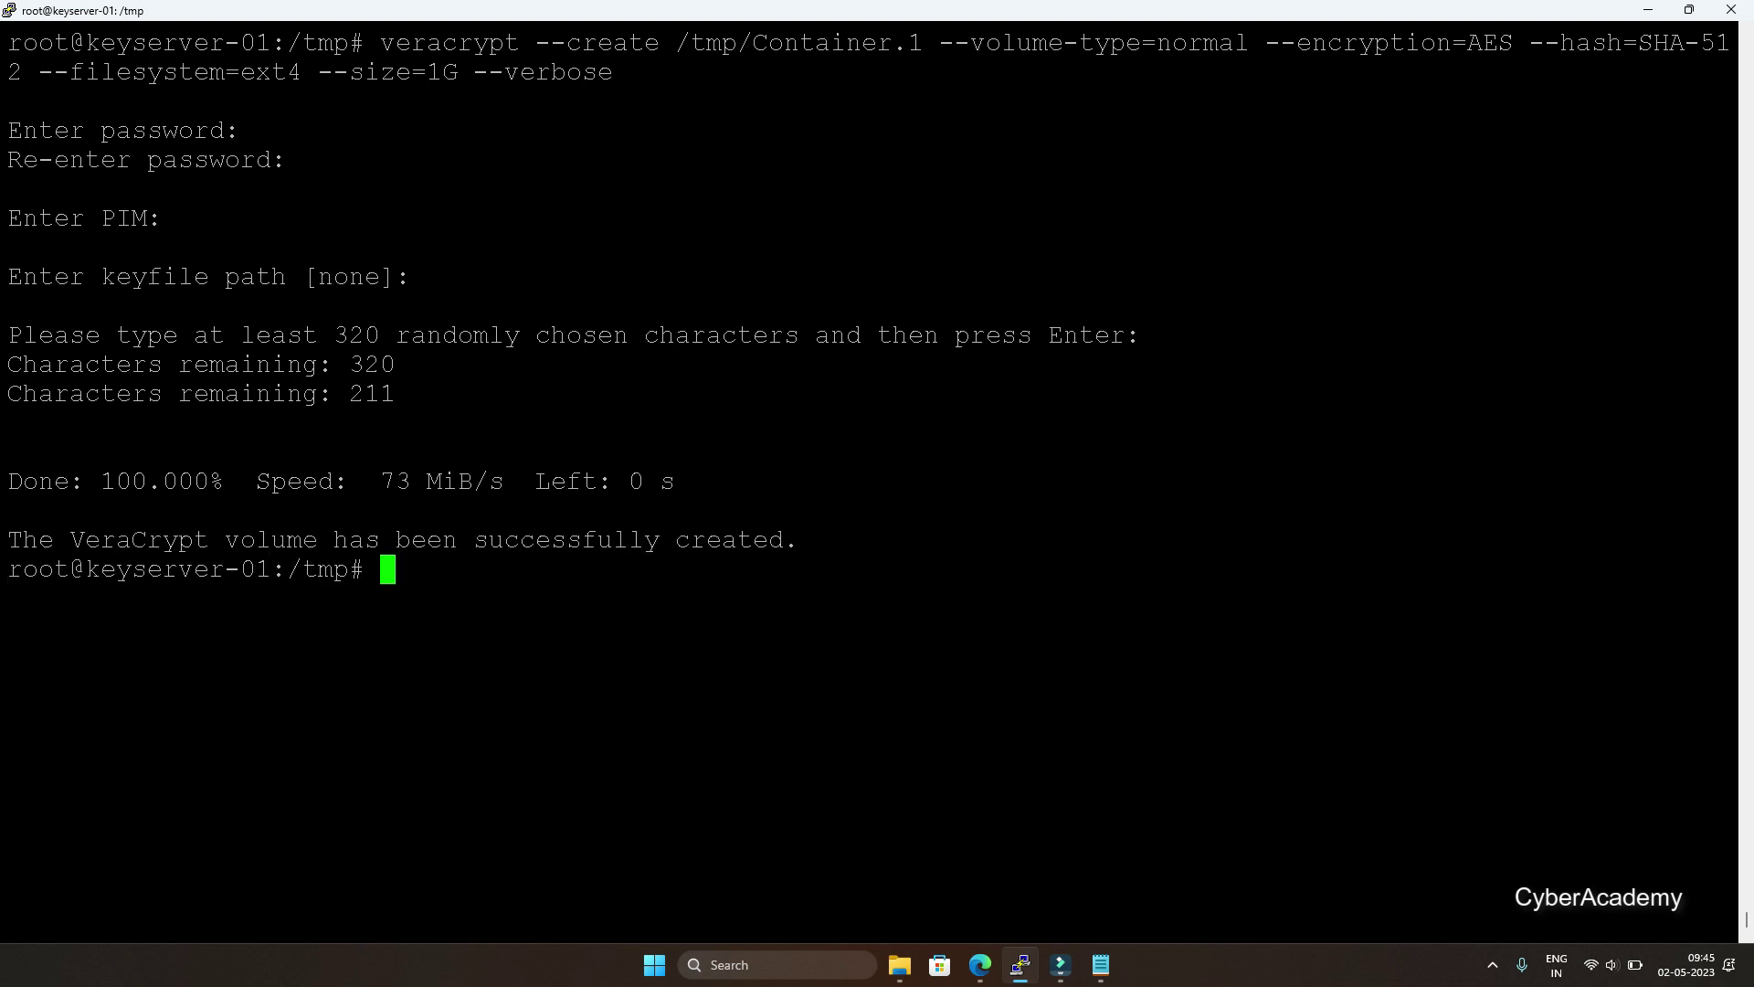
List /tmp with ls -l to confirm the new Container.1 file
type("ls -l")
key("Return")
double_click(777, 568)
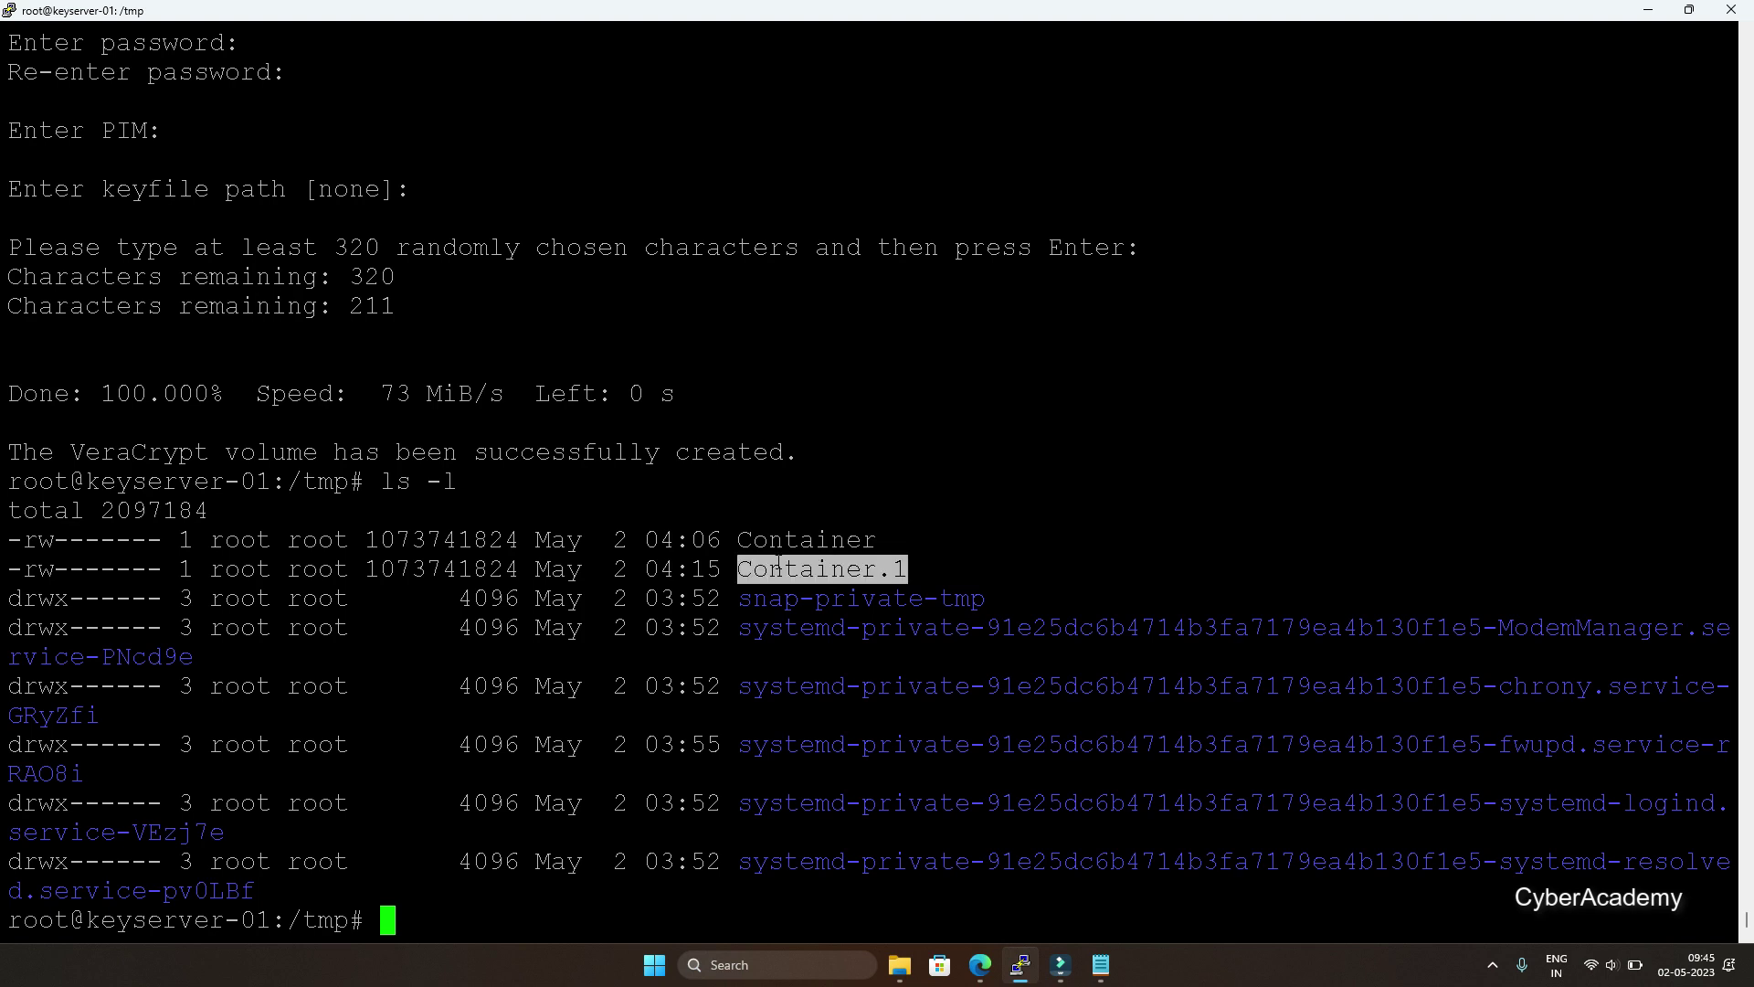
left_click(973, 444)
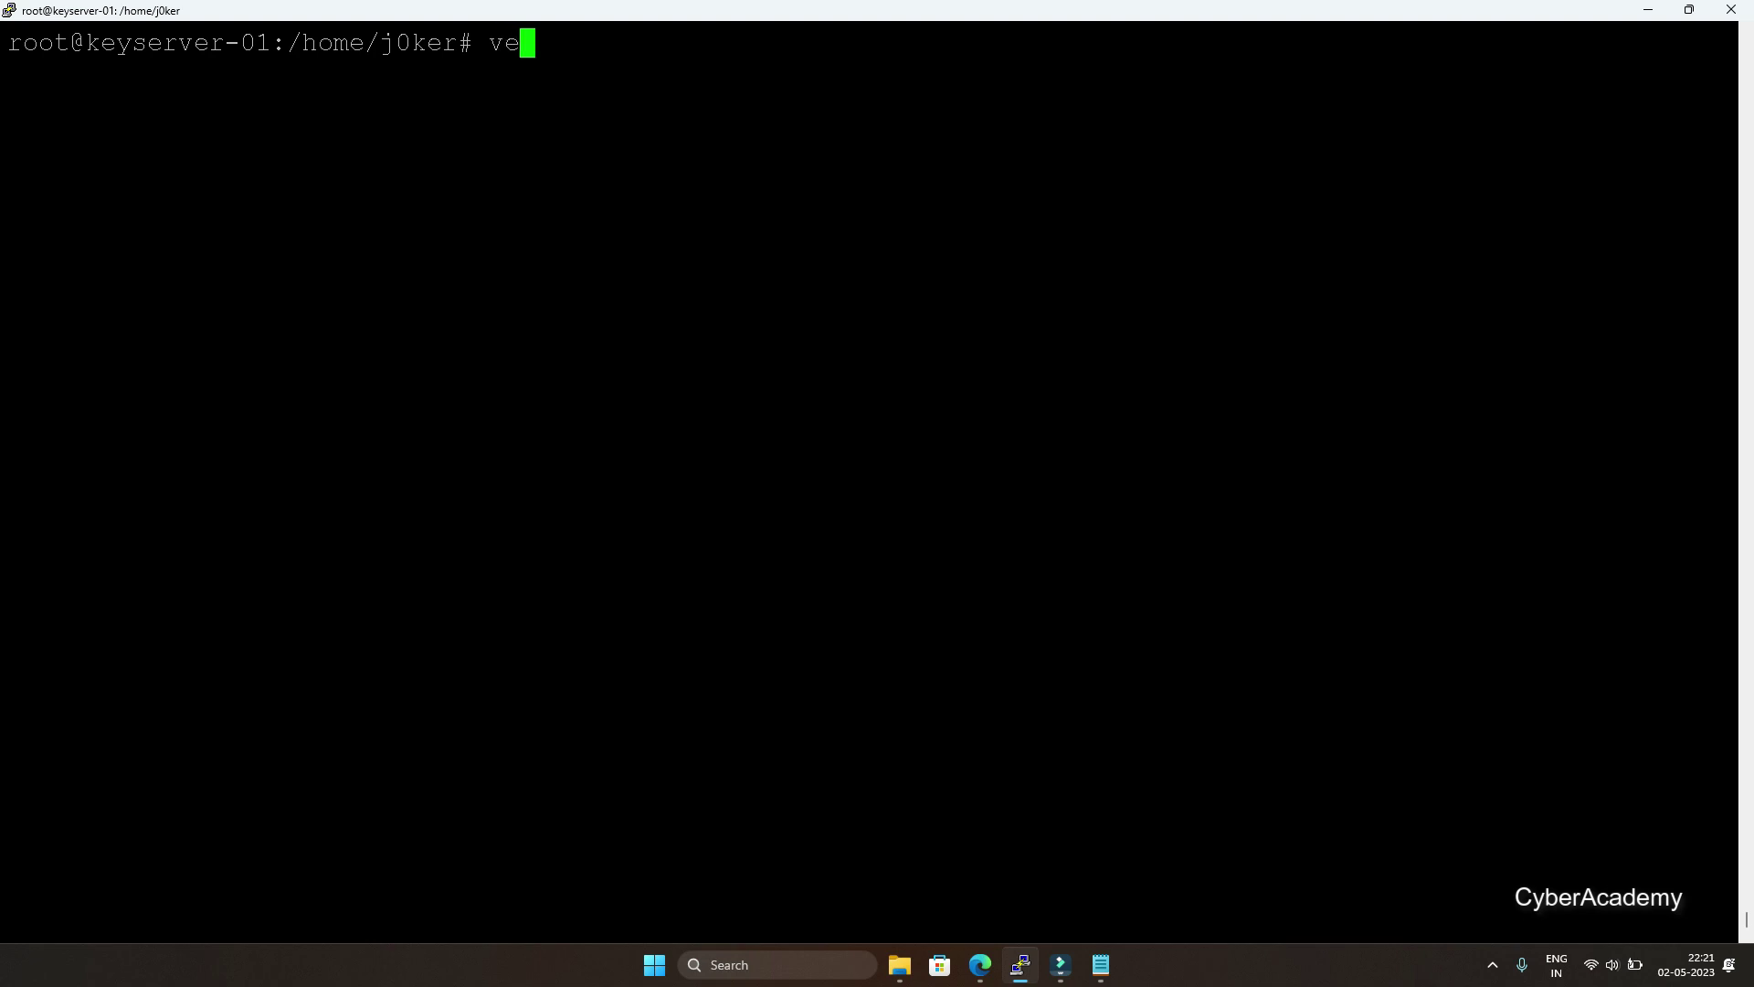
Generate the keyfile /tmp/keyfile.to.use with veracrypt --create-keyfile, supplying random characters
type("racrypt --create")
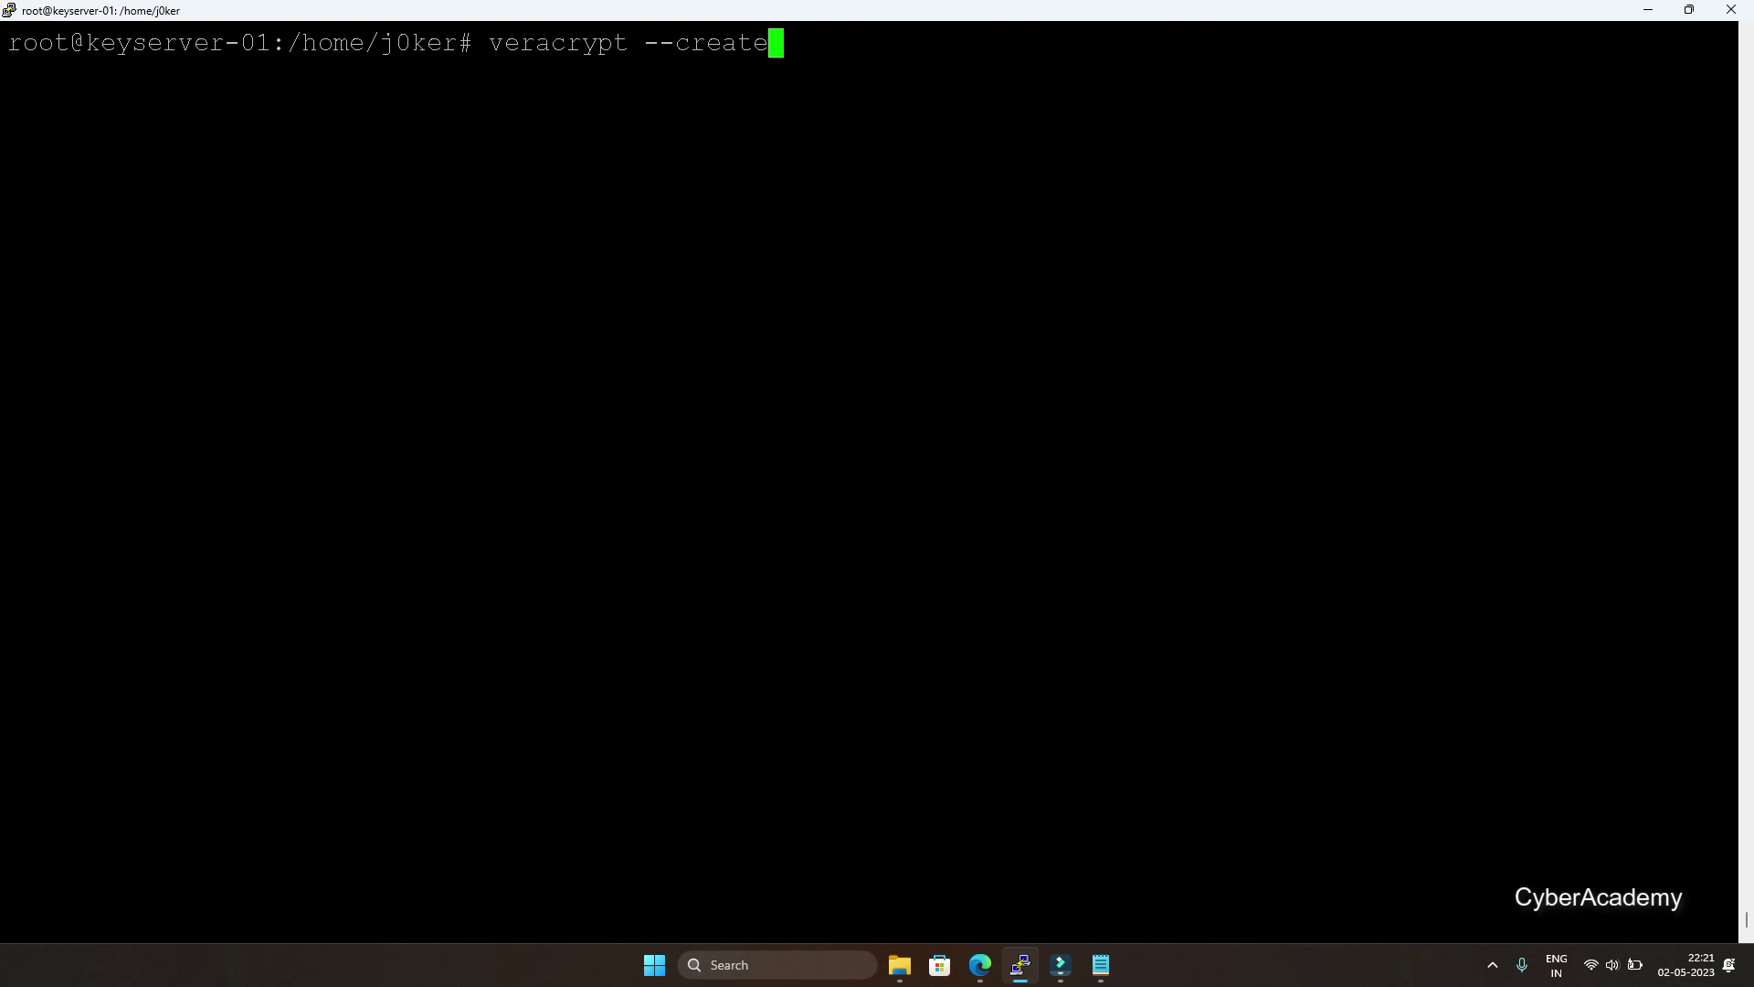
type("-keyfile /tmp/")
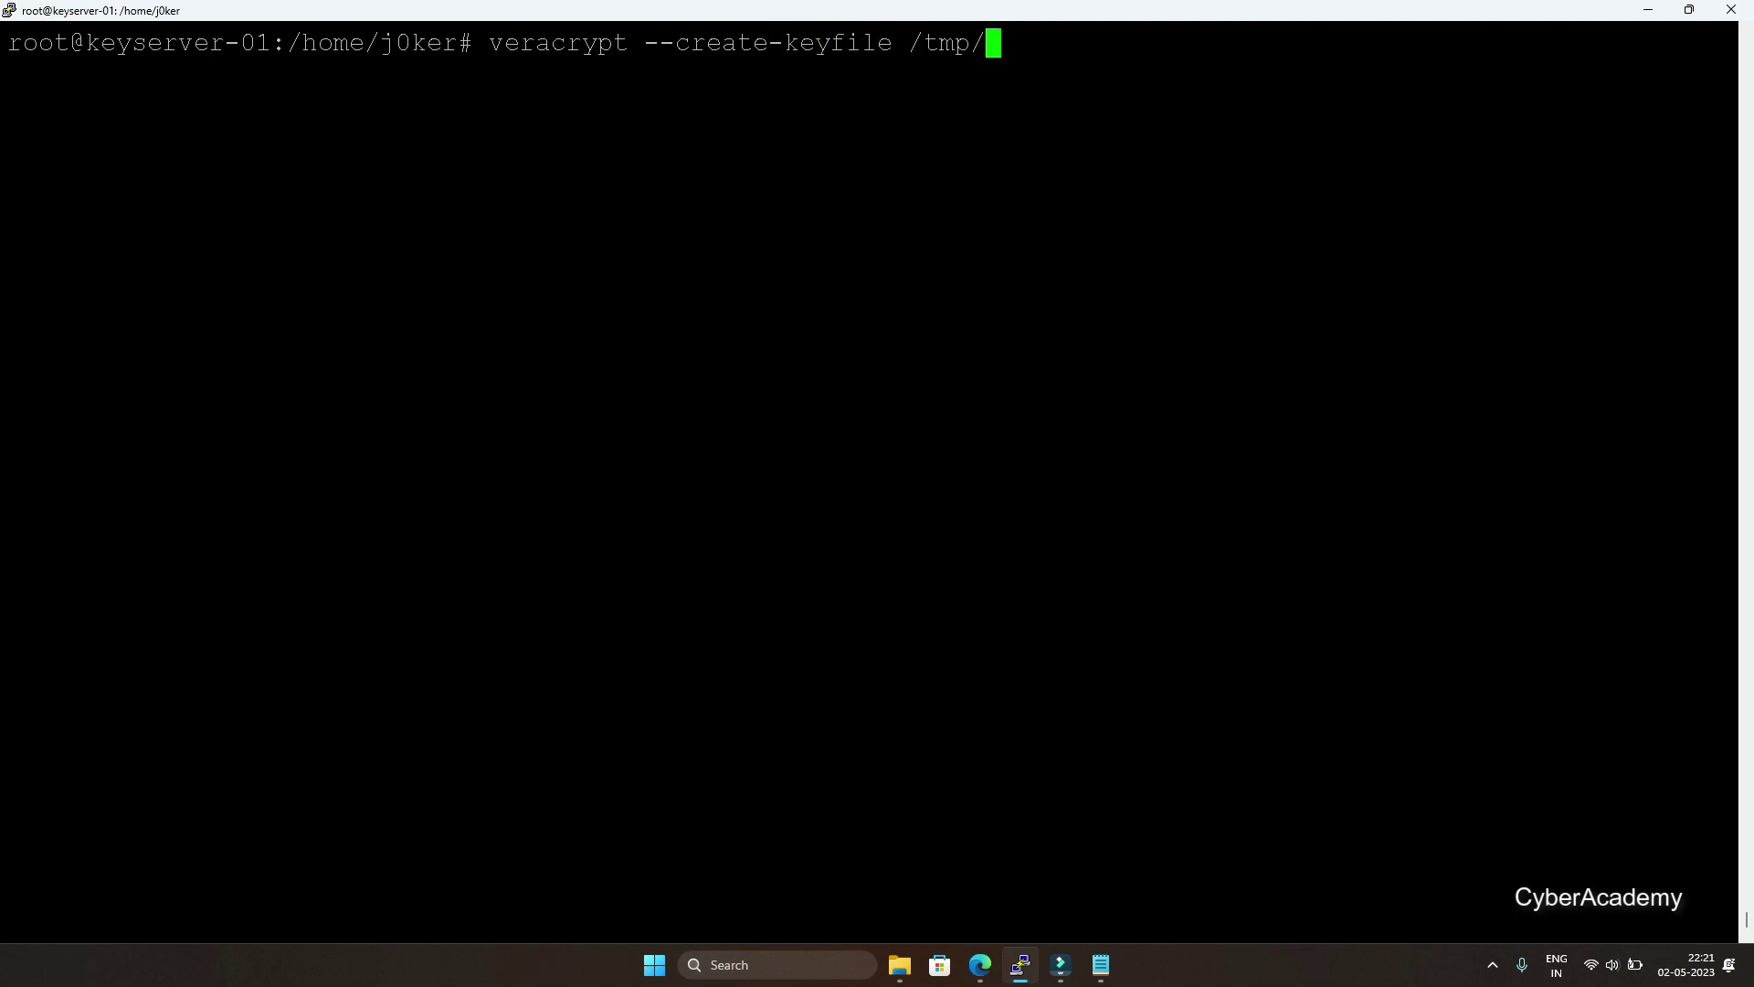
type("keyfile")
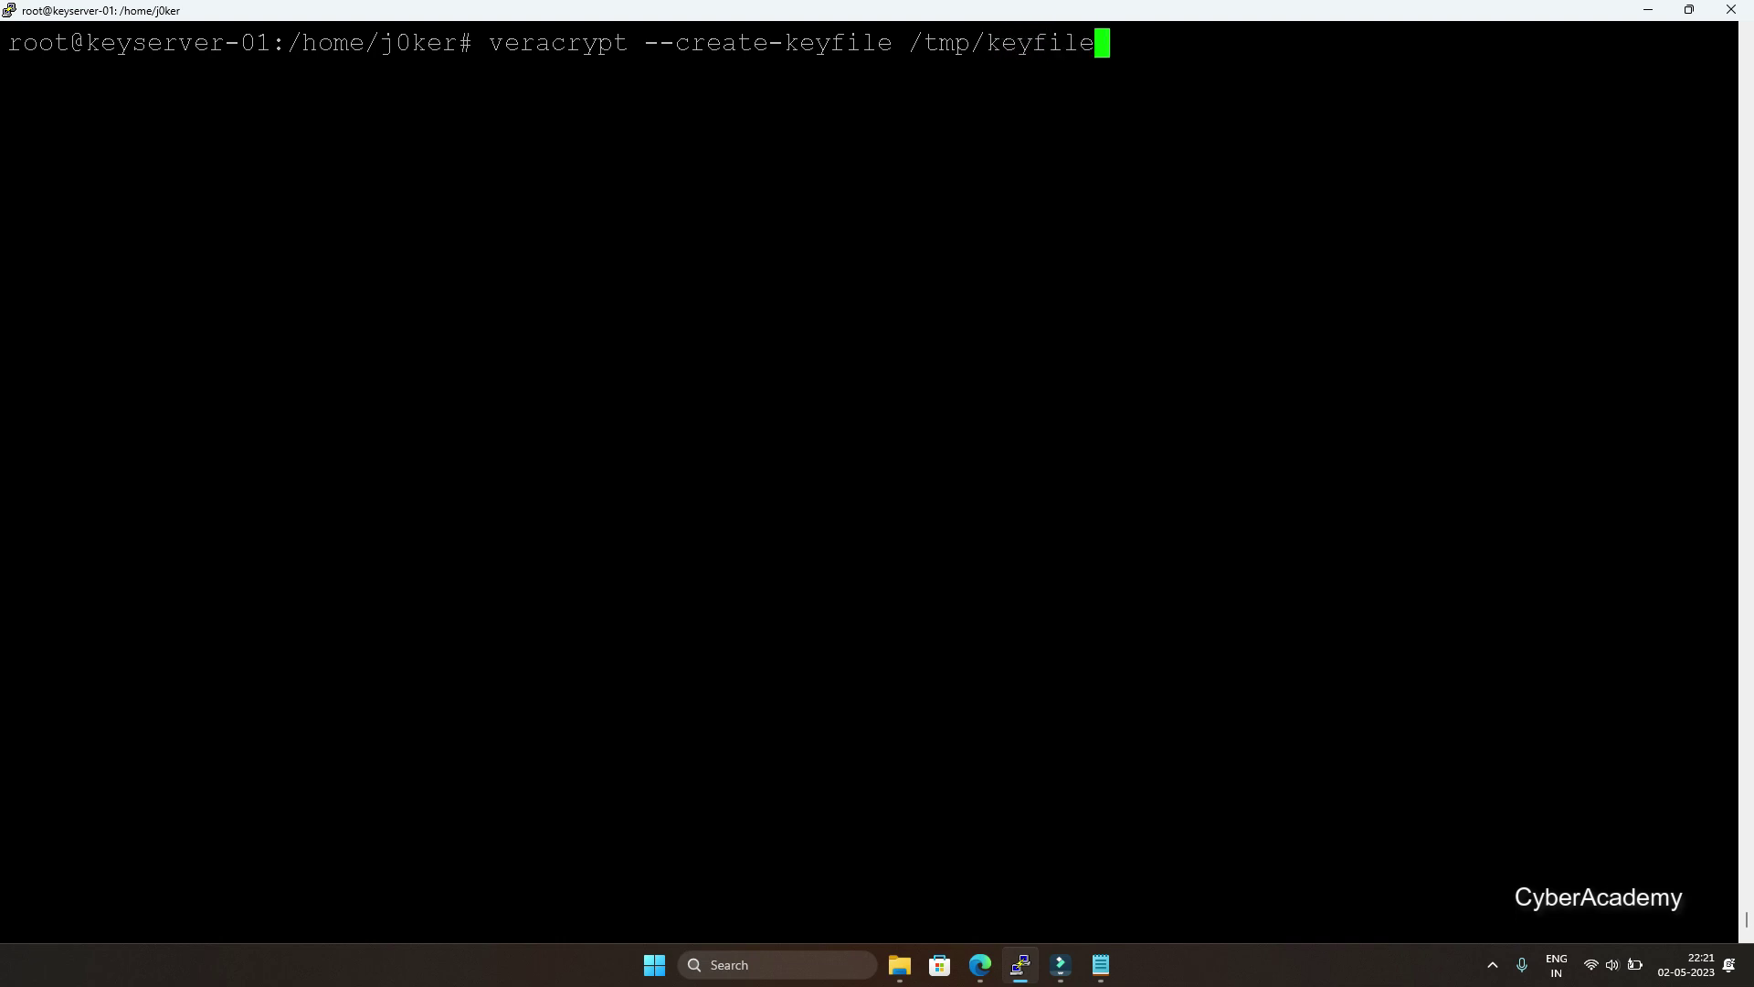
type(".to.use")
key("Return")
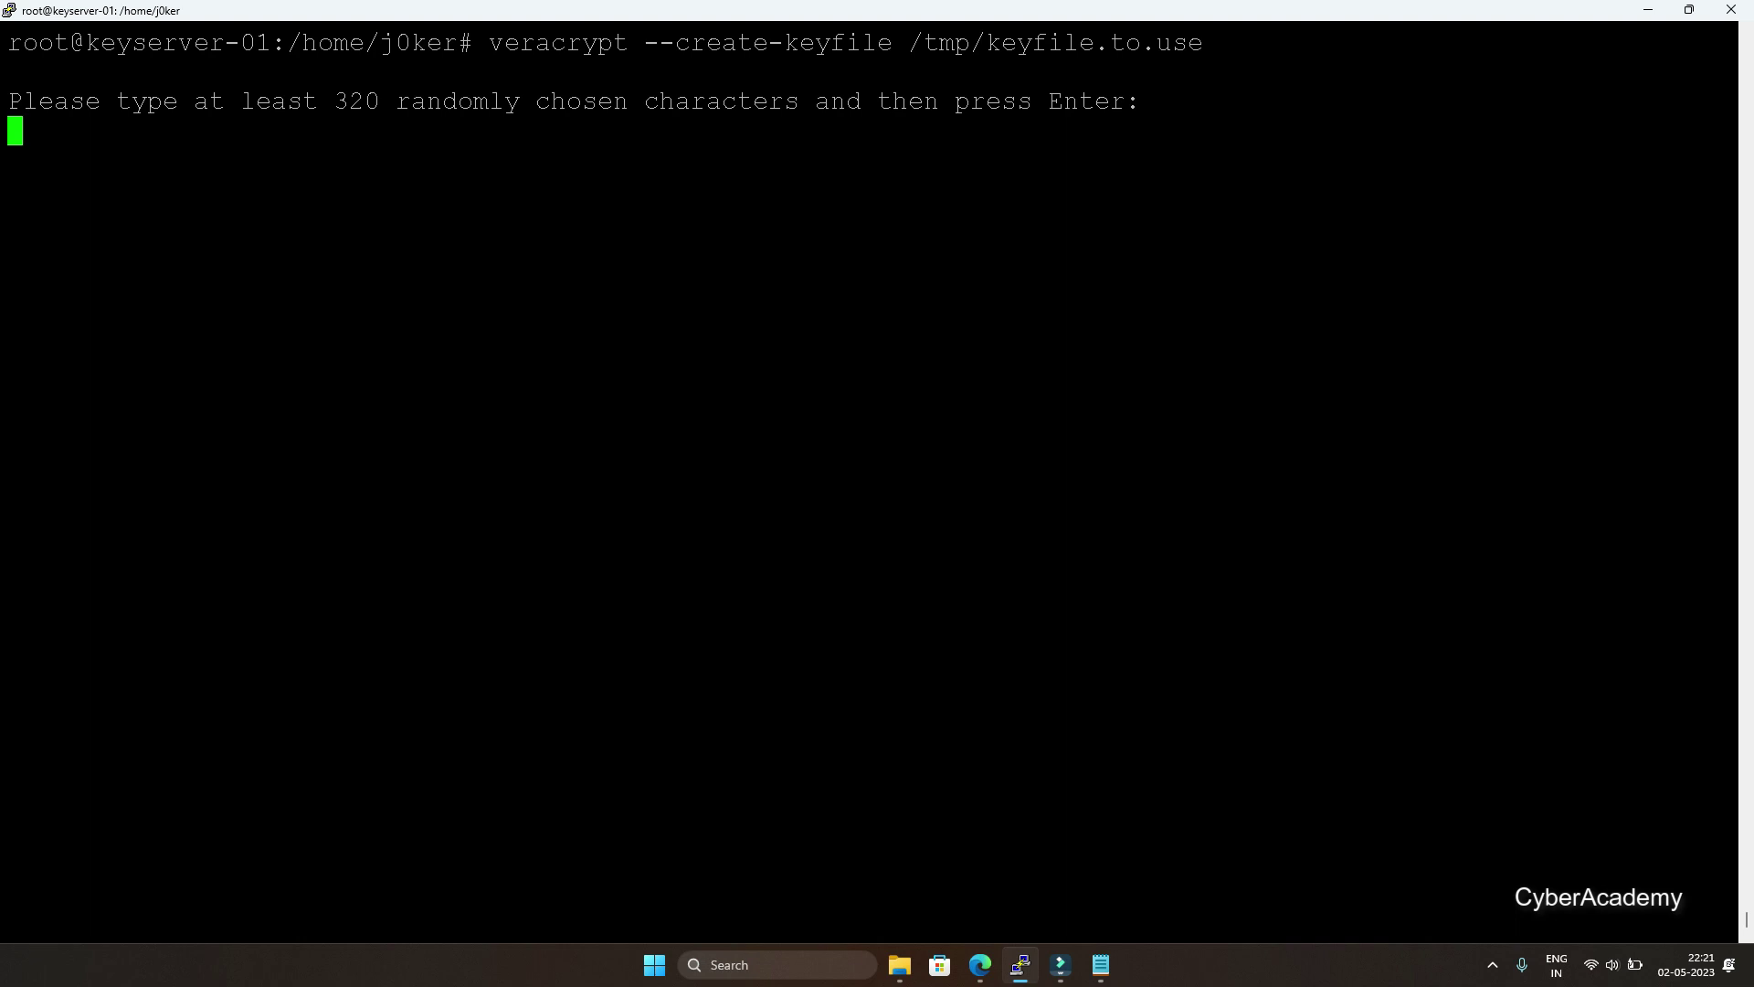
key("Return")
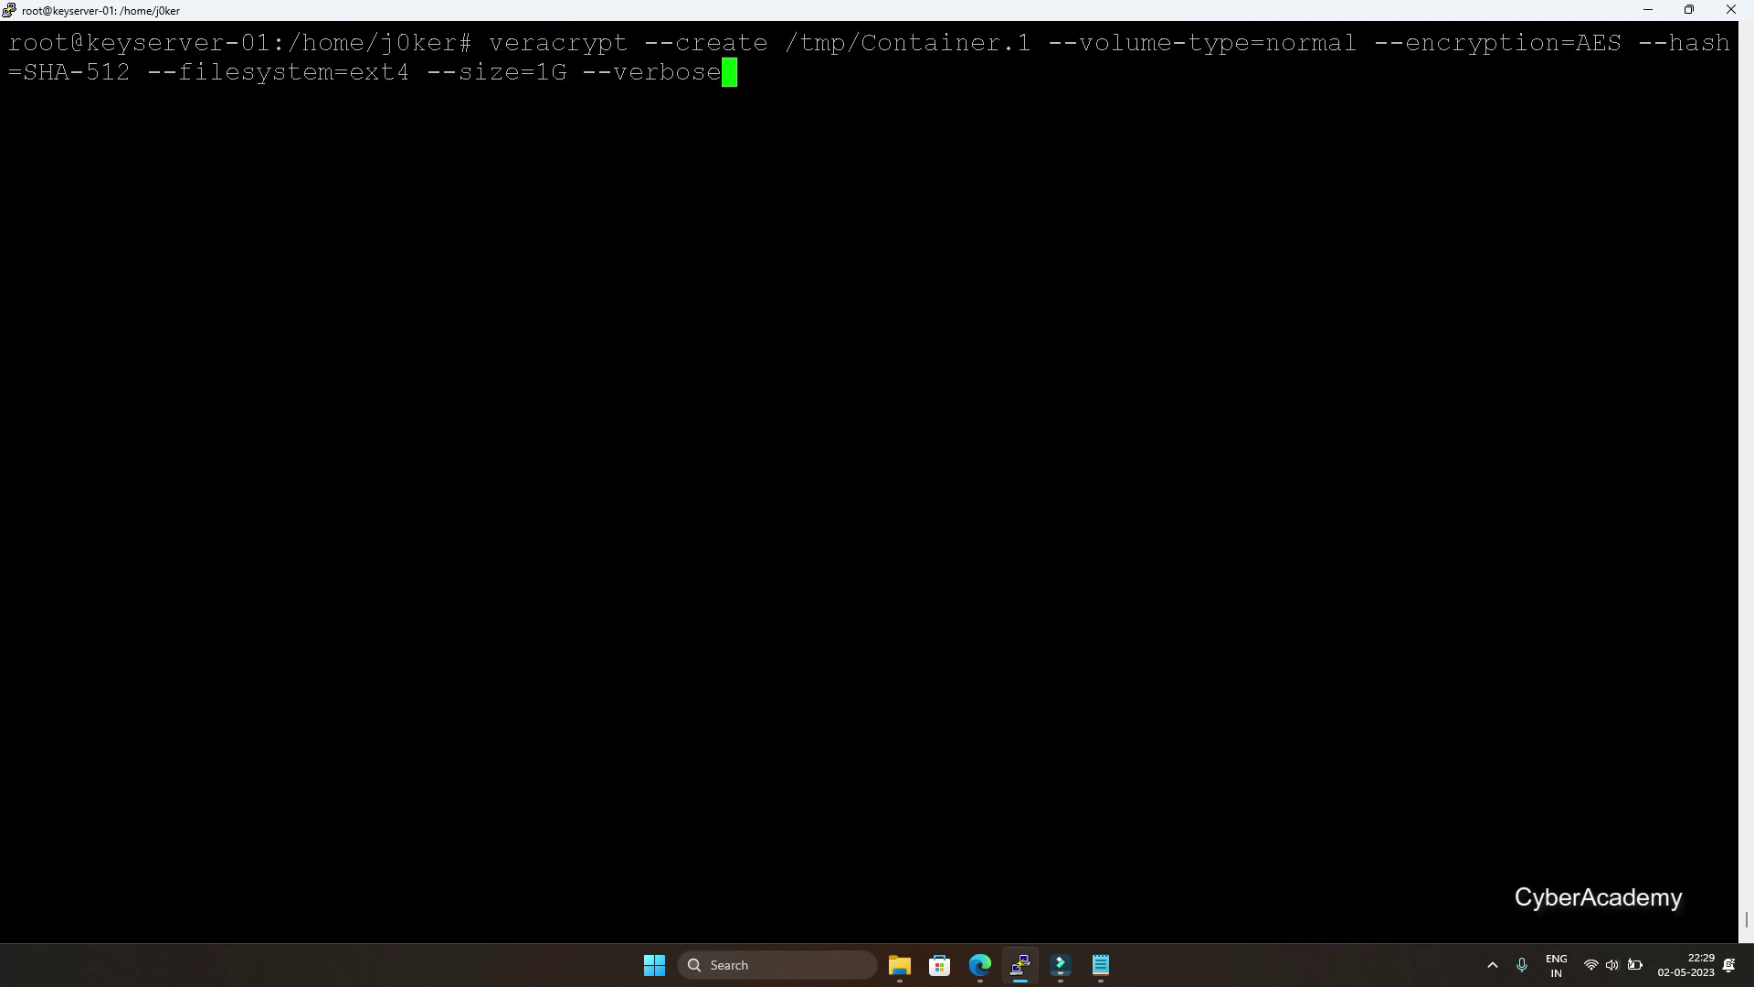
Edit the recalled create command to target /tmp/Container.2 with --keyfiles=/tmp/keyfile.to.use
key("Home")
key("Right")
key("Right")
key("Right")
key("Right")
key("Right")
key("Right")
key("Right")
key("Right")
key("Right")
key("Right")
key("Right")
key("Right")
key("Right")
key("Right")
key("Right")
key("Right")
key("Right")
key("Right")
key("Right")
key("Right")
key("Right")
key("Right")
key("Right")
key("Right")
key("Right")
key("Right")
key("Right")
key("Right")
key("Right")
key("Right")
key("Right")
key("Right")
key("Right")
key("Right")
key("Right")
key("BackSpace")
type("3")
key("BackSpace")
type("2 --keyfiles")
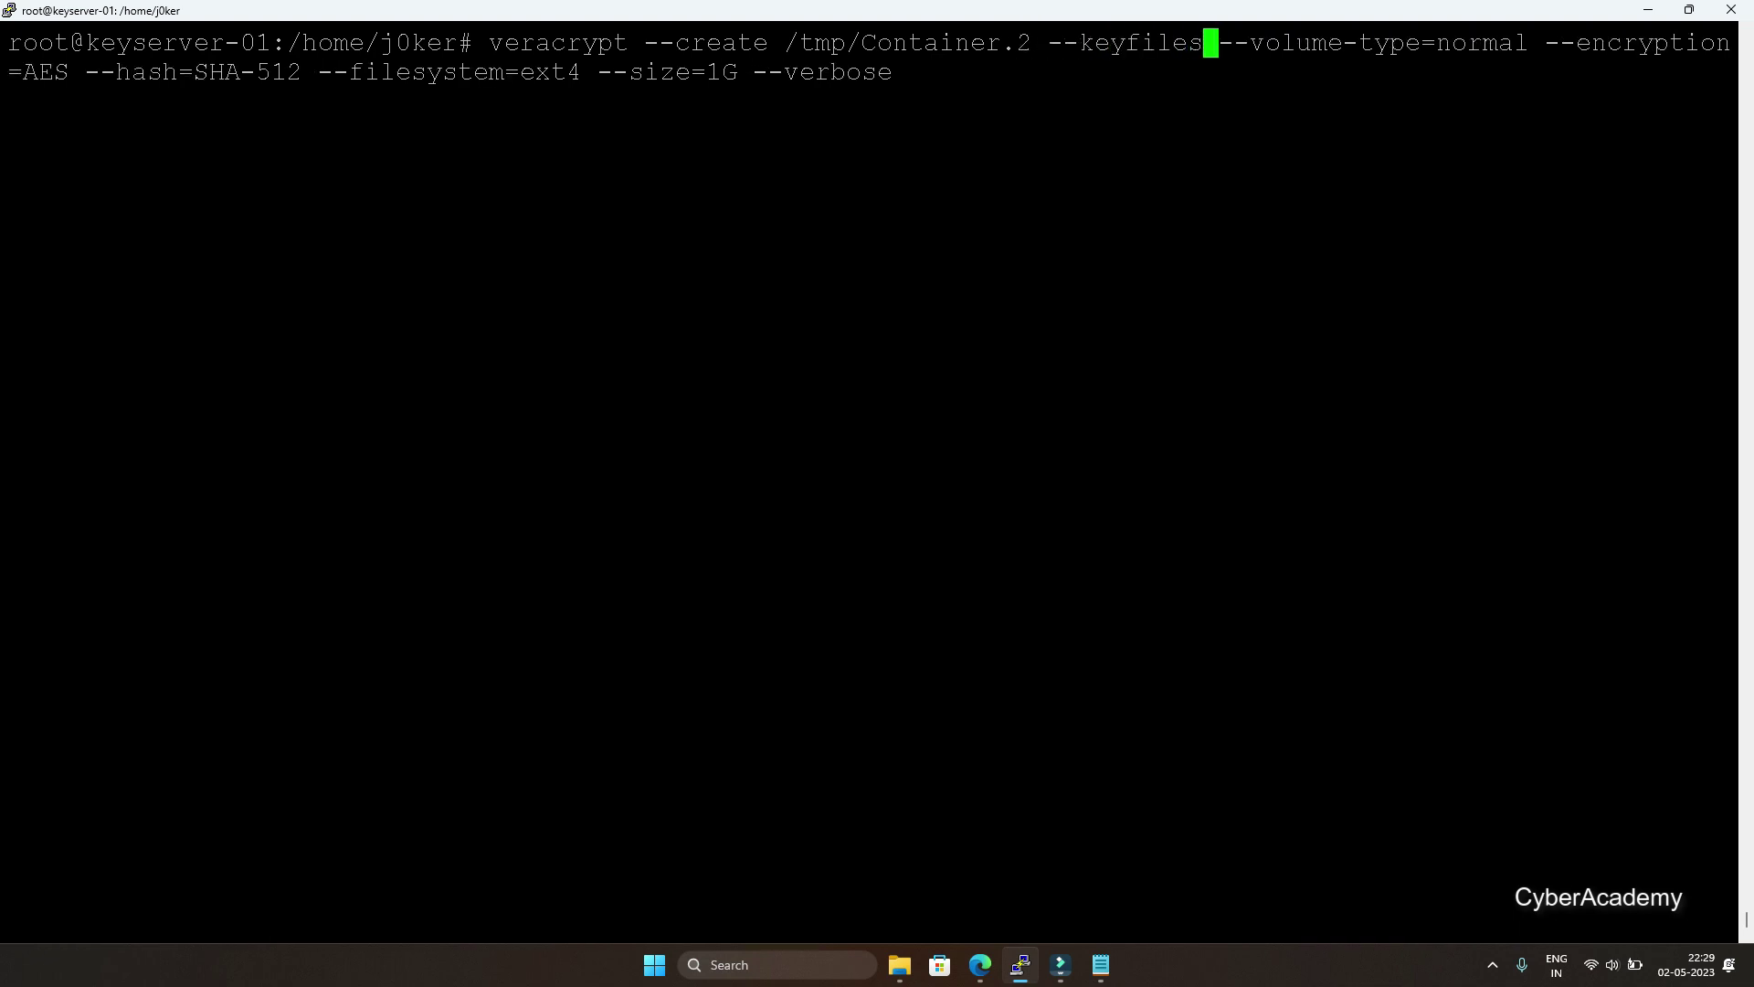
type("=/tmp/")
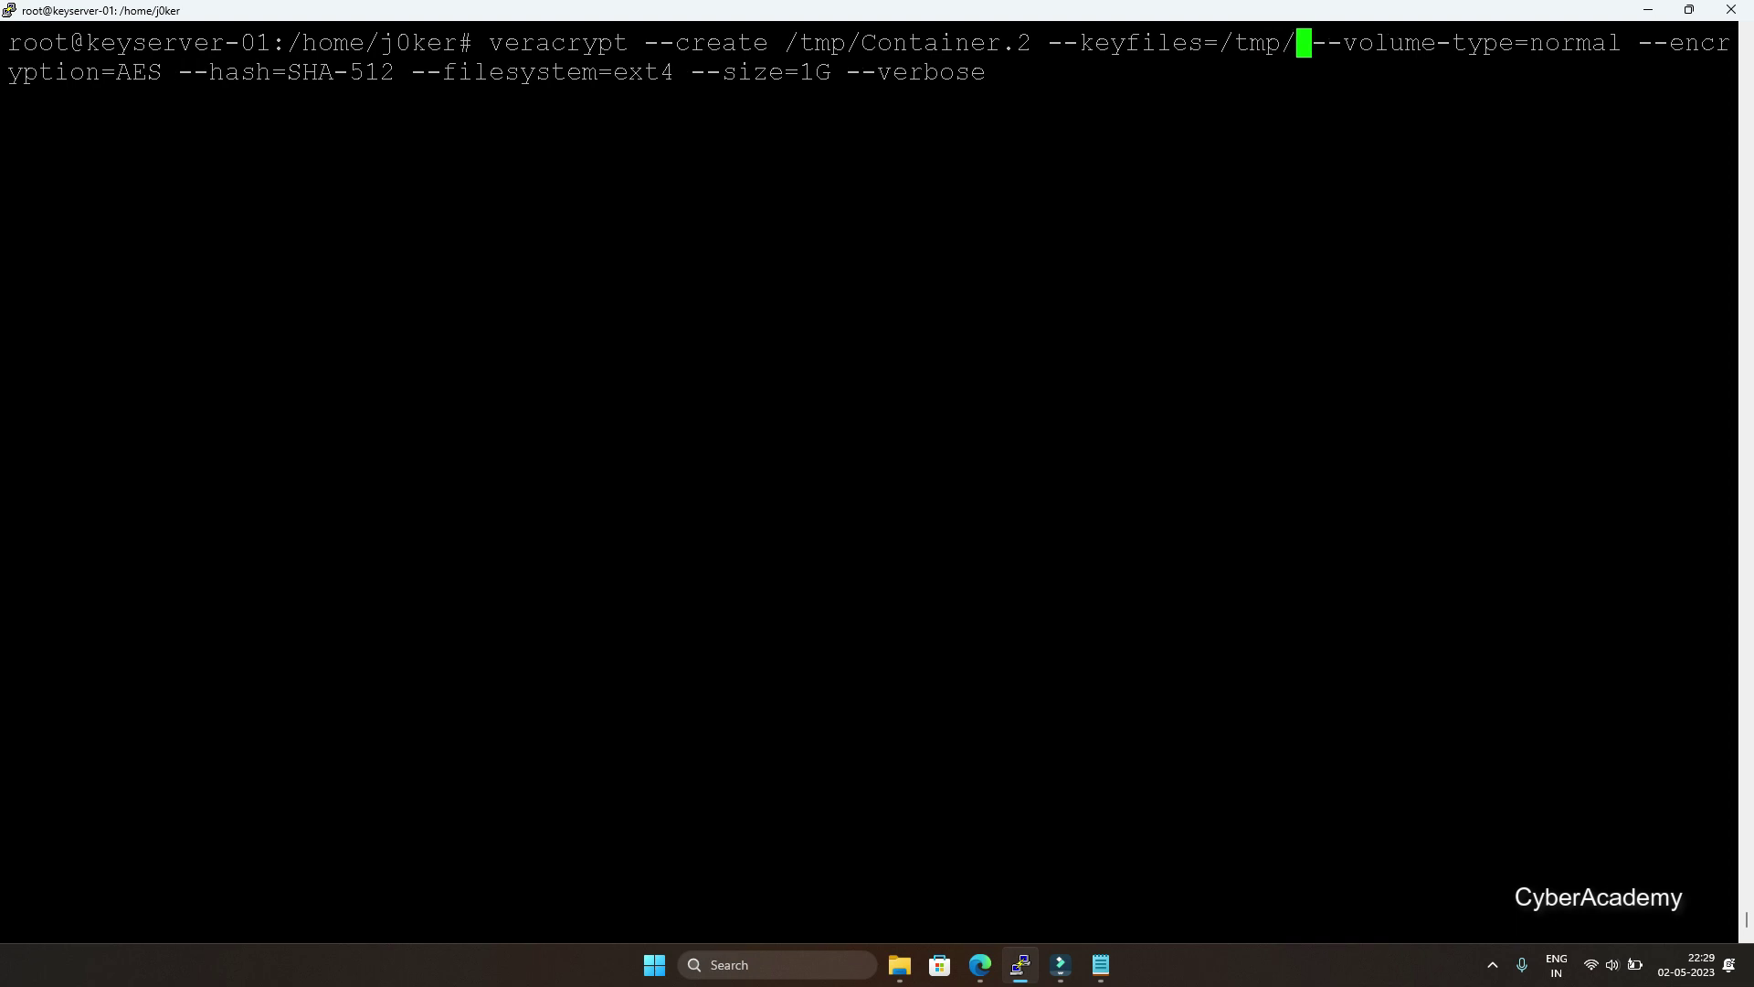
type("k")
key("Tab")
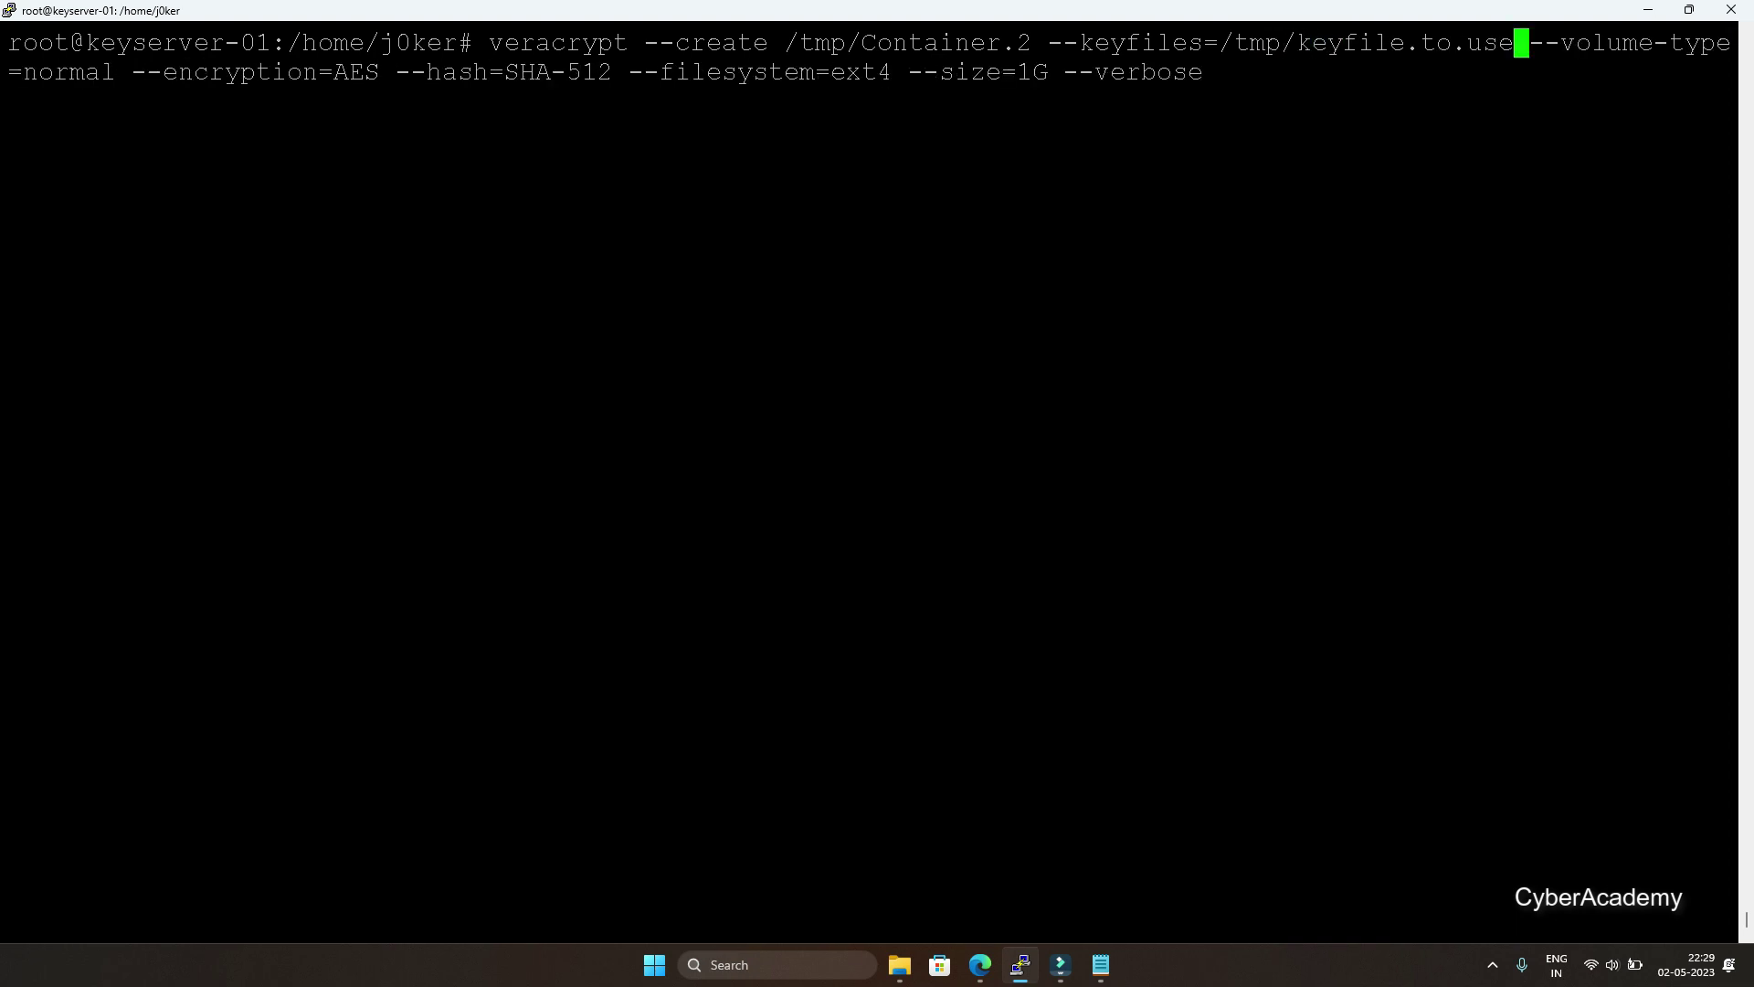
Create /tmp/Container.2 with an empty password, default PIM and random characters
key("Return")
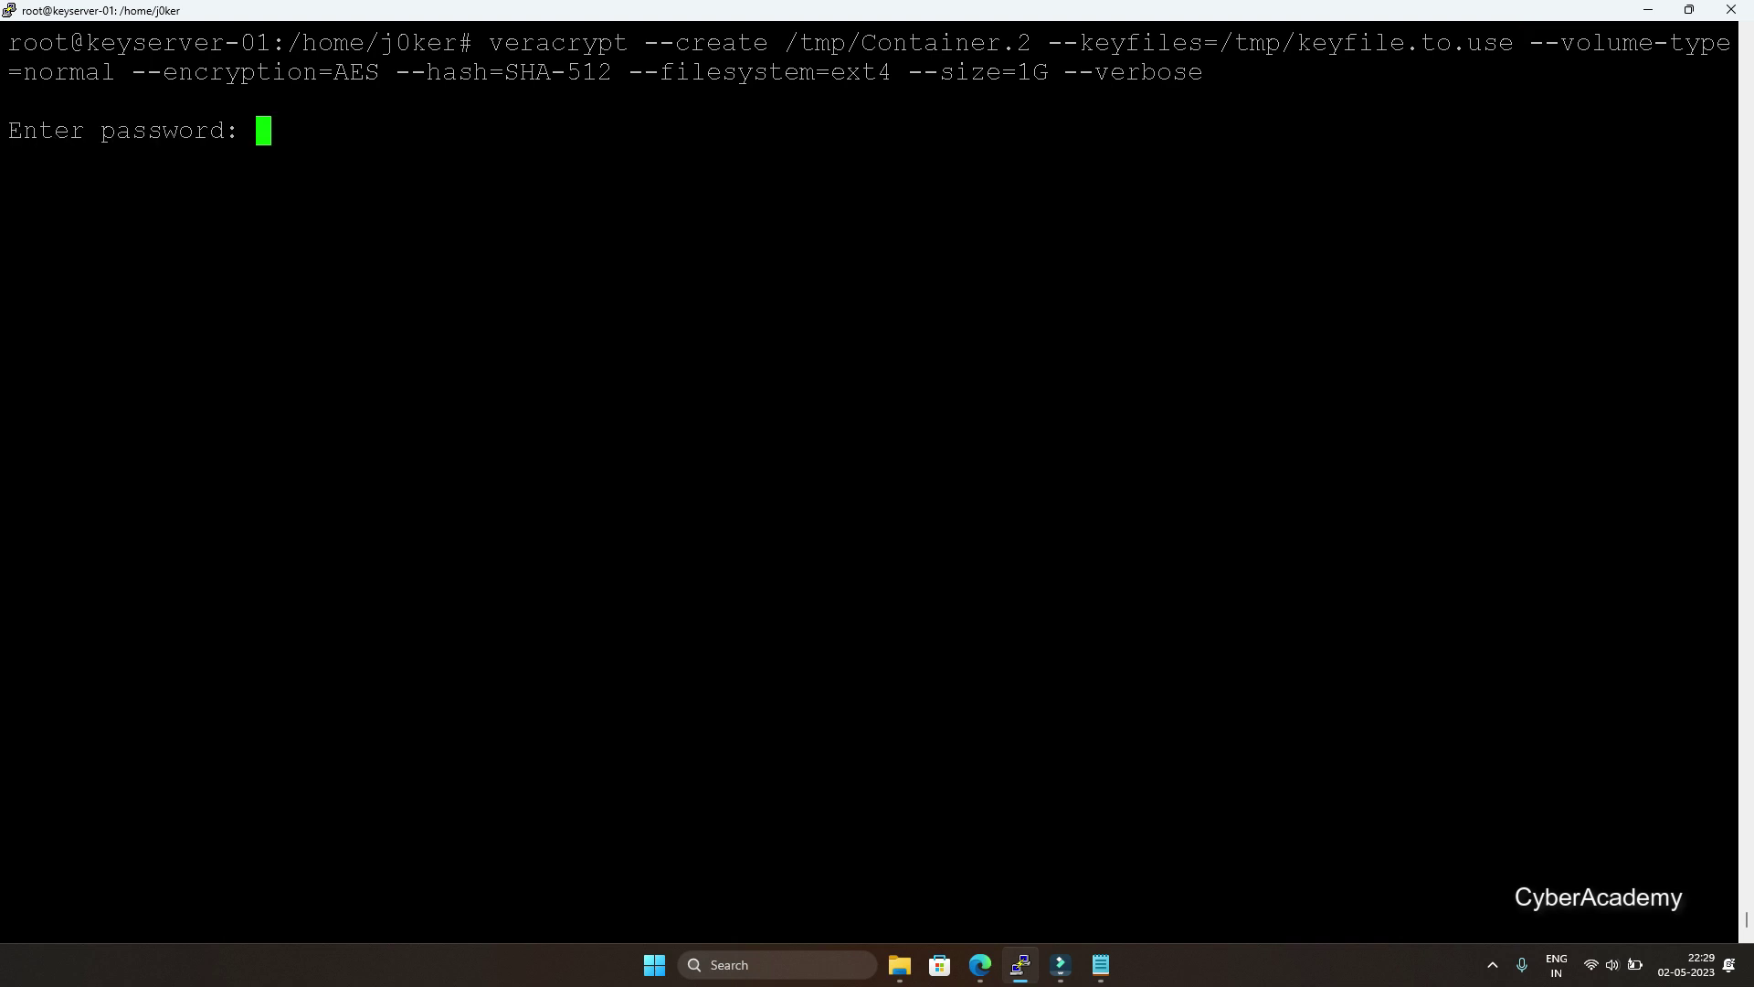
key("Return")
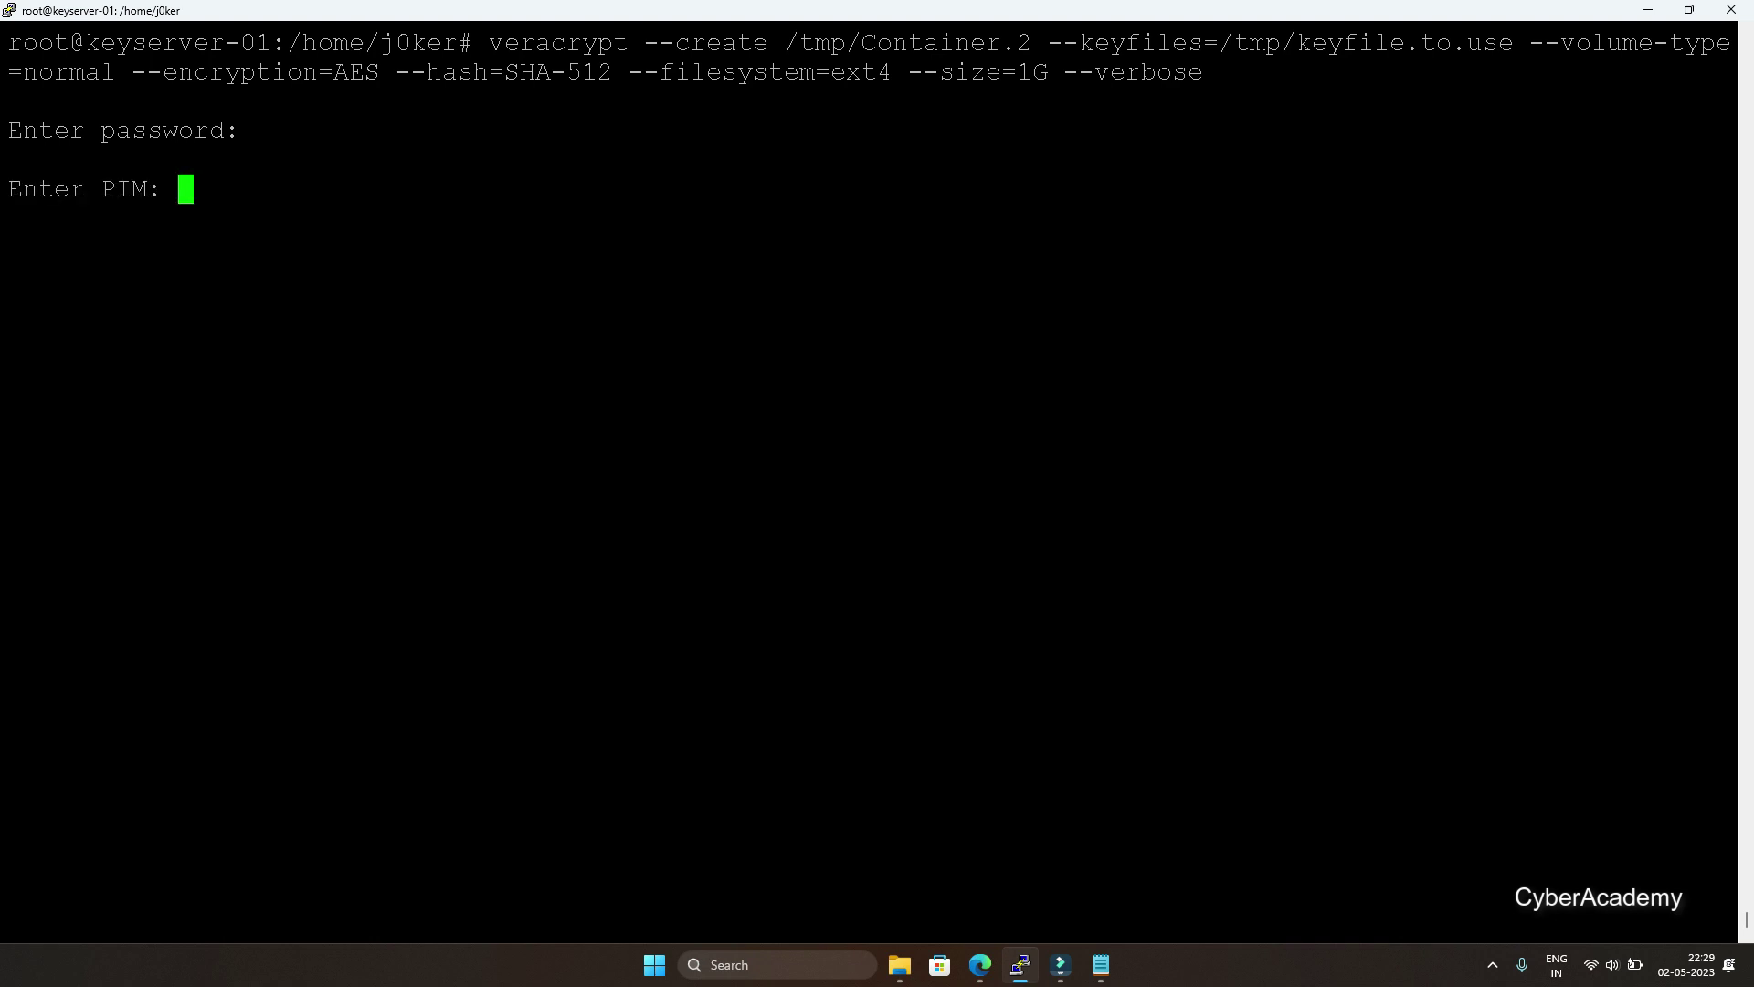
key("Return")
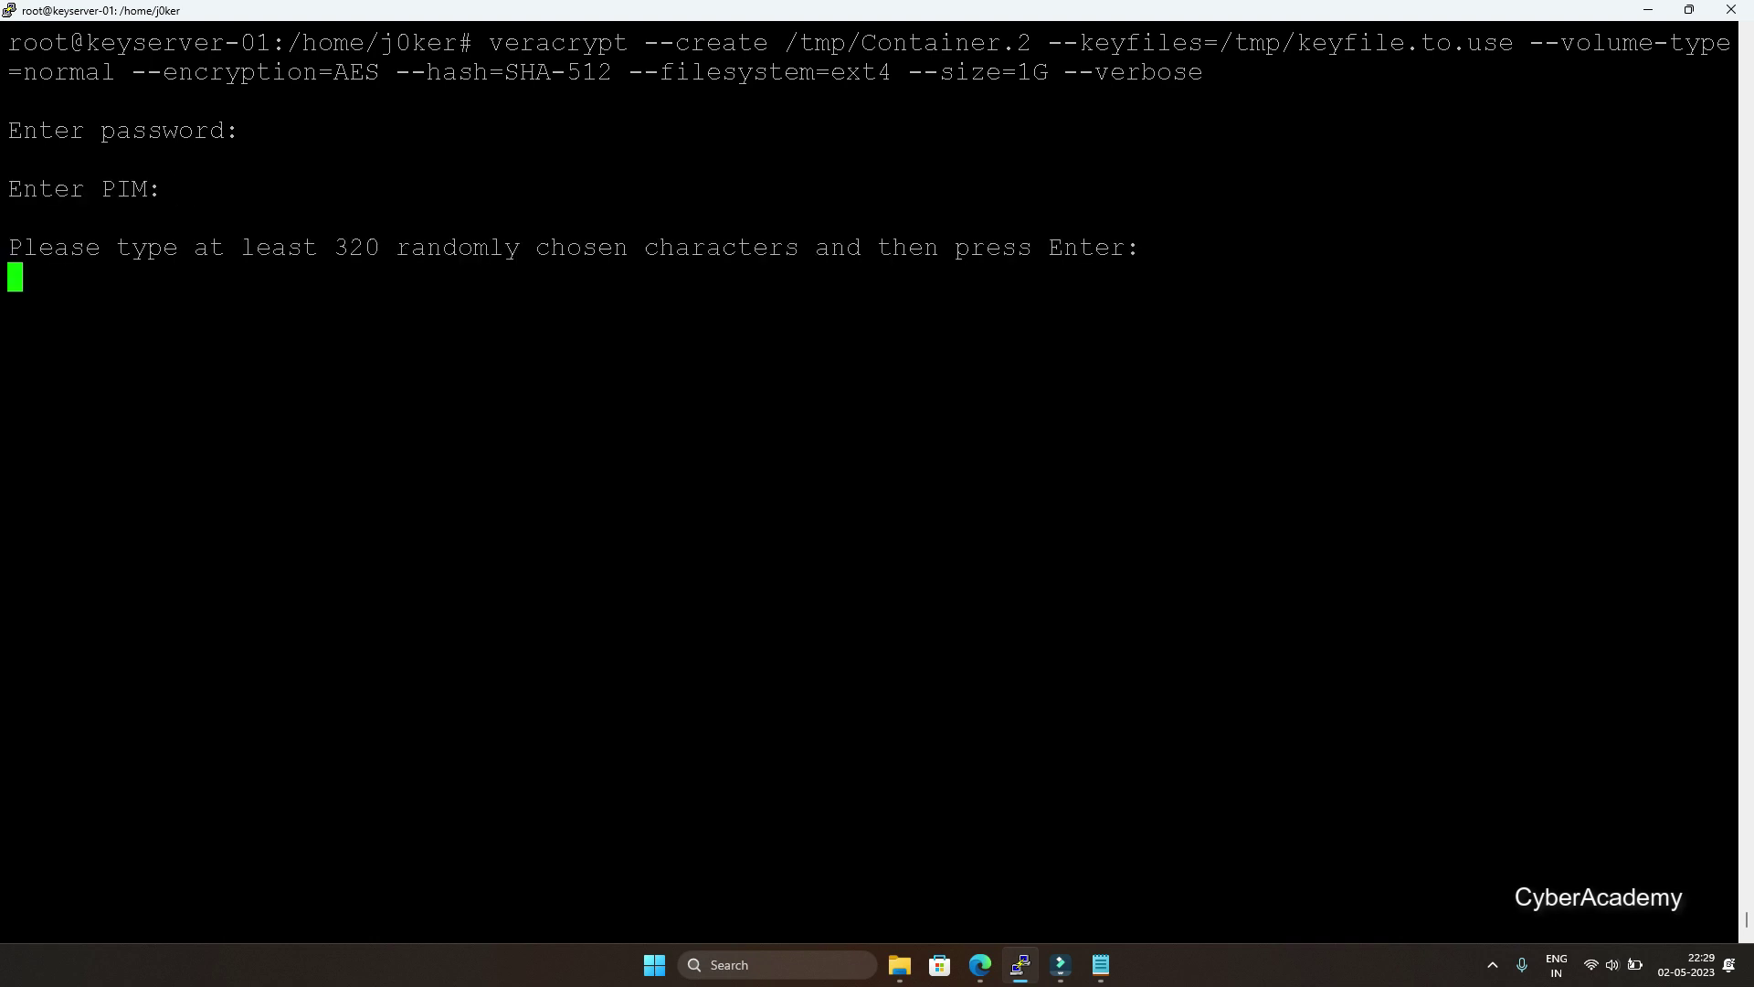
key("Return")
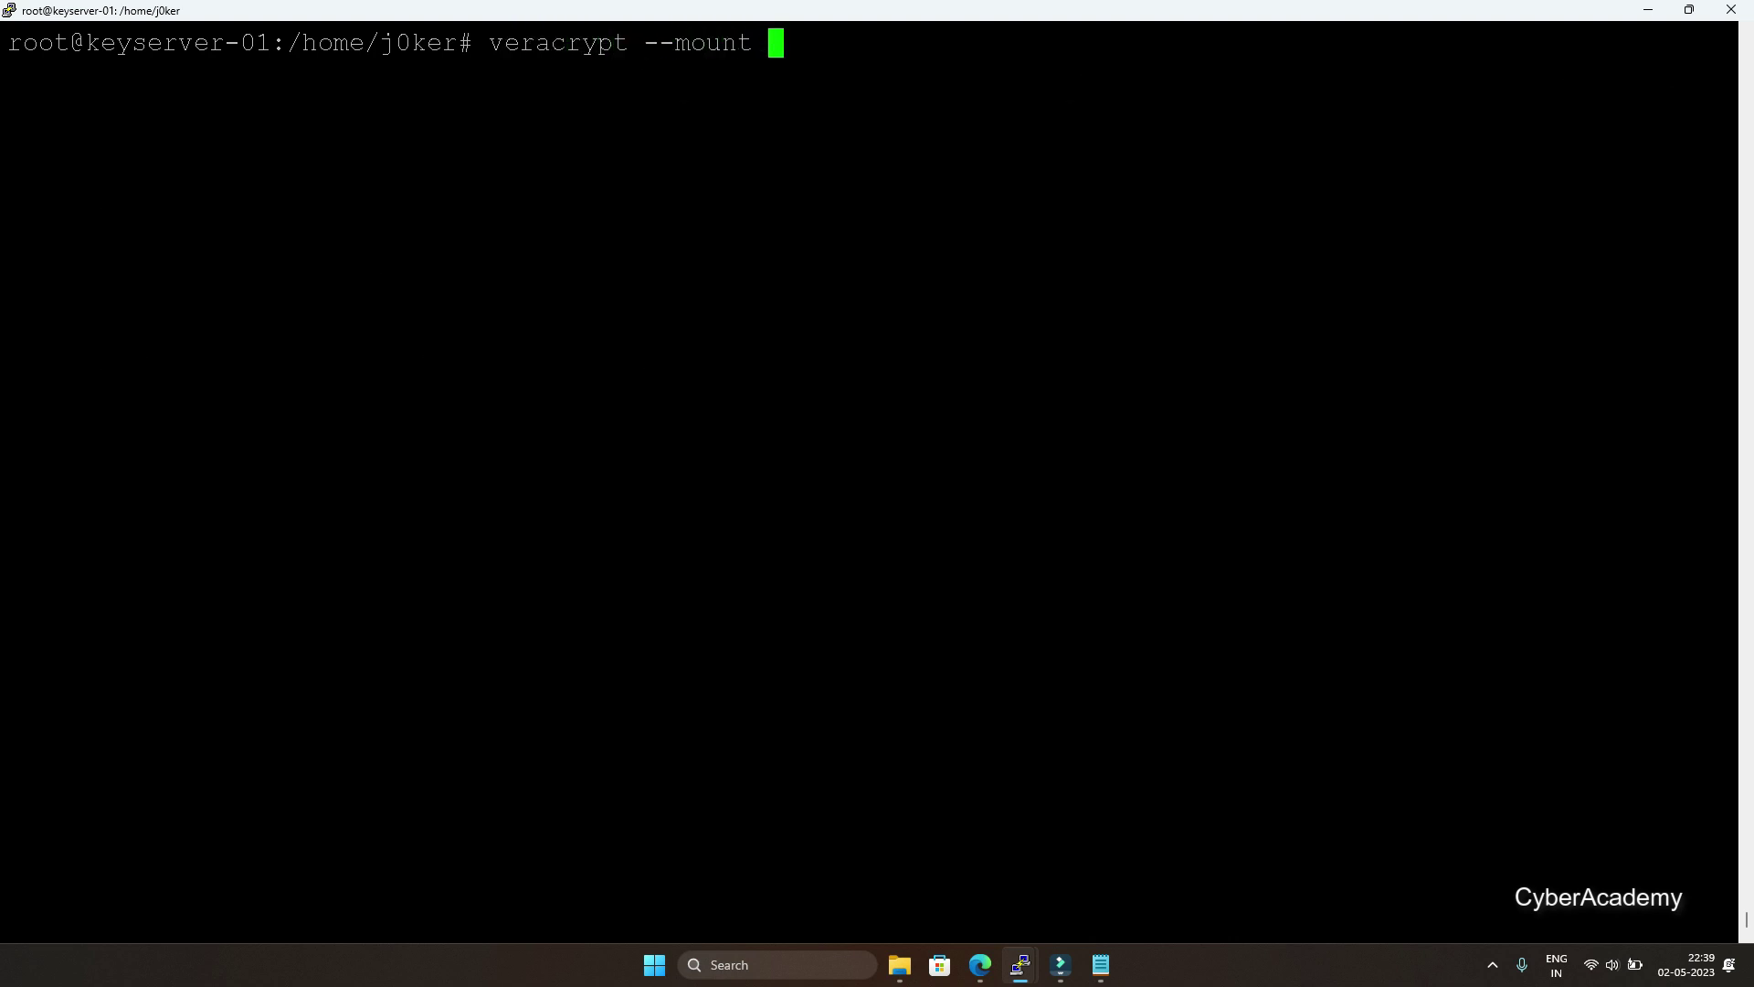
Start mounting /tmp/Container.2 with veracrypt --mount, accepting the default mount directory
type("/tmp/Con")
key("Tab")
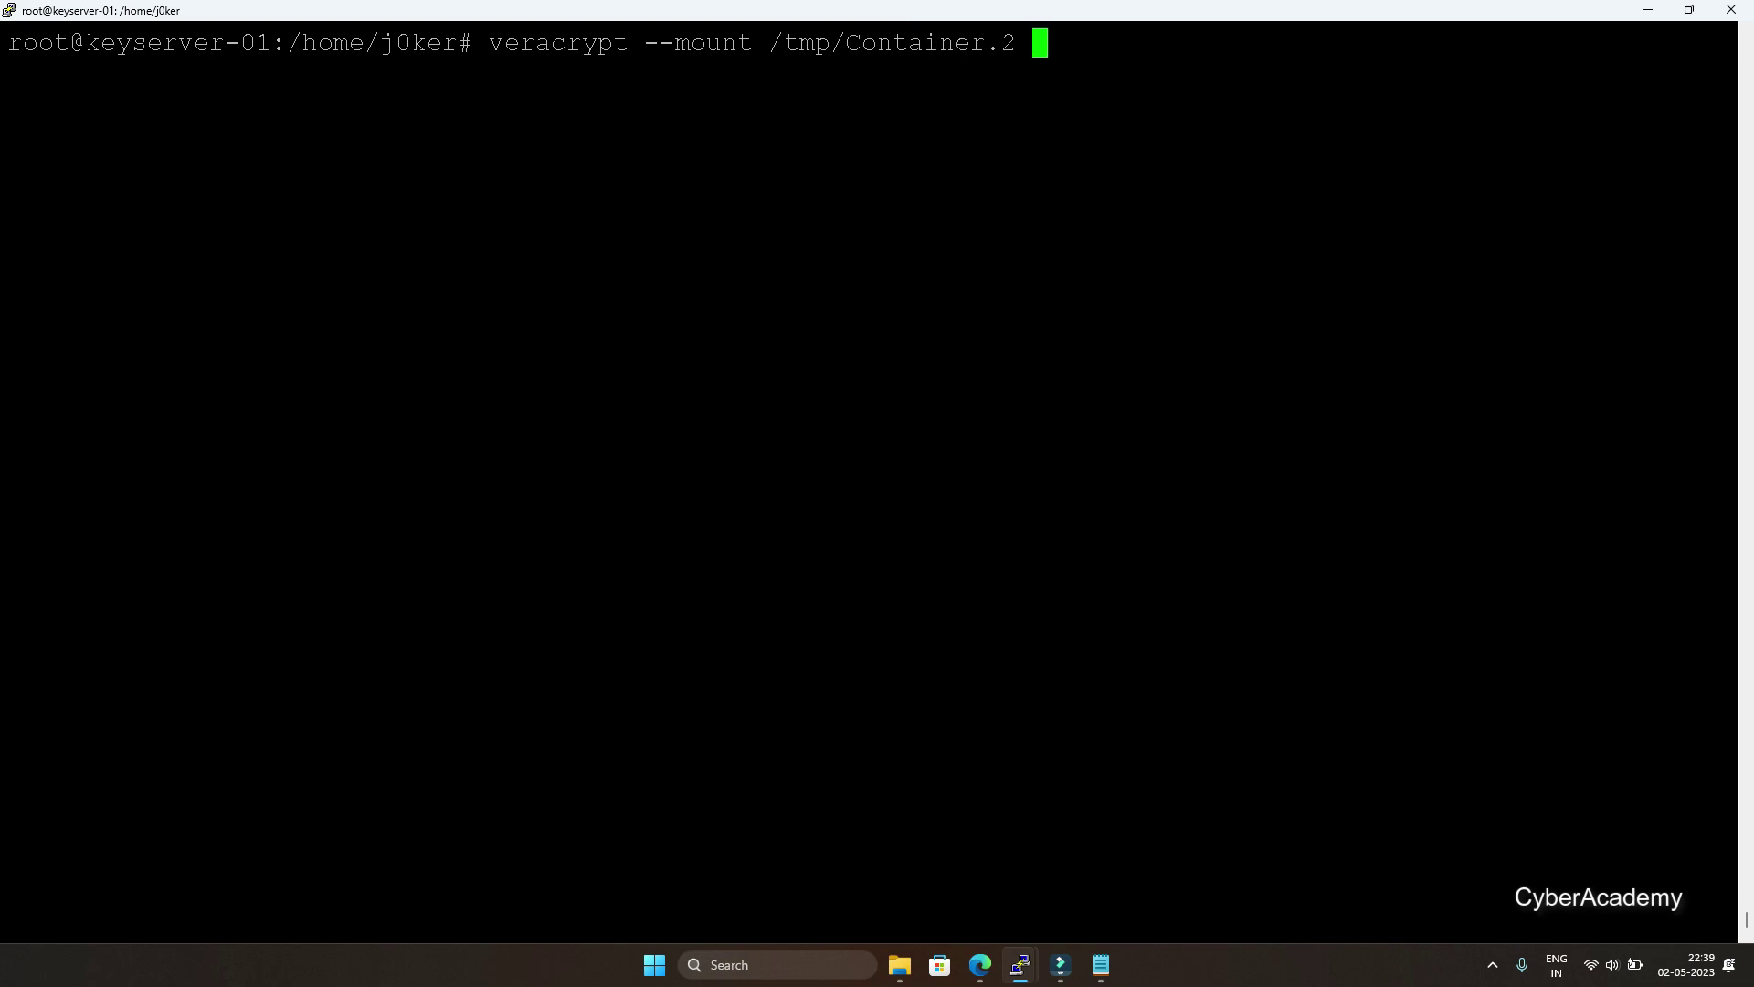
key("Return")
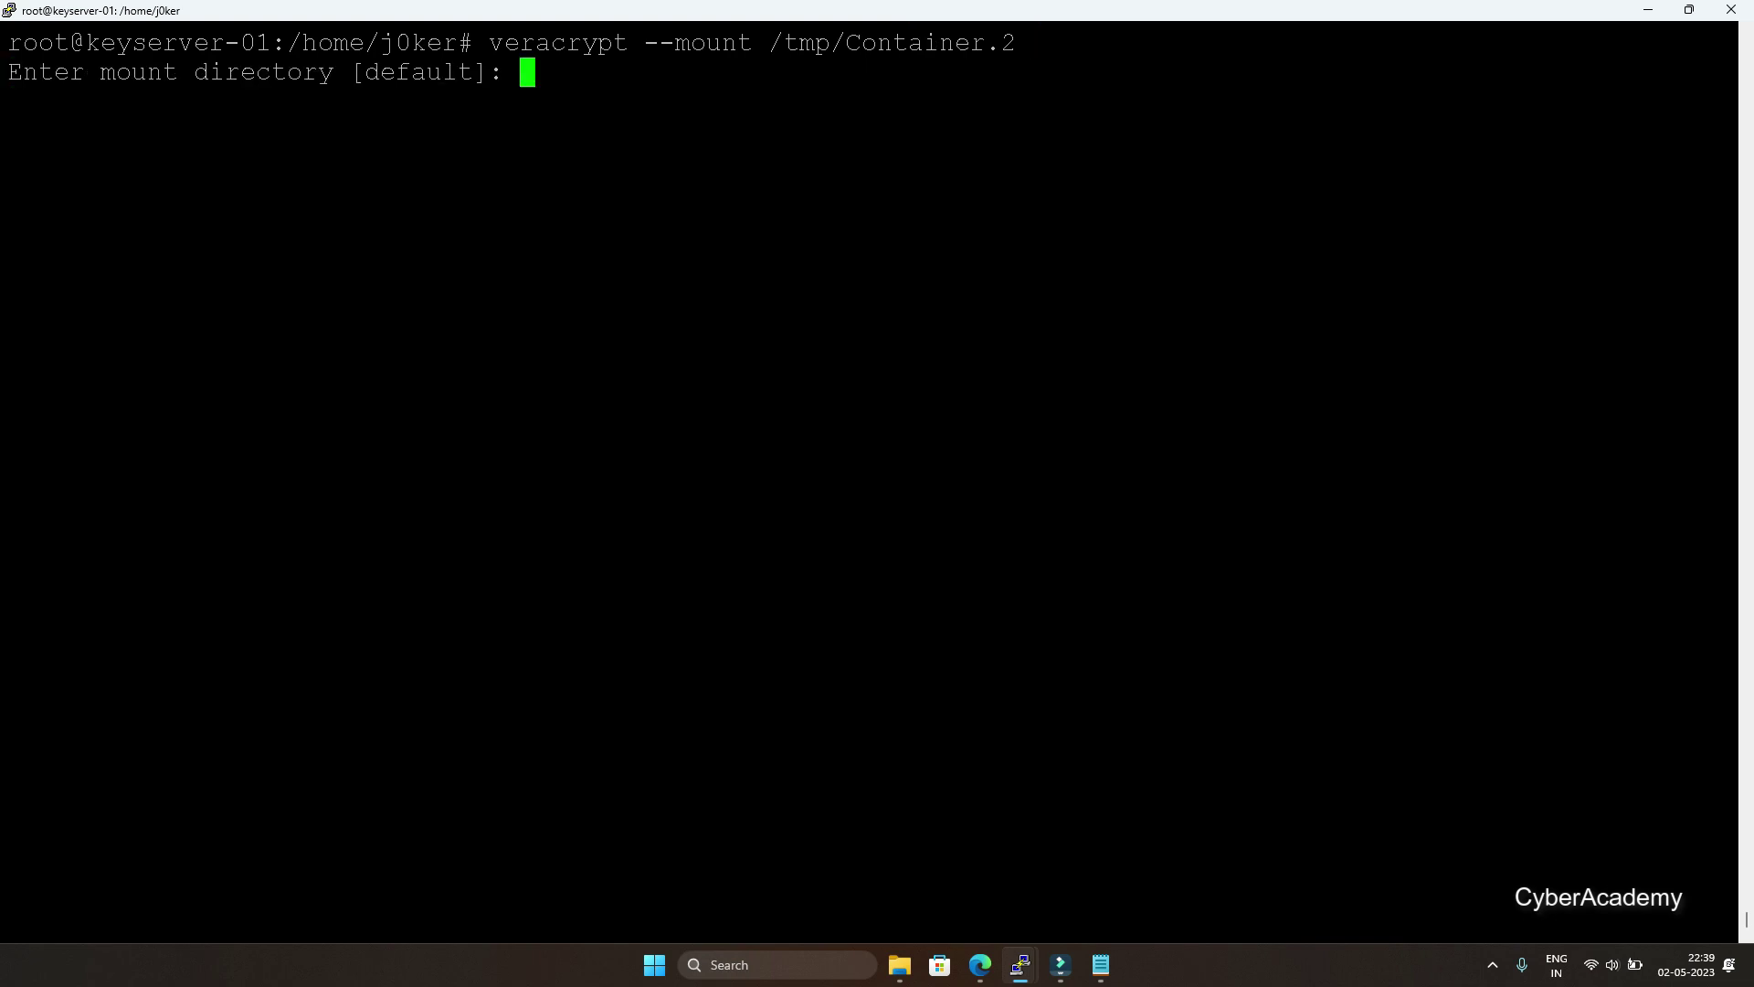
key("Return")
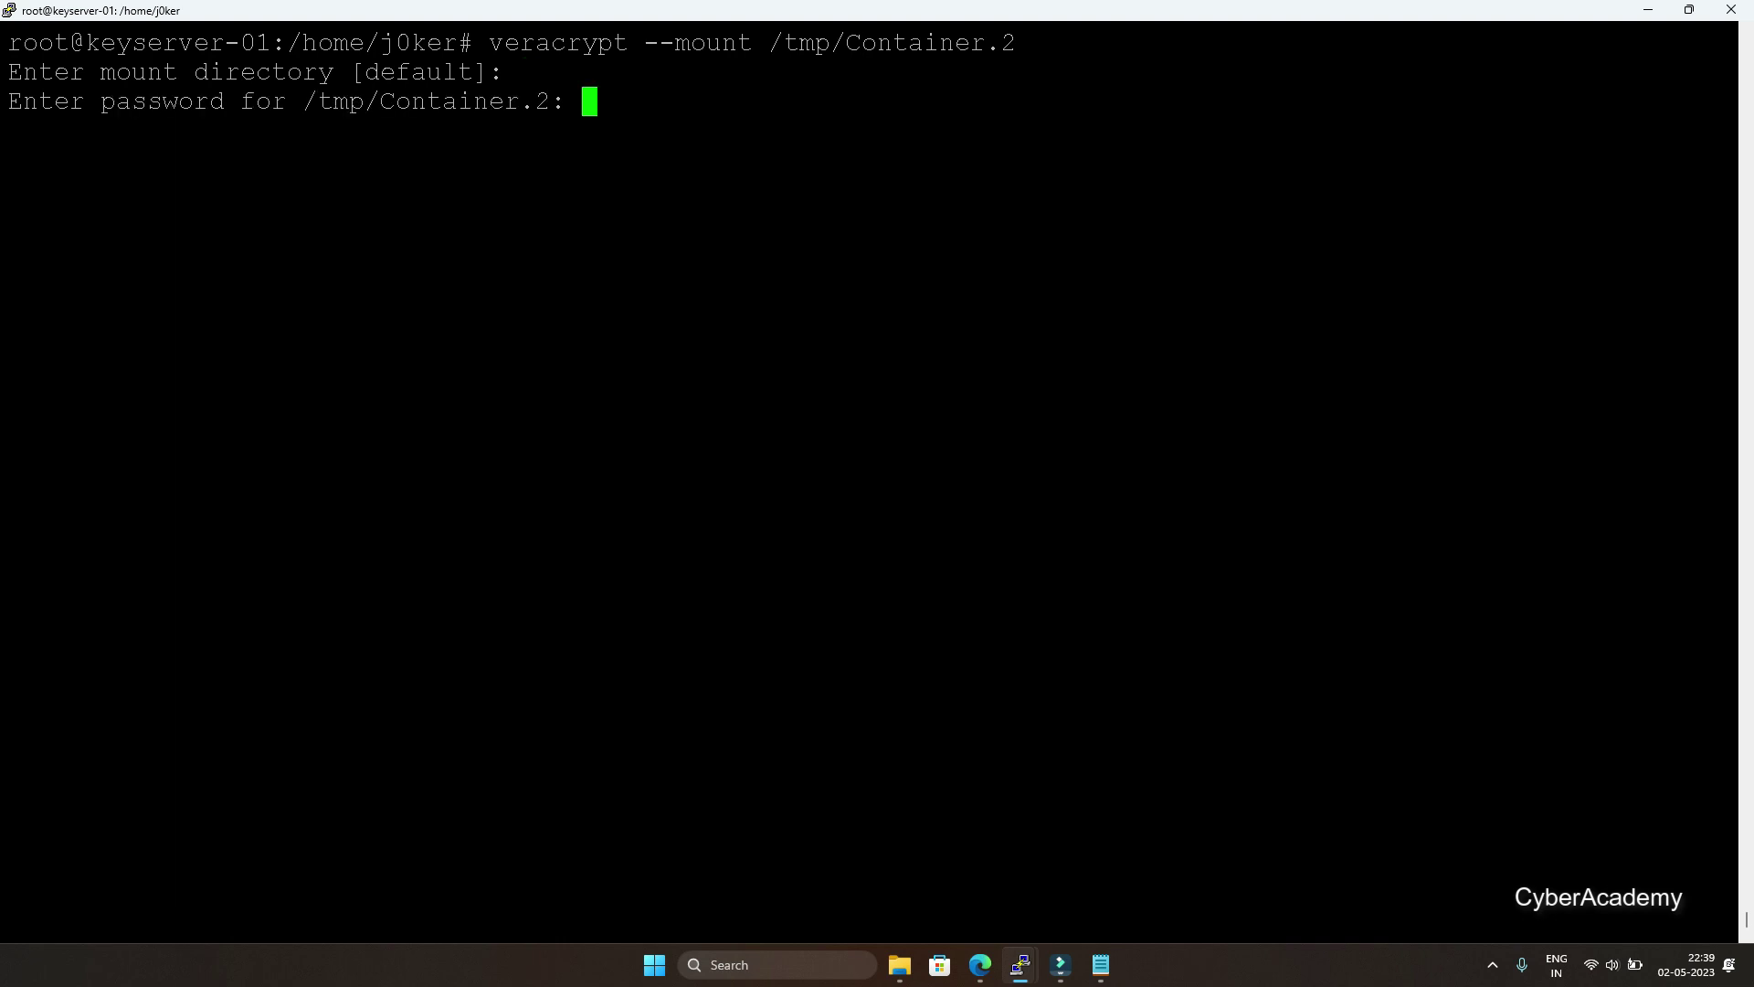
Unlock it with the password, an empty PIM, keyfile /tmp/keyfile.to.use, and no hidden-volume protection
key("Return")
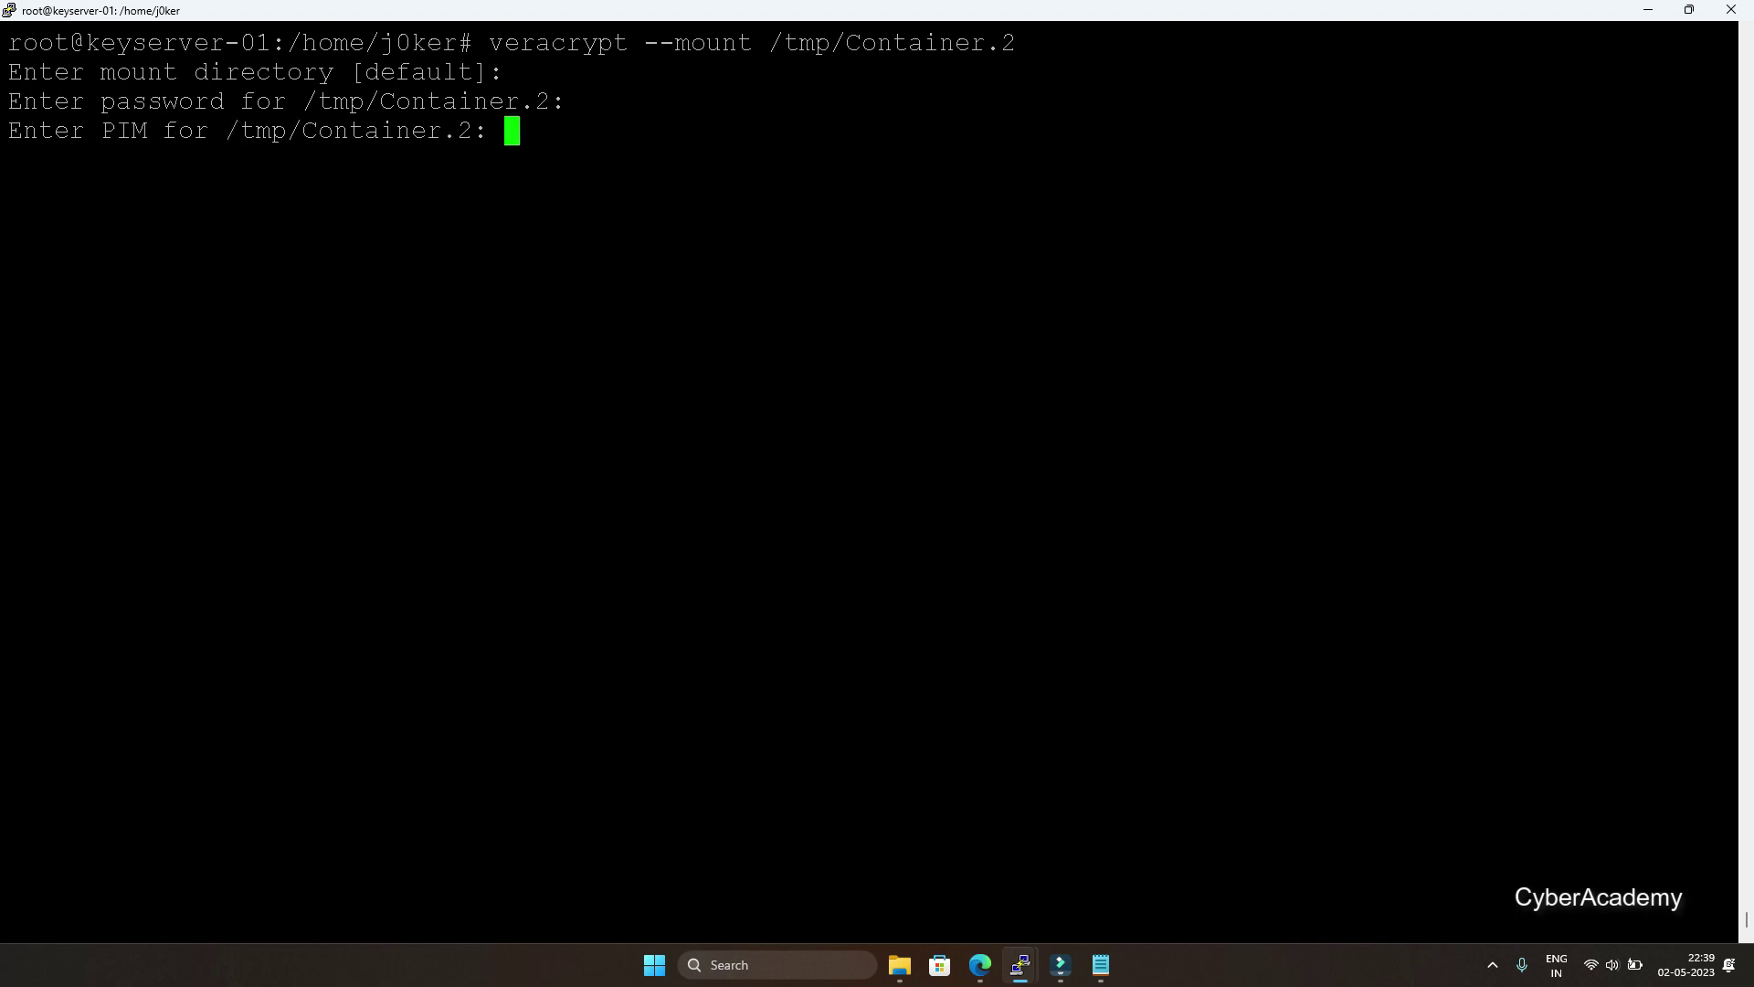
key("Return")
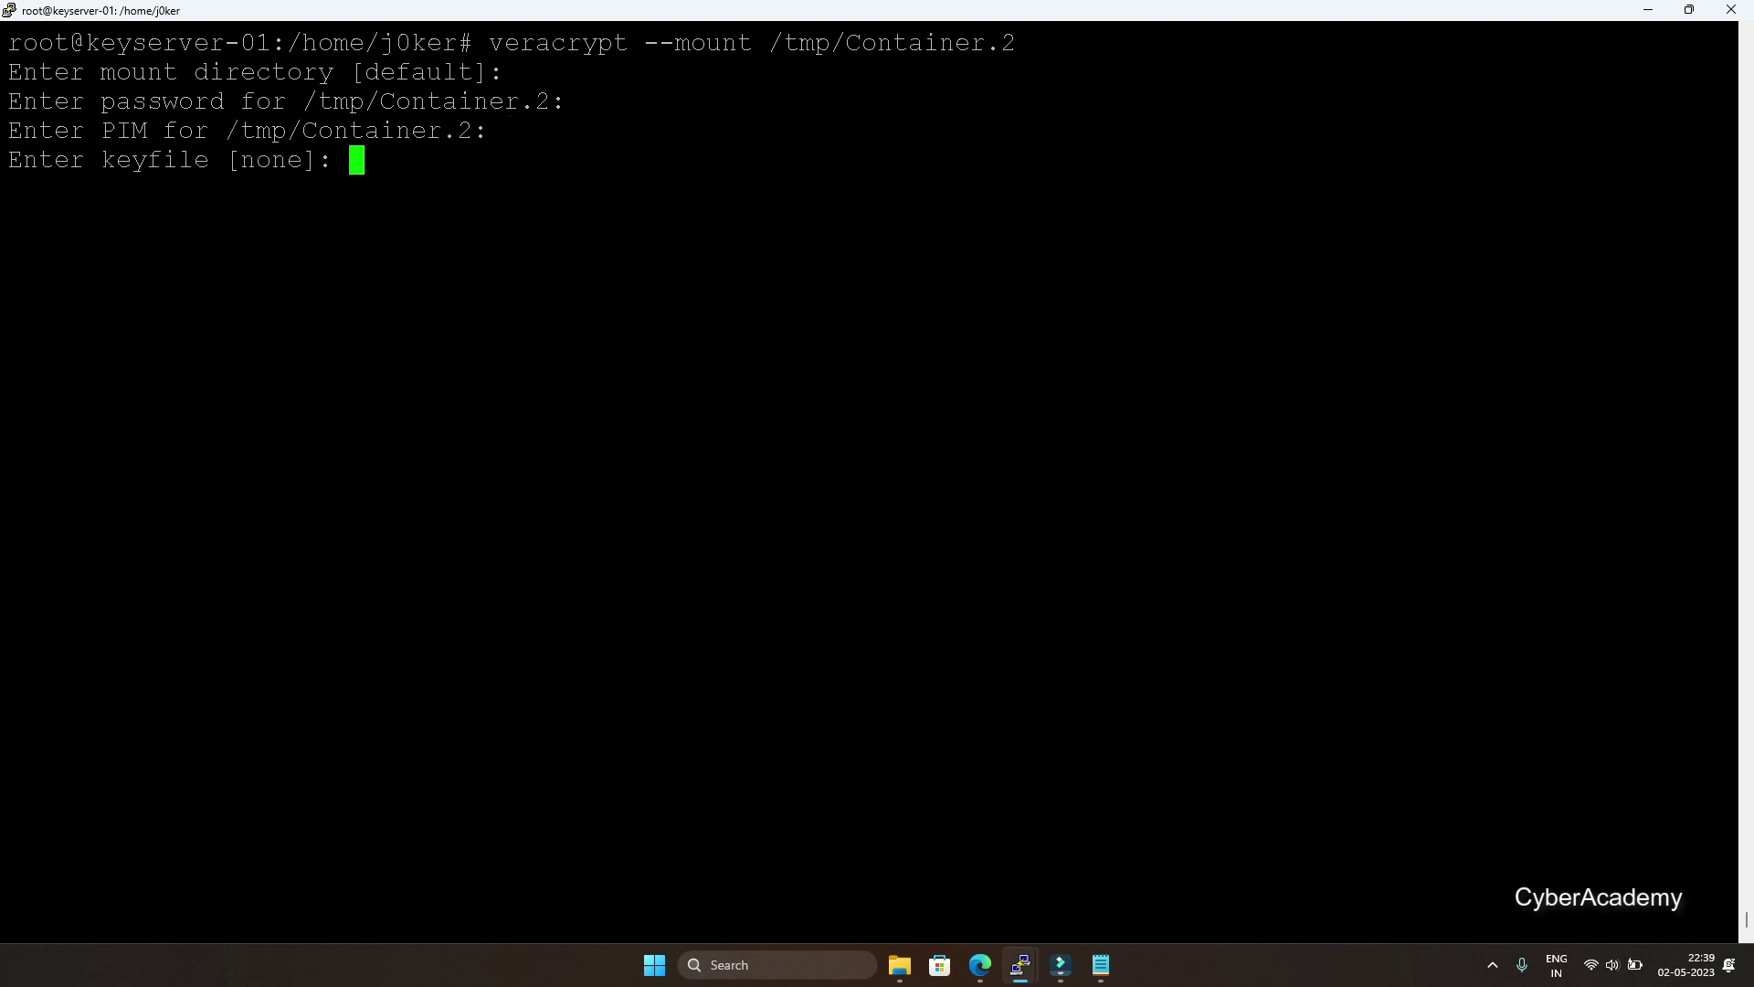
type("/tmp/key")
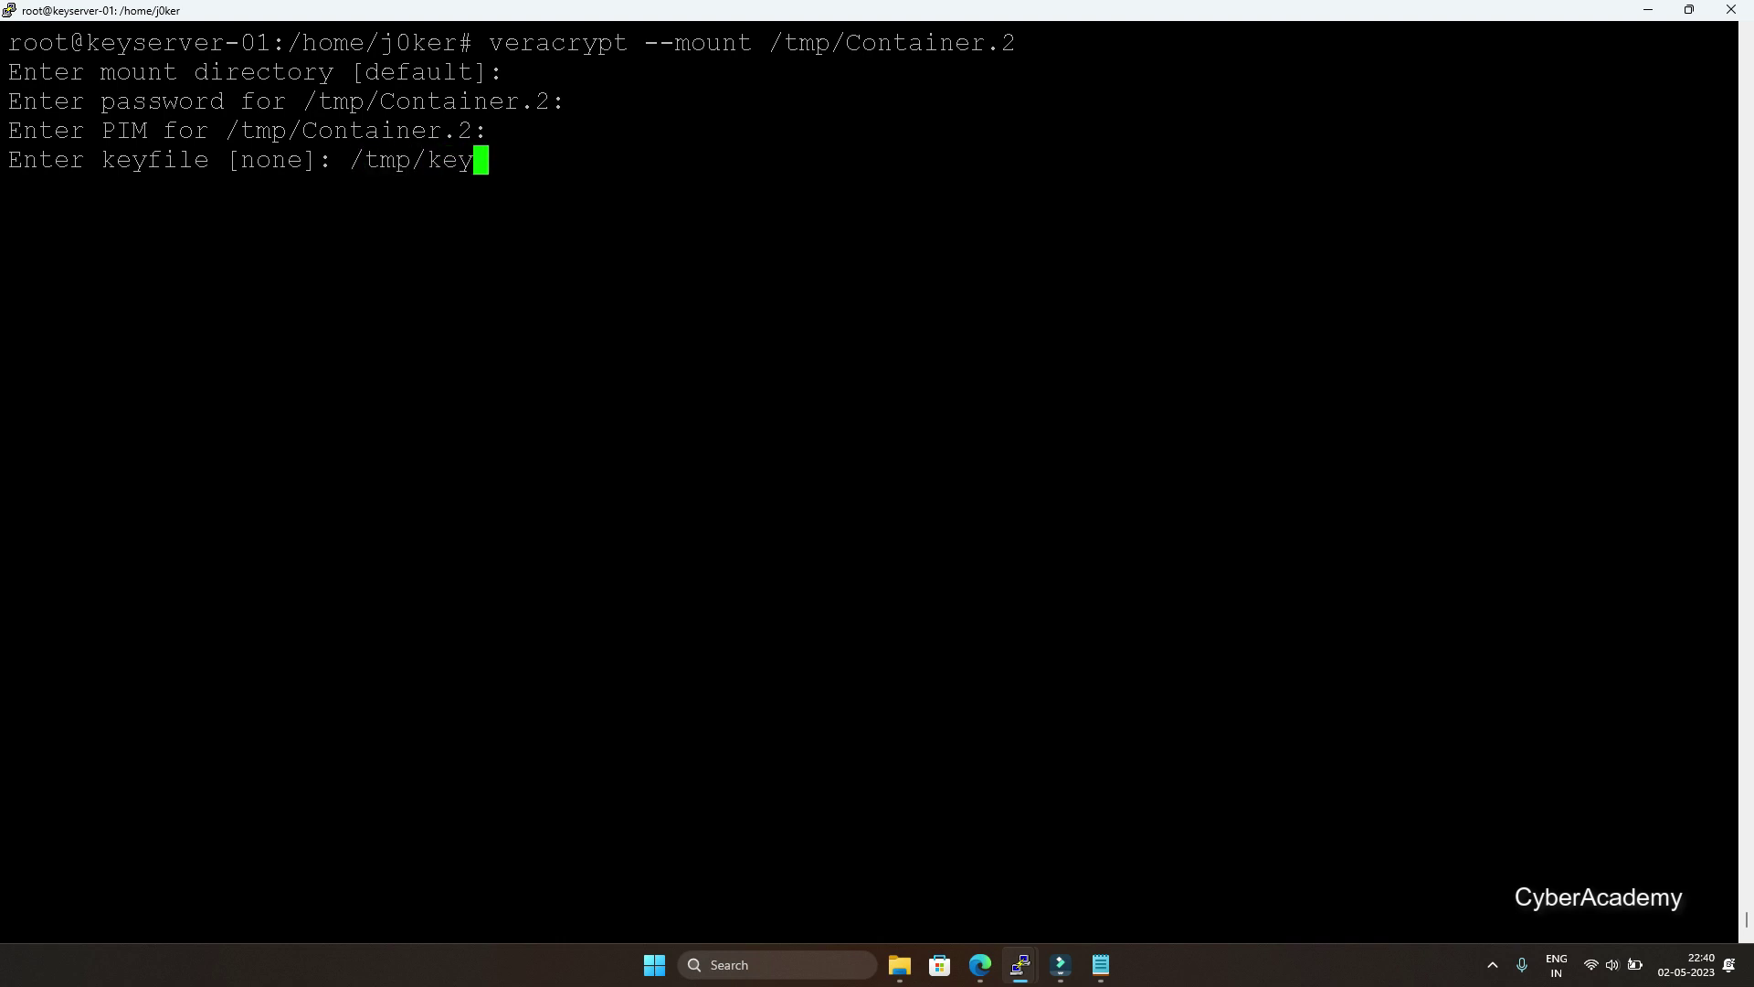
type("file.to.use")
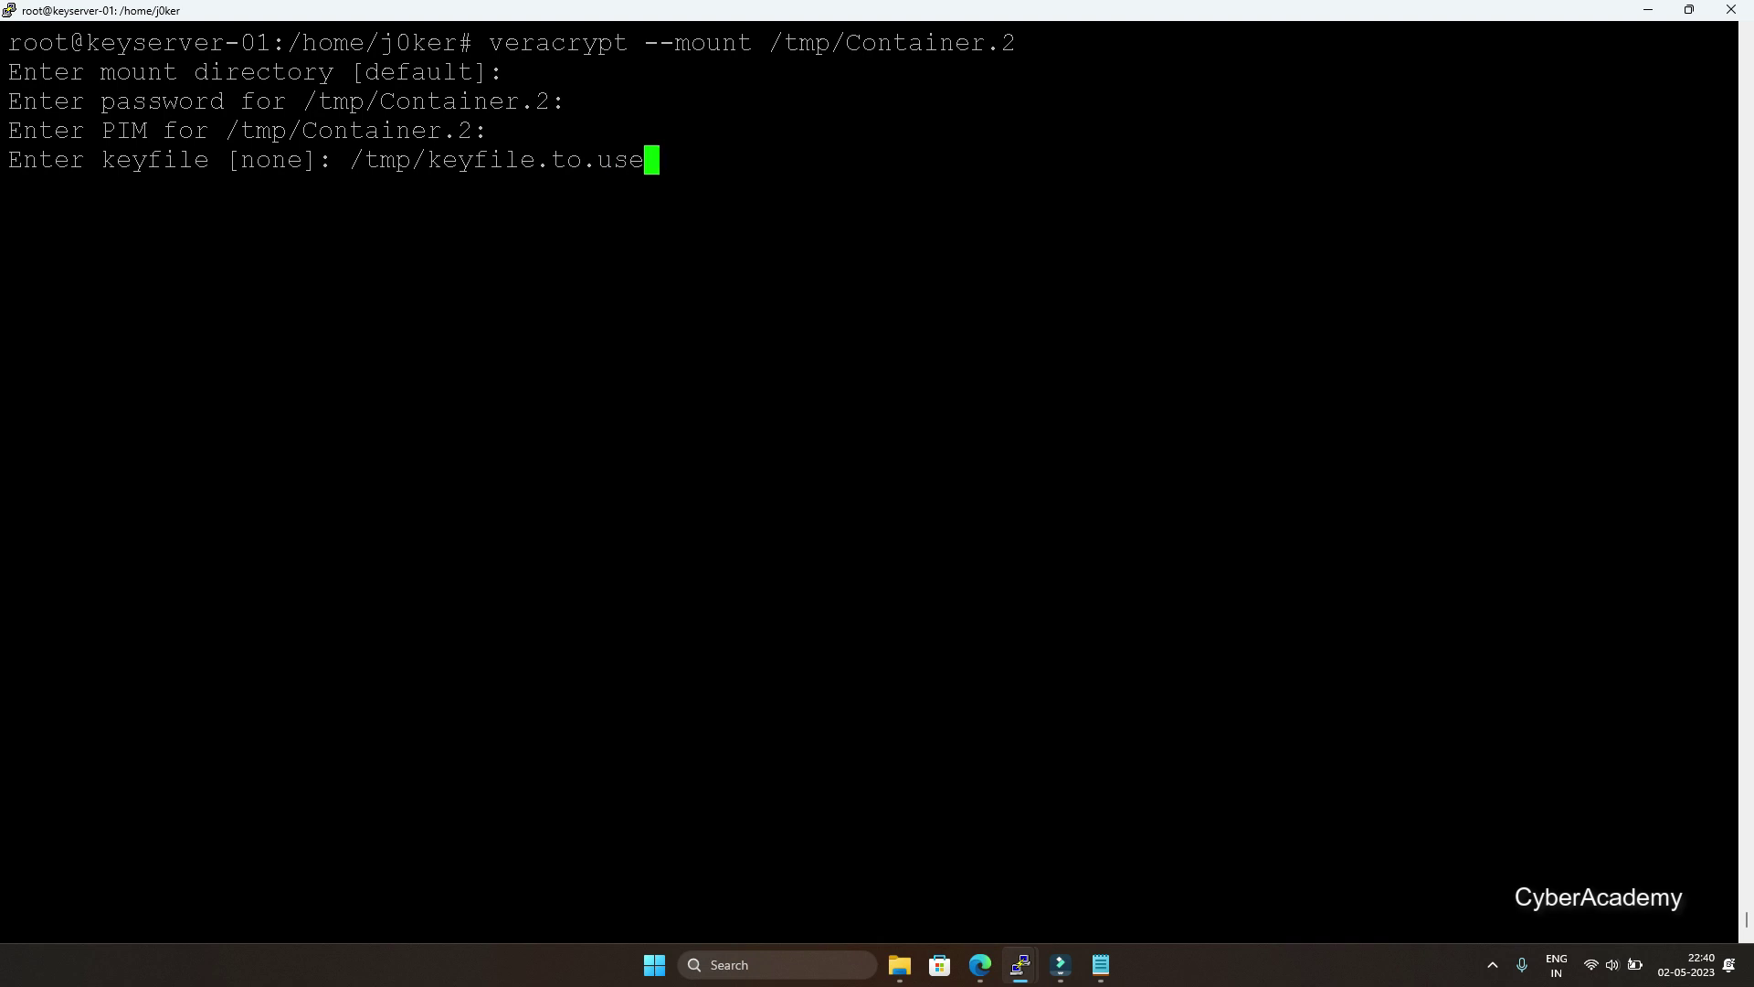
key("Return")
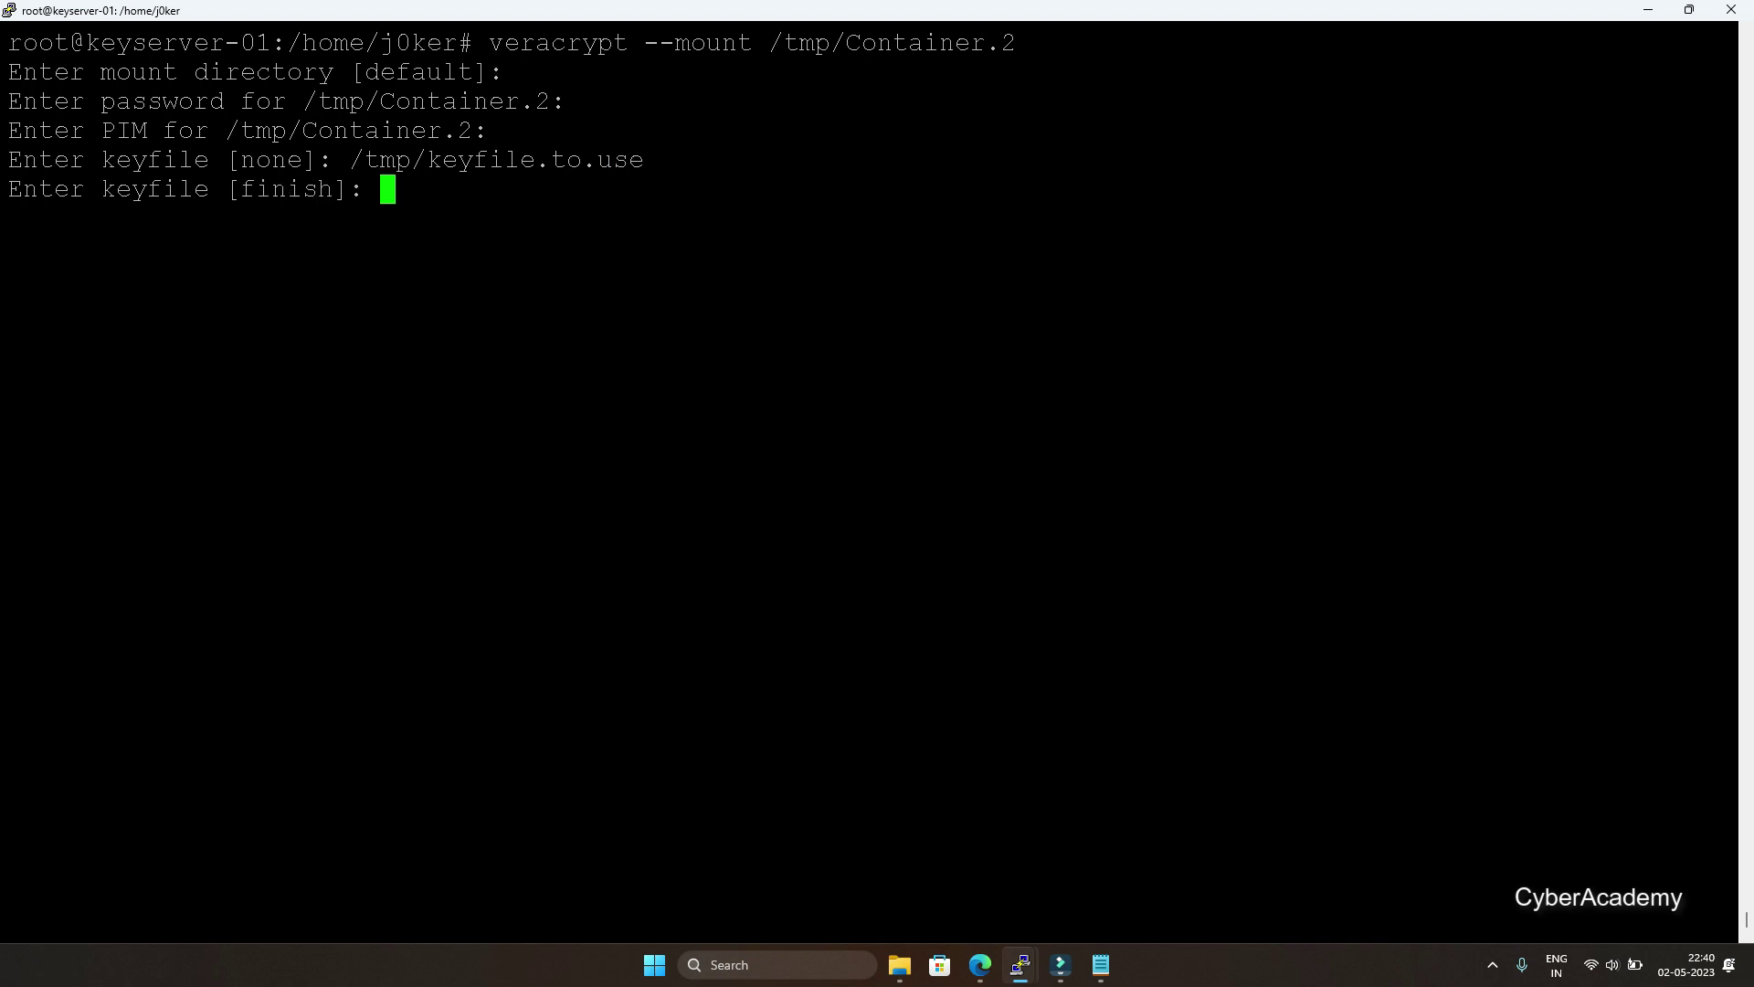
key("Return")
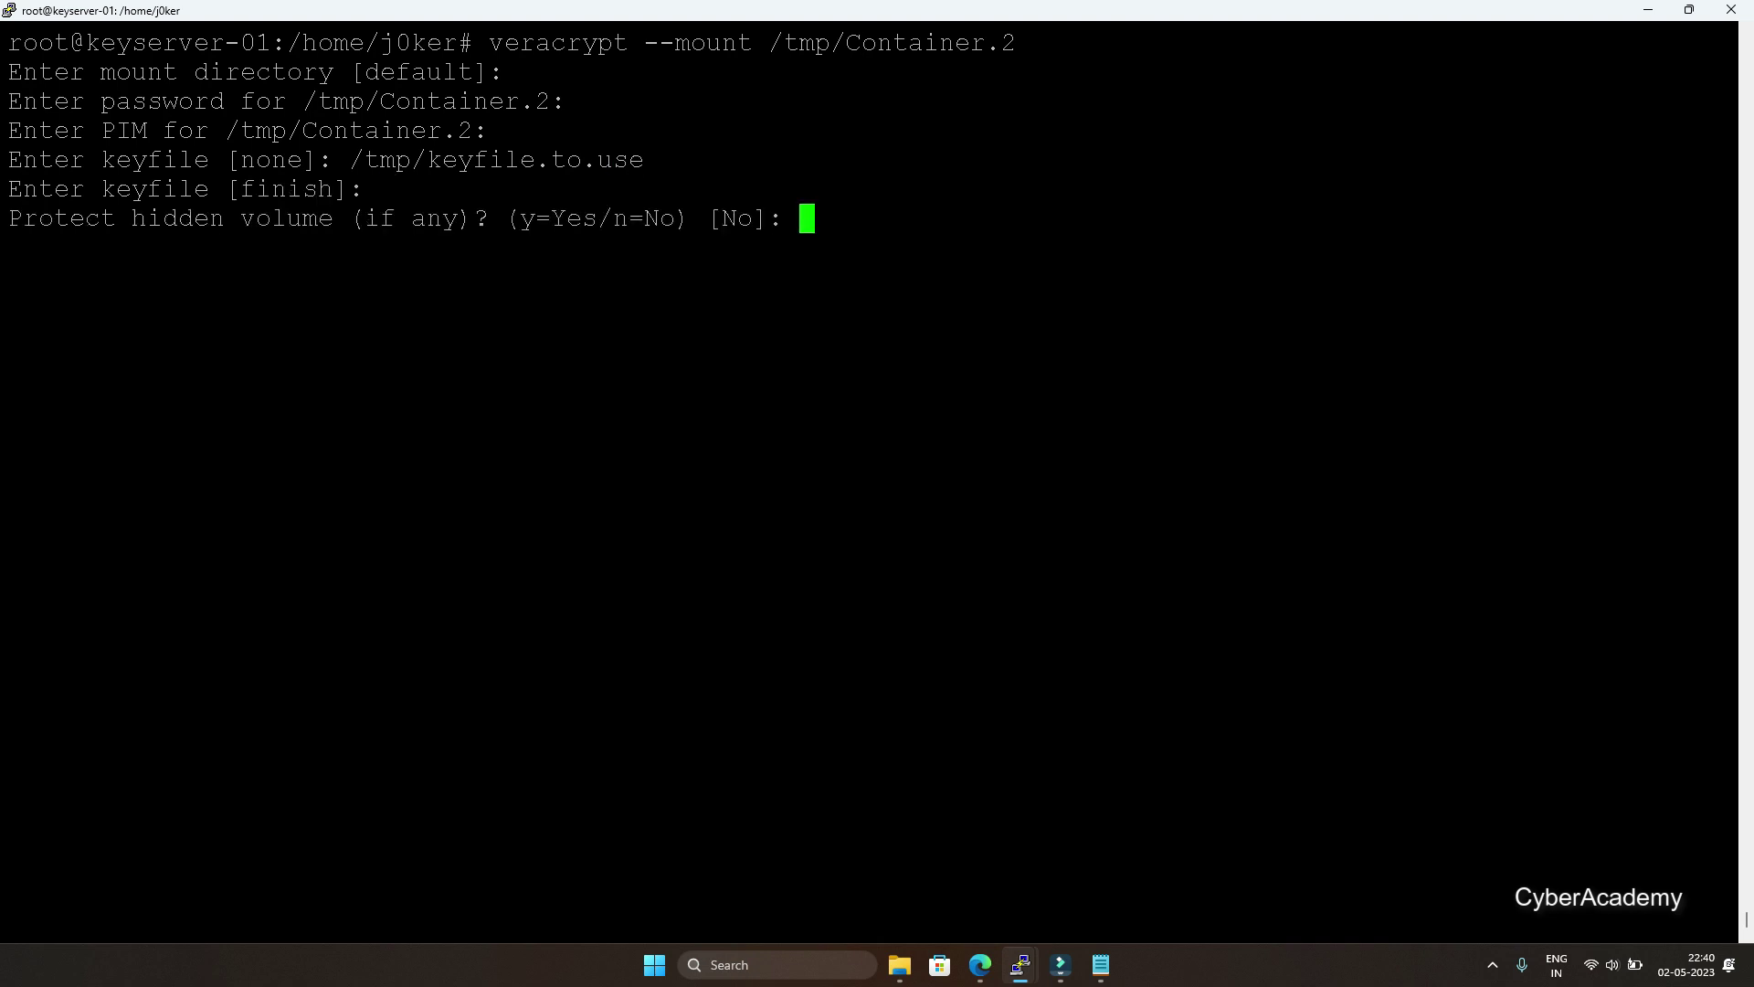
key("Return")
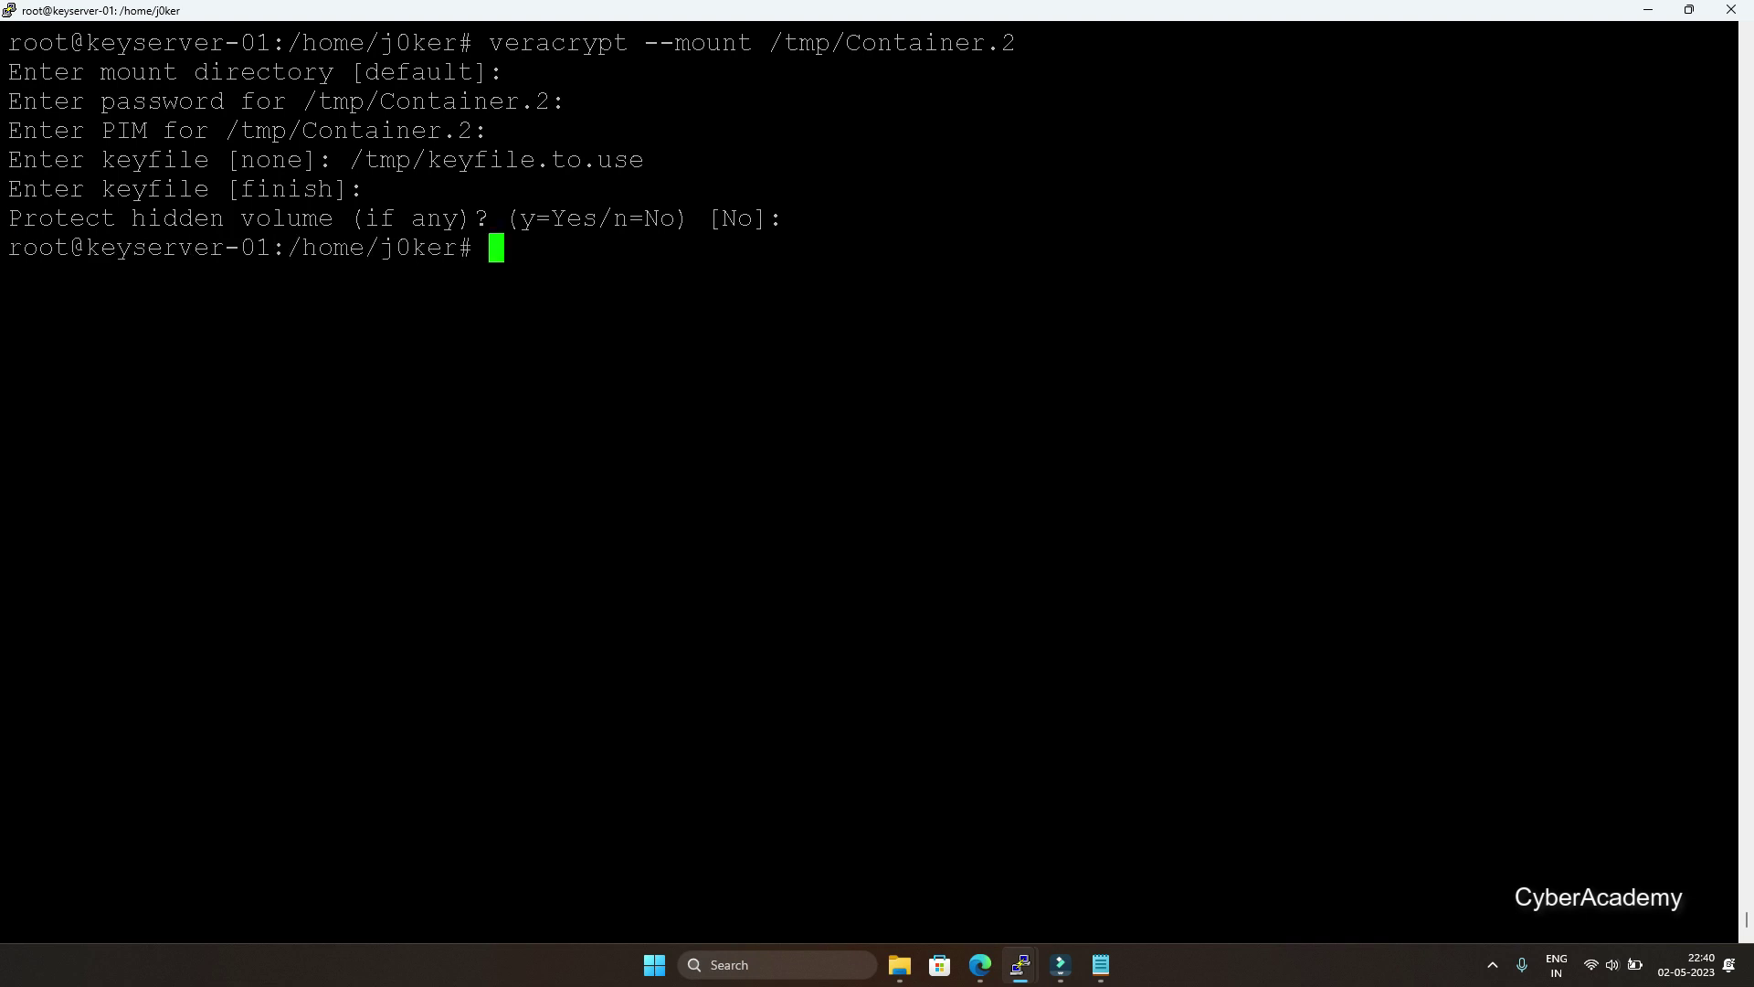
key("Return")
key("Return")
key("Return")
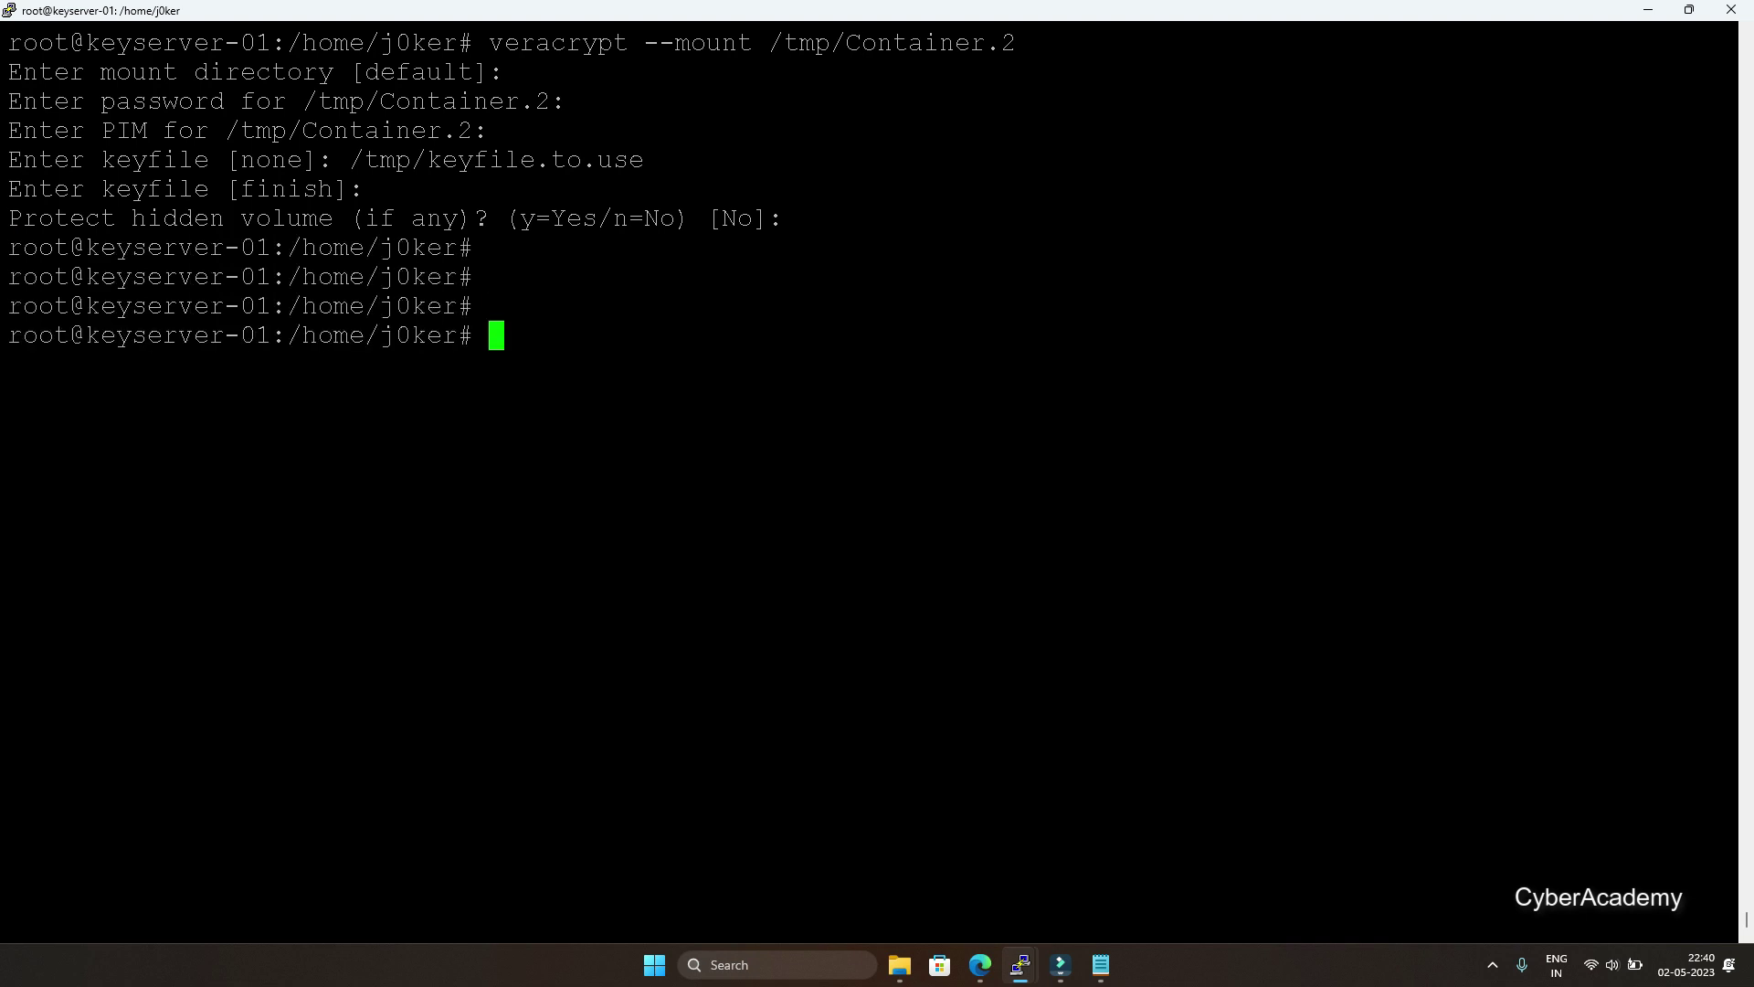
List mounted VeraCrypt volumes, confirming /tmp/Container.2 is mounted at /media/veracrypt1
type("veracry")
key("Tab")
key("BackSpace")
key("BackSpace")
key("BackSpace")
key("BackSpace")
type("ypt --list")
key("Return")
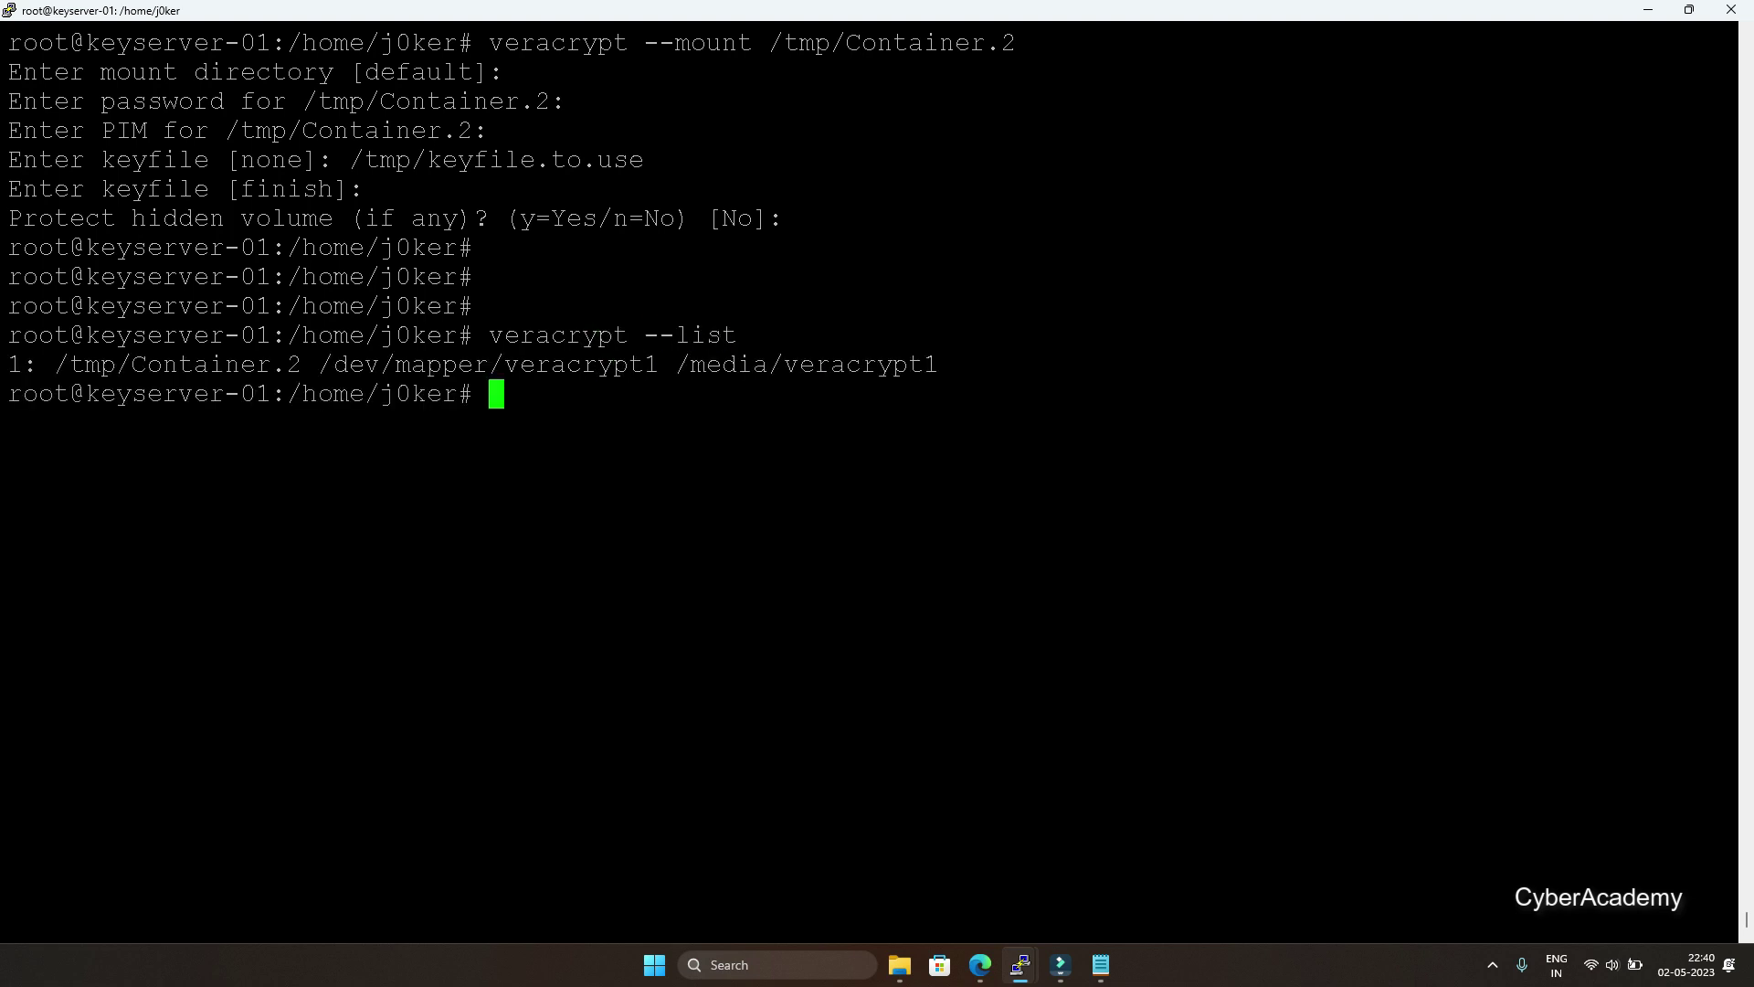
left_click_drag(13, 364, 30, 363)
double_click(151, 366)
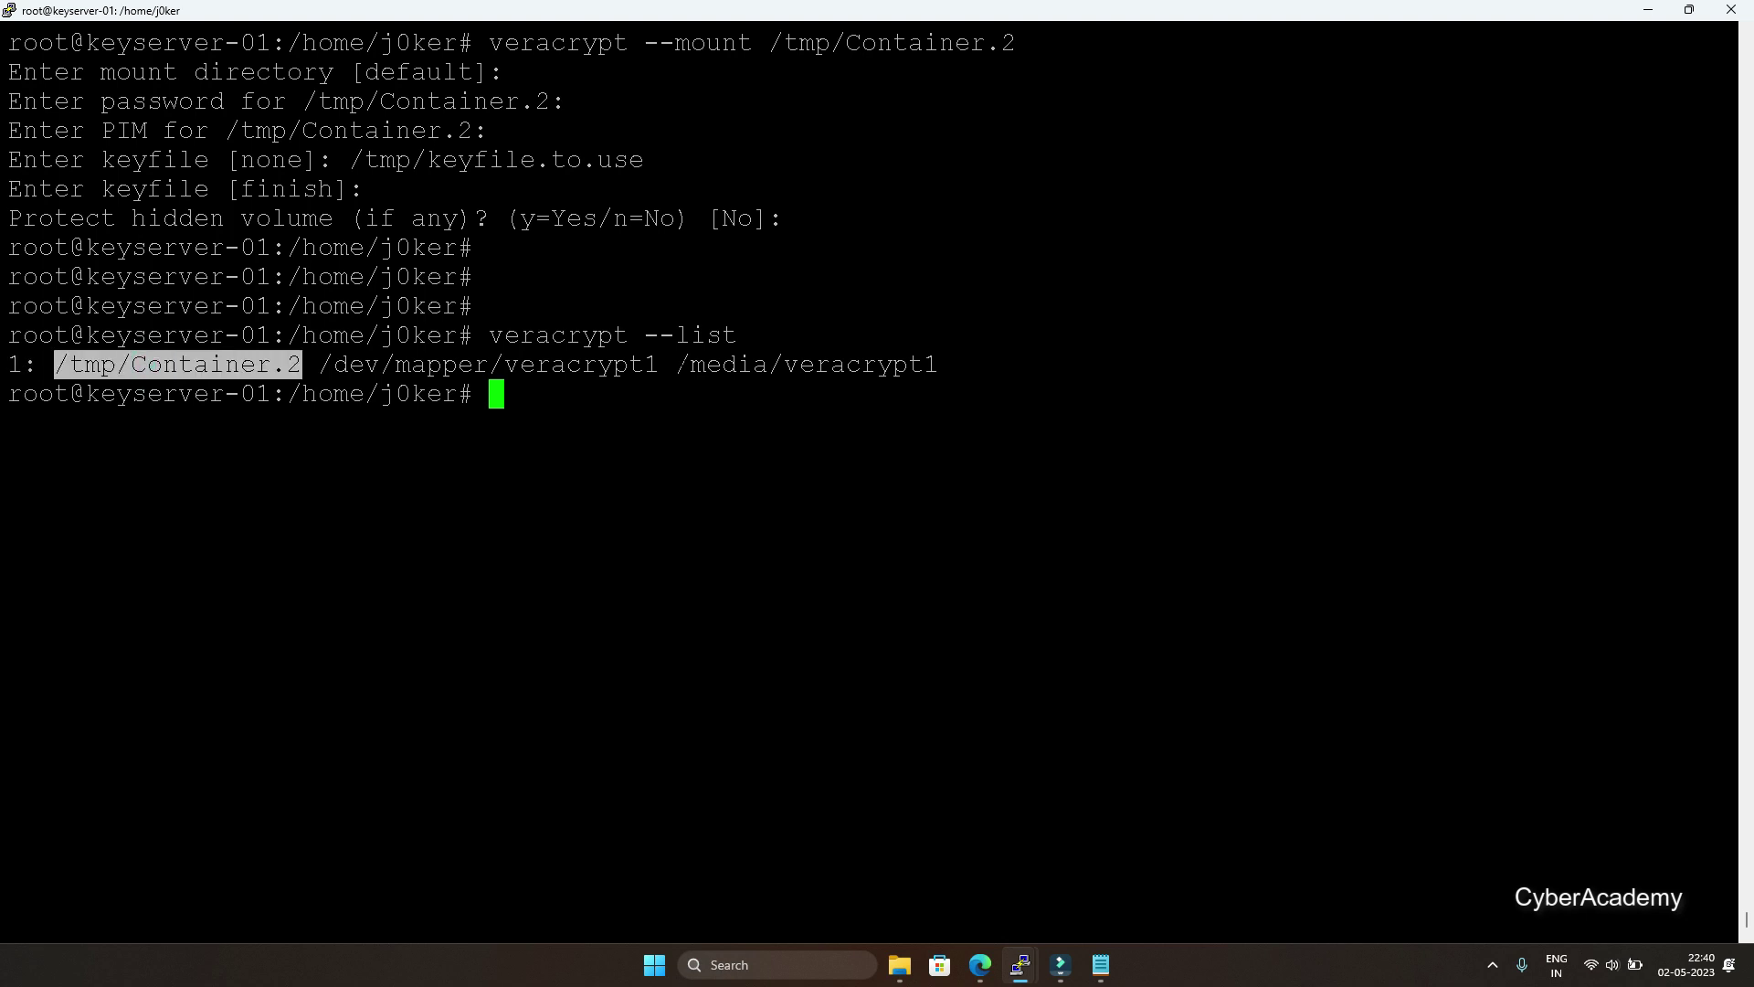
double_click(751, 365)
key("ctrl+c")
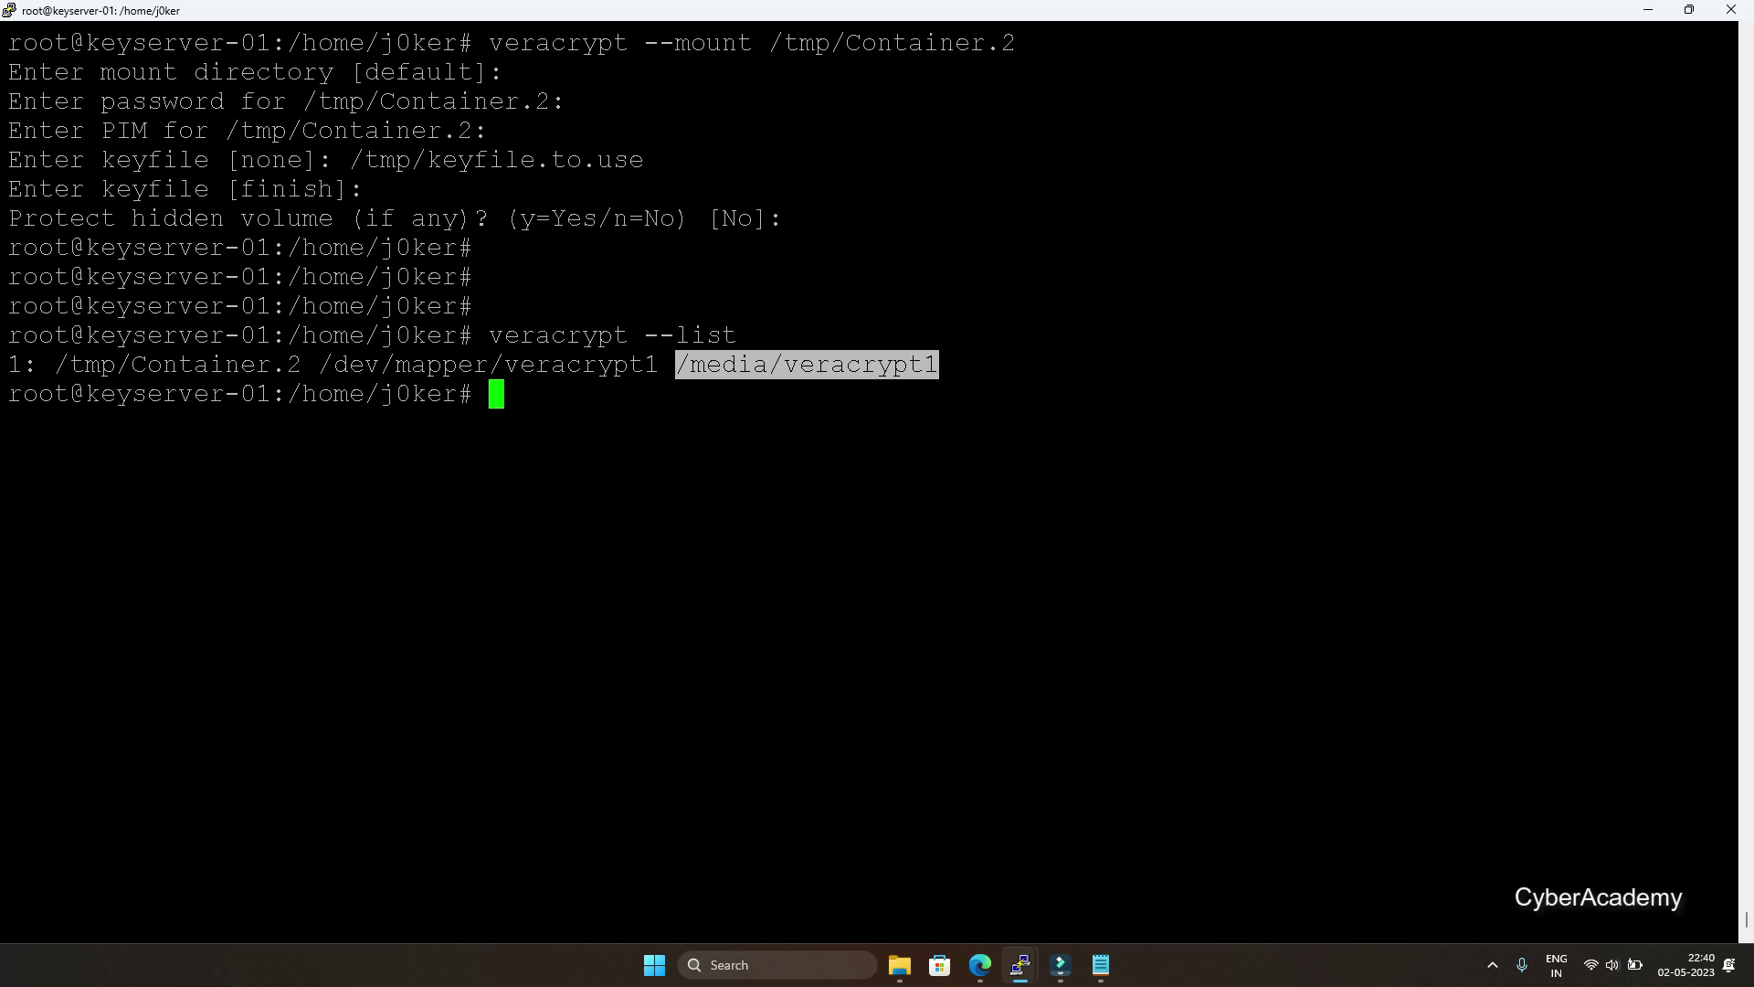
List /media/veracrypt1 with ls -lrth, showing only lost+found
type("ls -lrth")
right_click(821, 372)
key("Return")
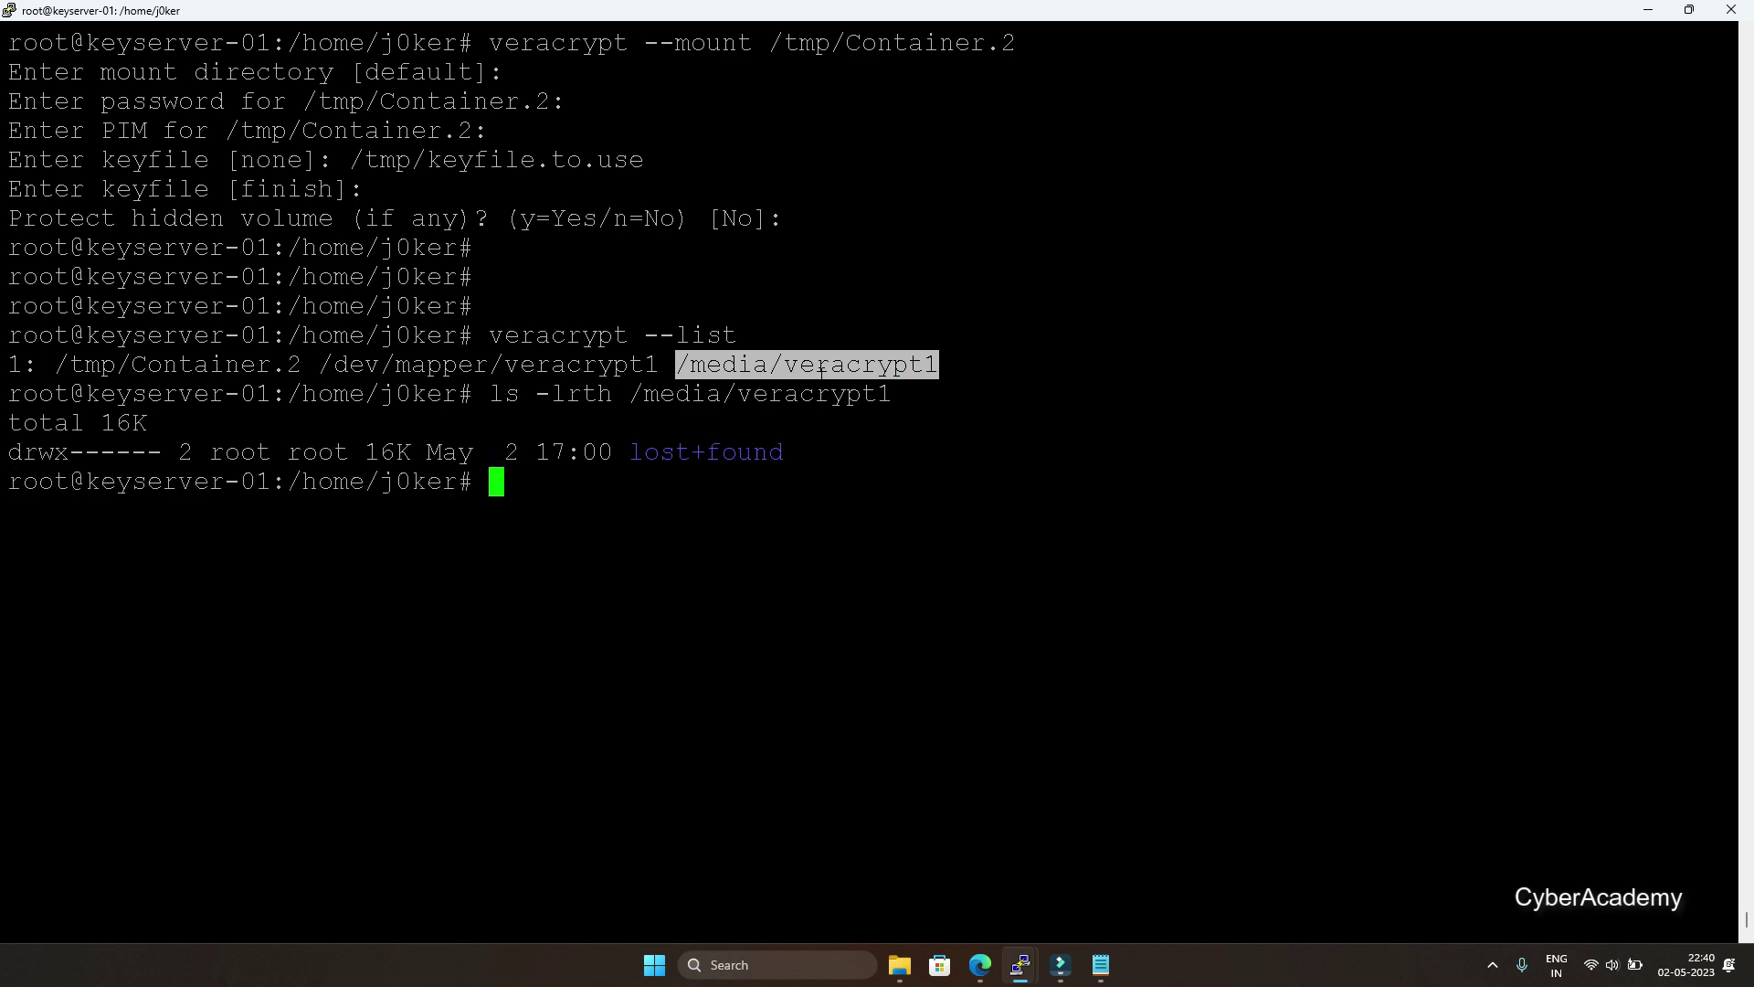
Check df -h shows /dev/mapper/veracrypt1 mounted on /media/veracrypt1 at 990M
type("df -h")
key("Return")
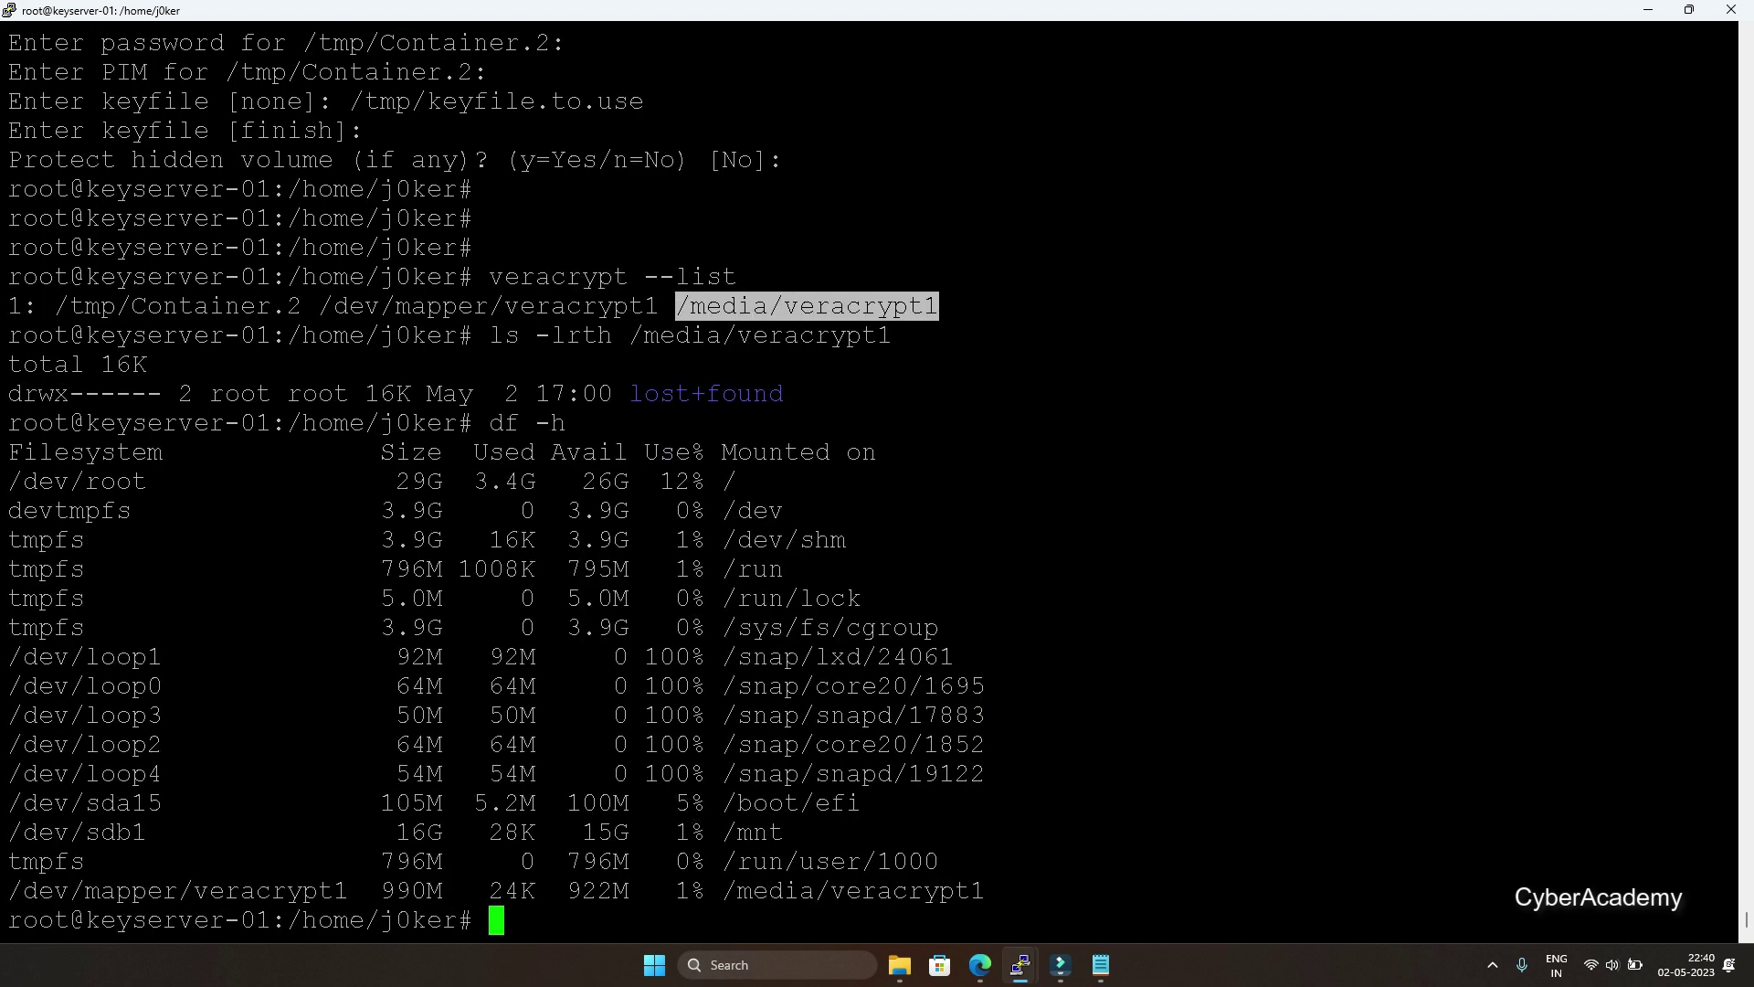
double_click(208, 893)
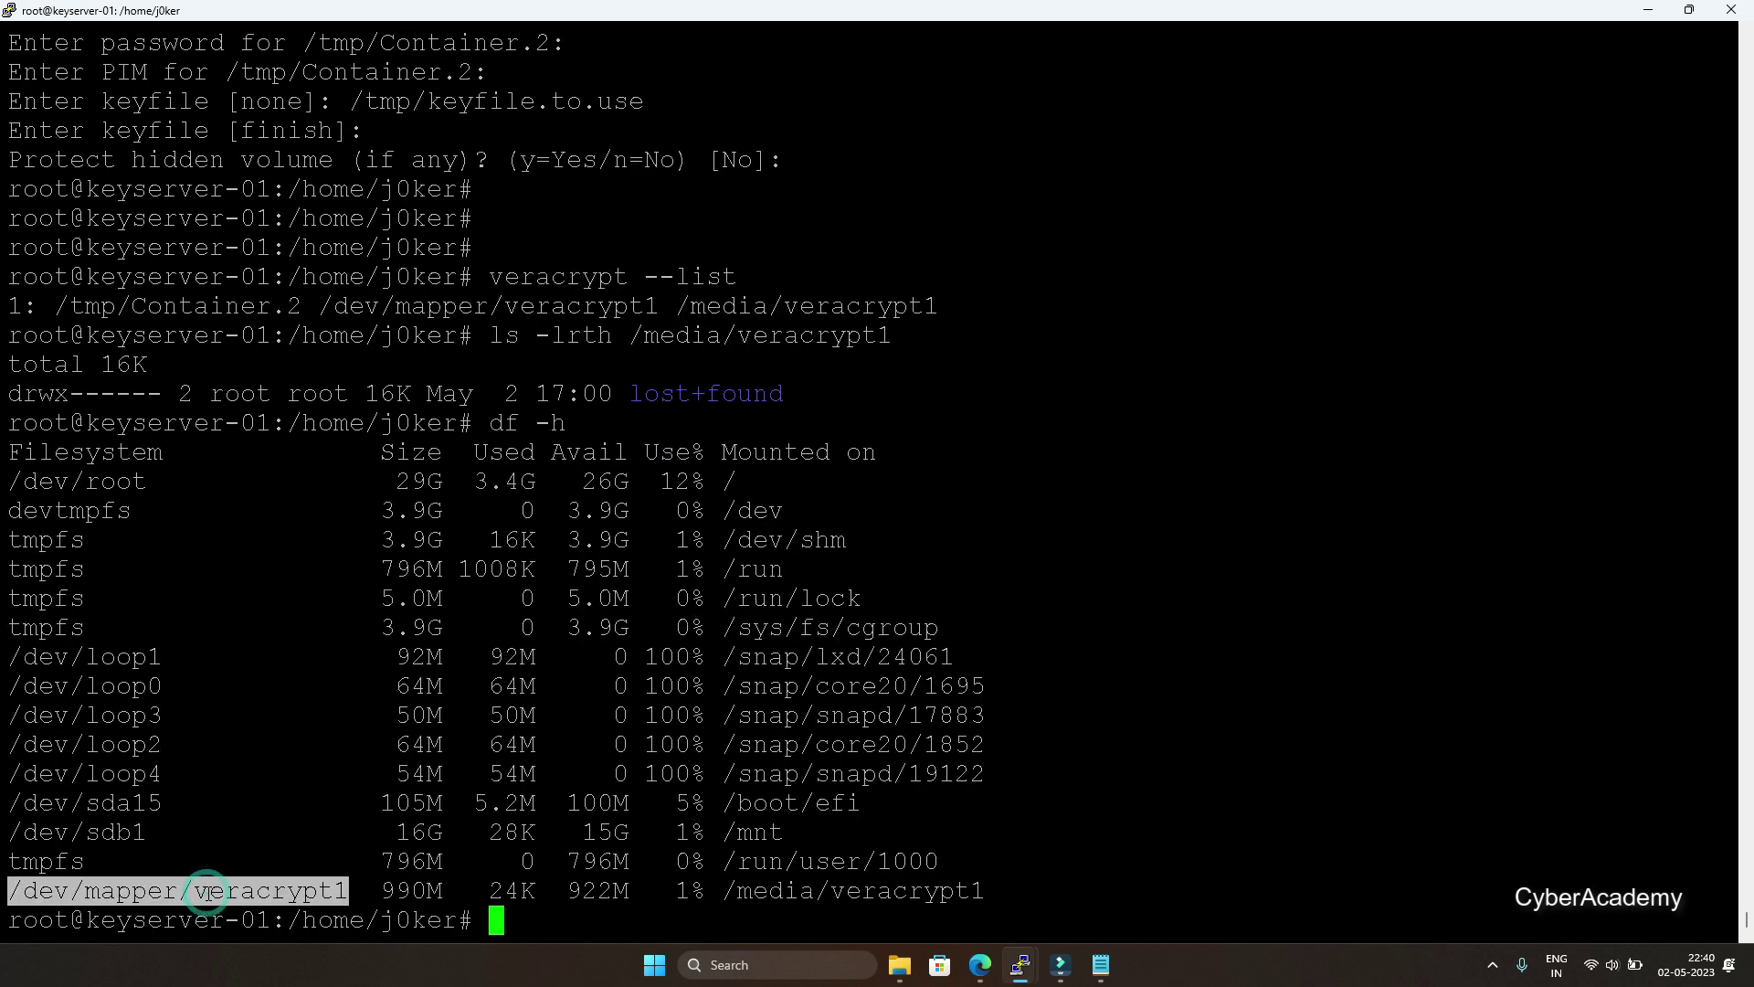
double_click(819, 890)
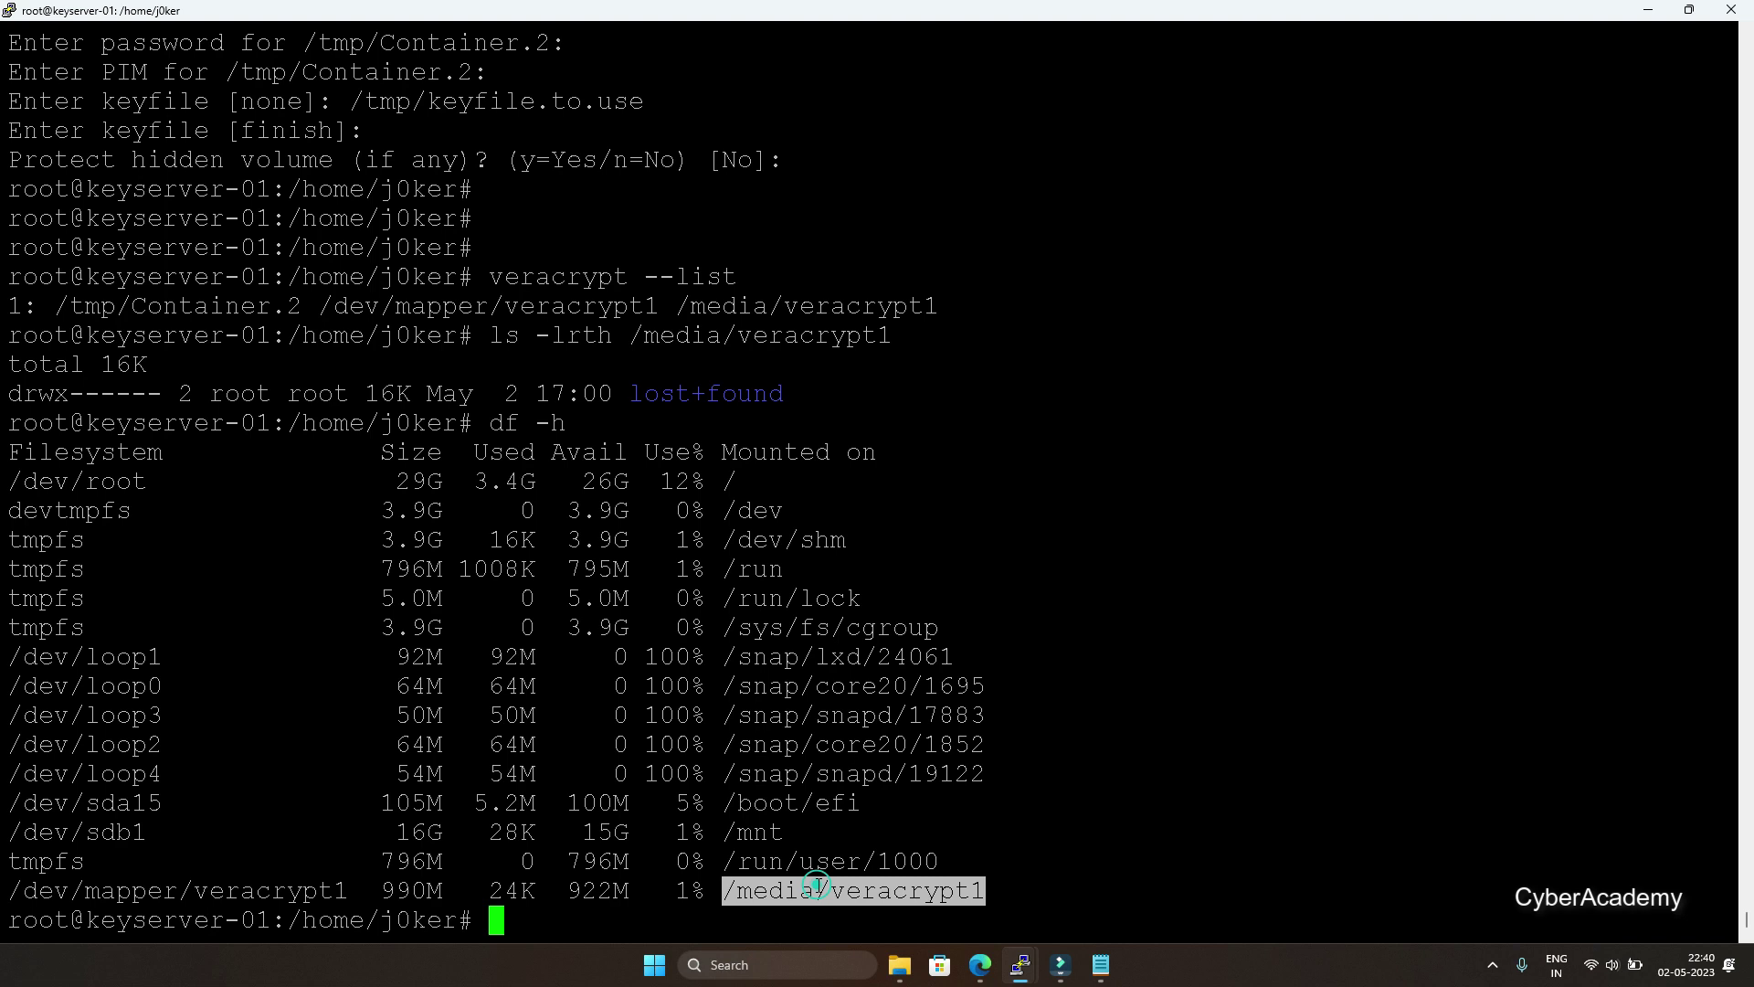
left_click(1075, 769)
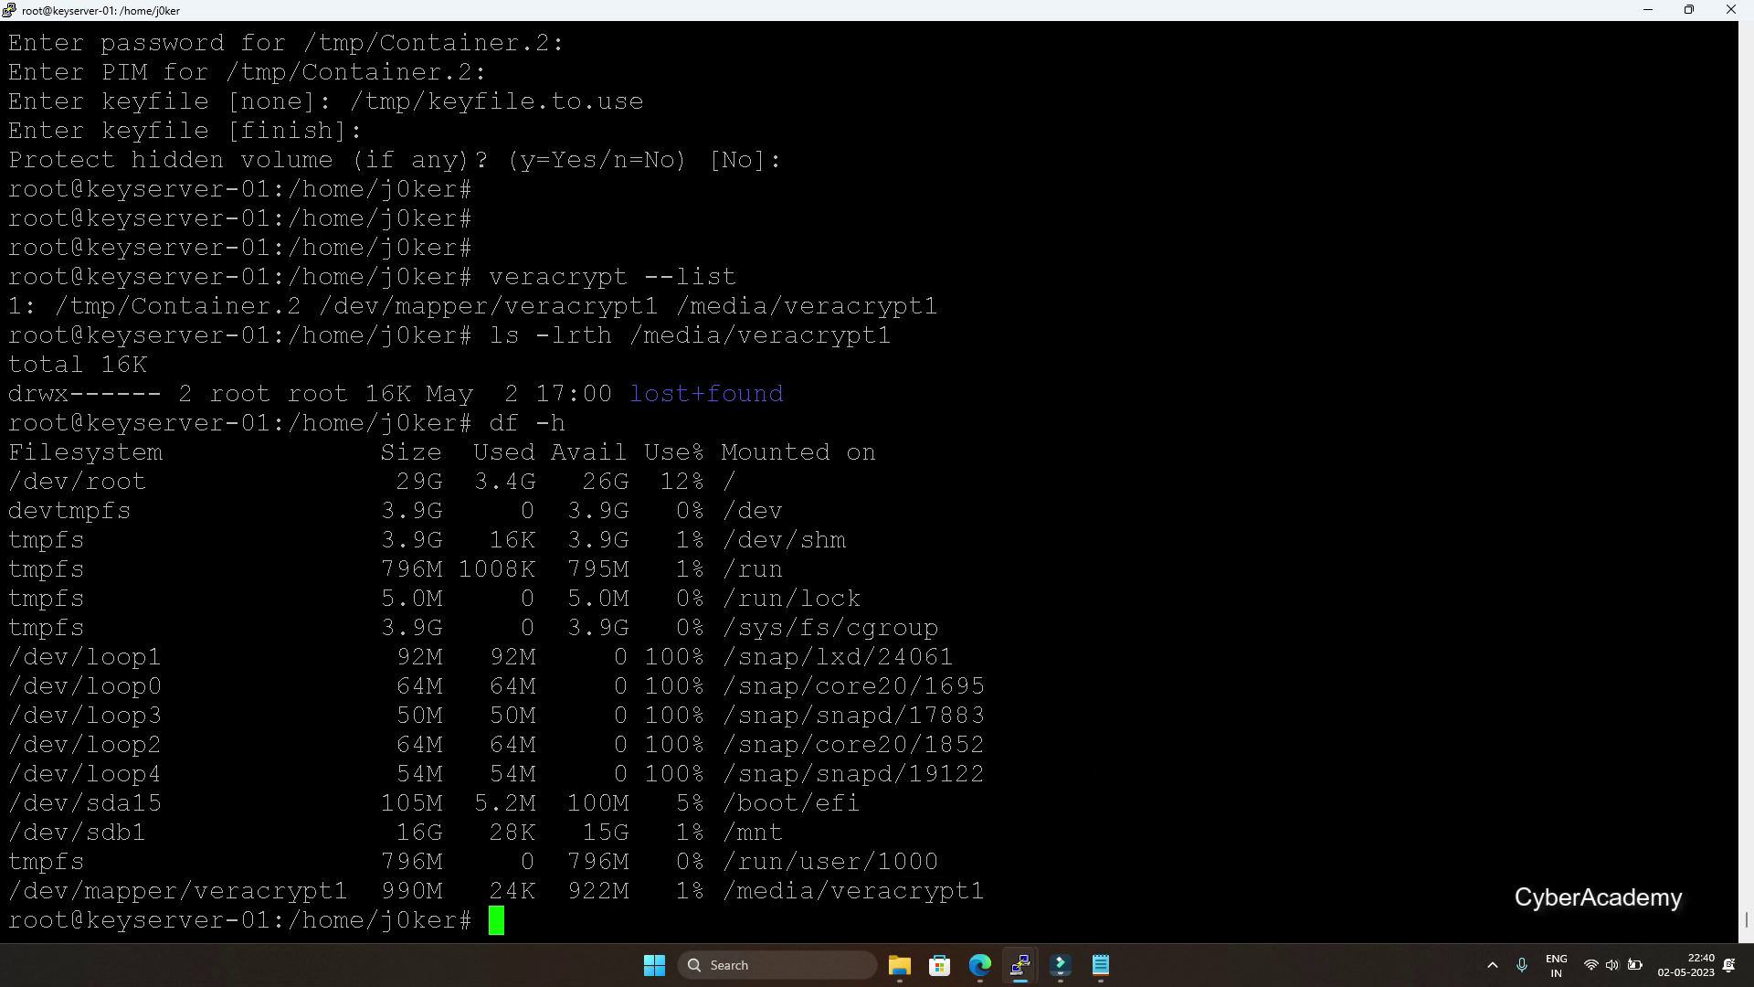
Run veracrypt -d /tmp/Container.2 to dismount the container
key("Return")
key("Return")
key("Return")
key("Return")
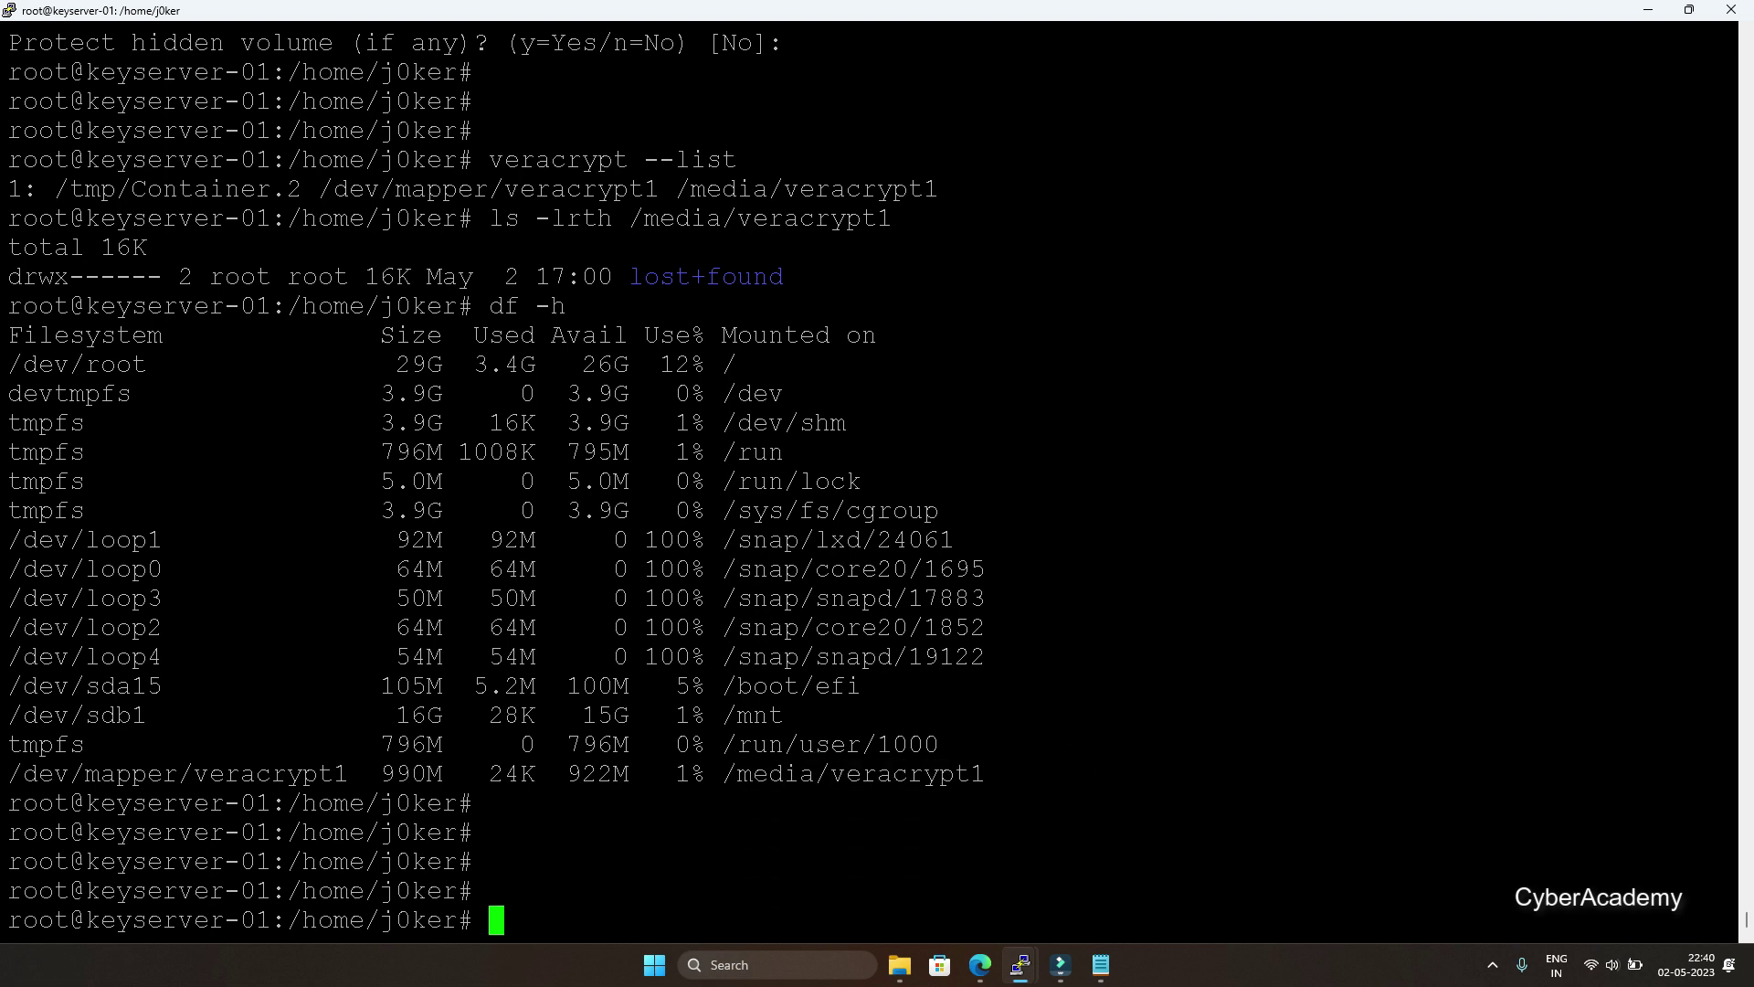
type("veracrypt ")
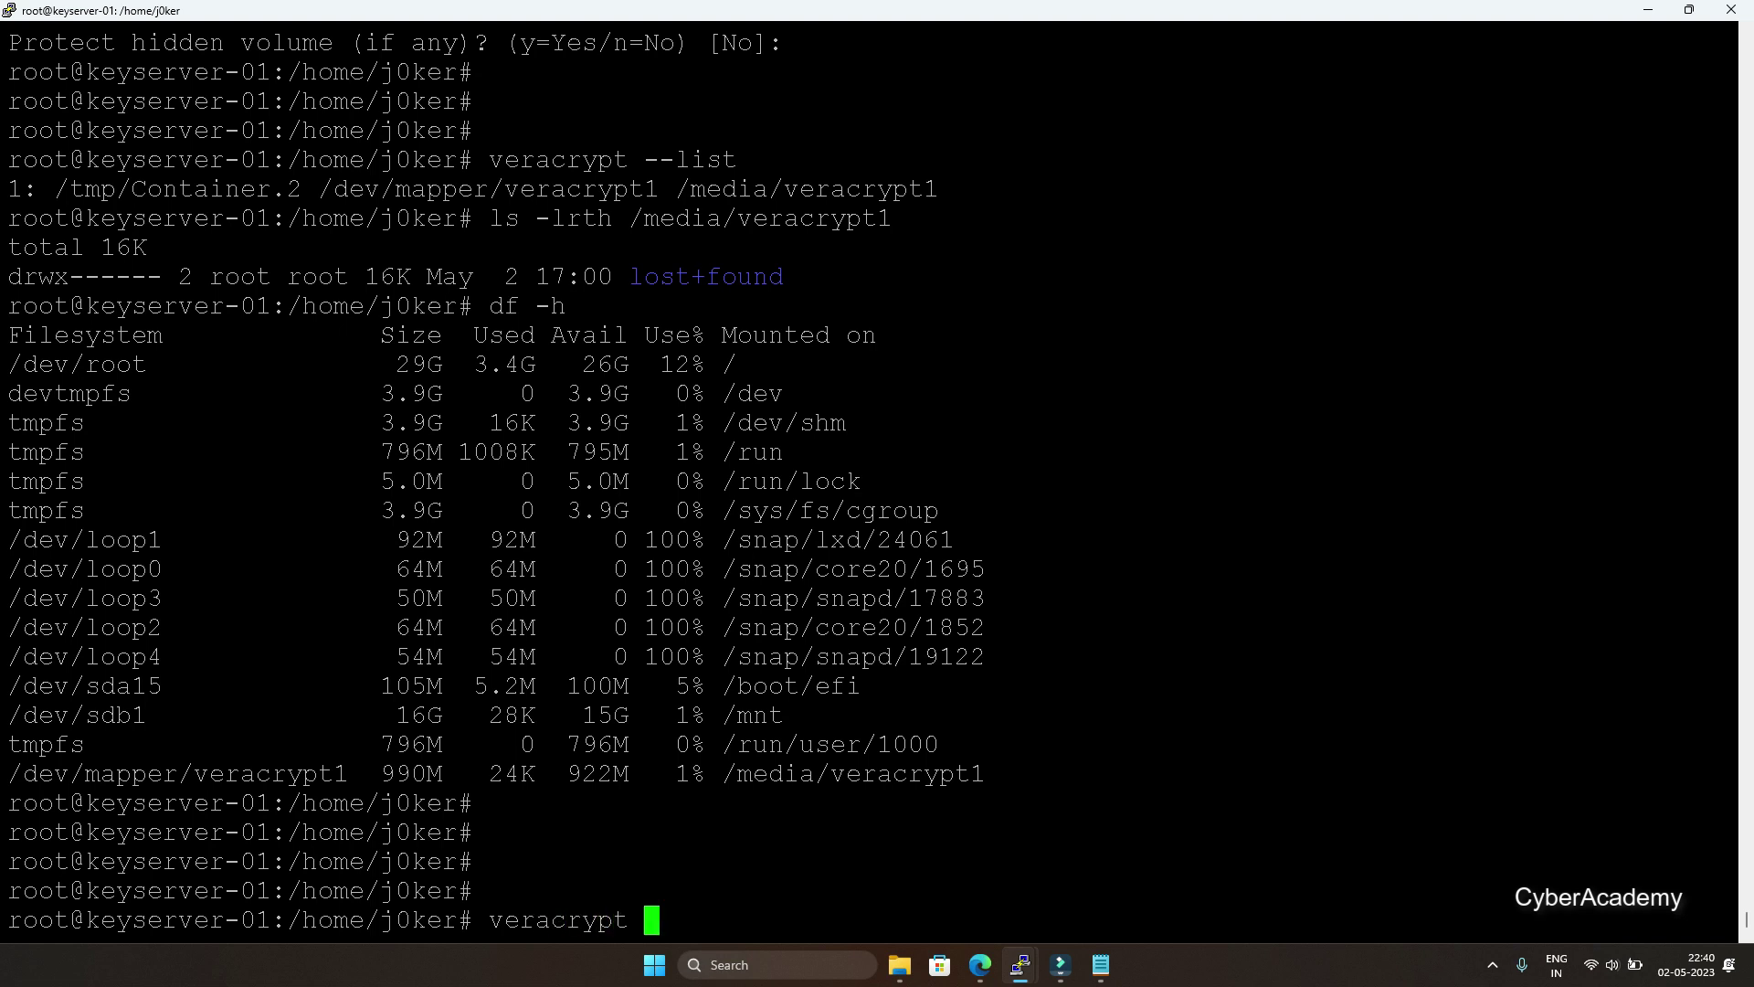
type("-d /t")
key("Tab")
type("Co")
key("Tab")
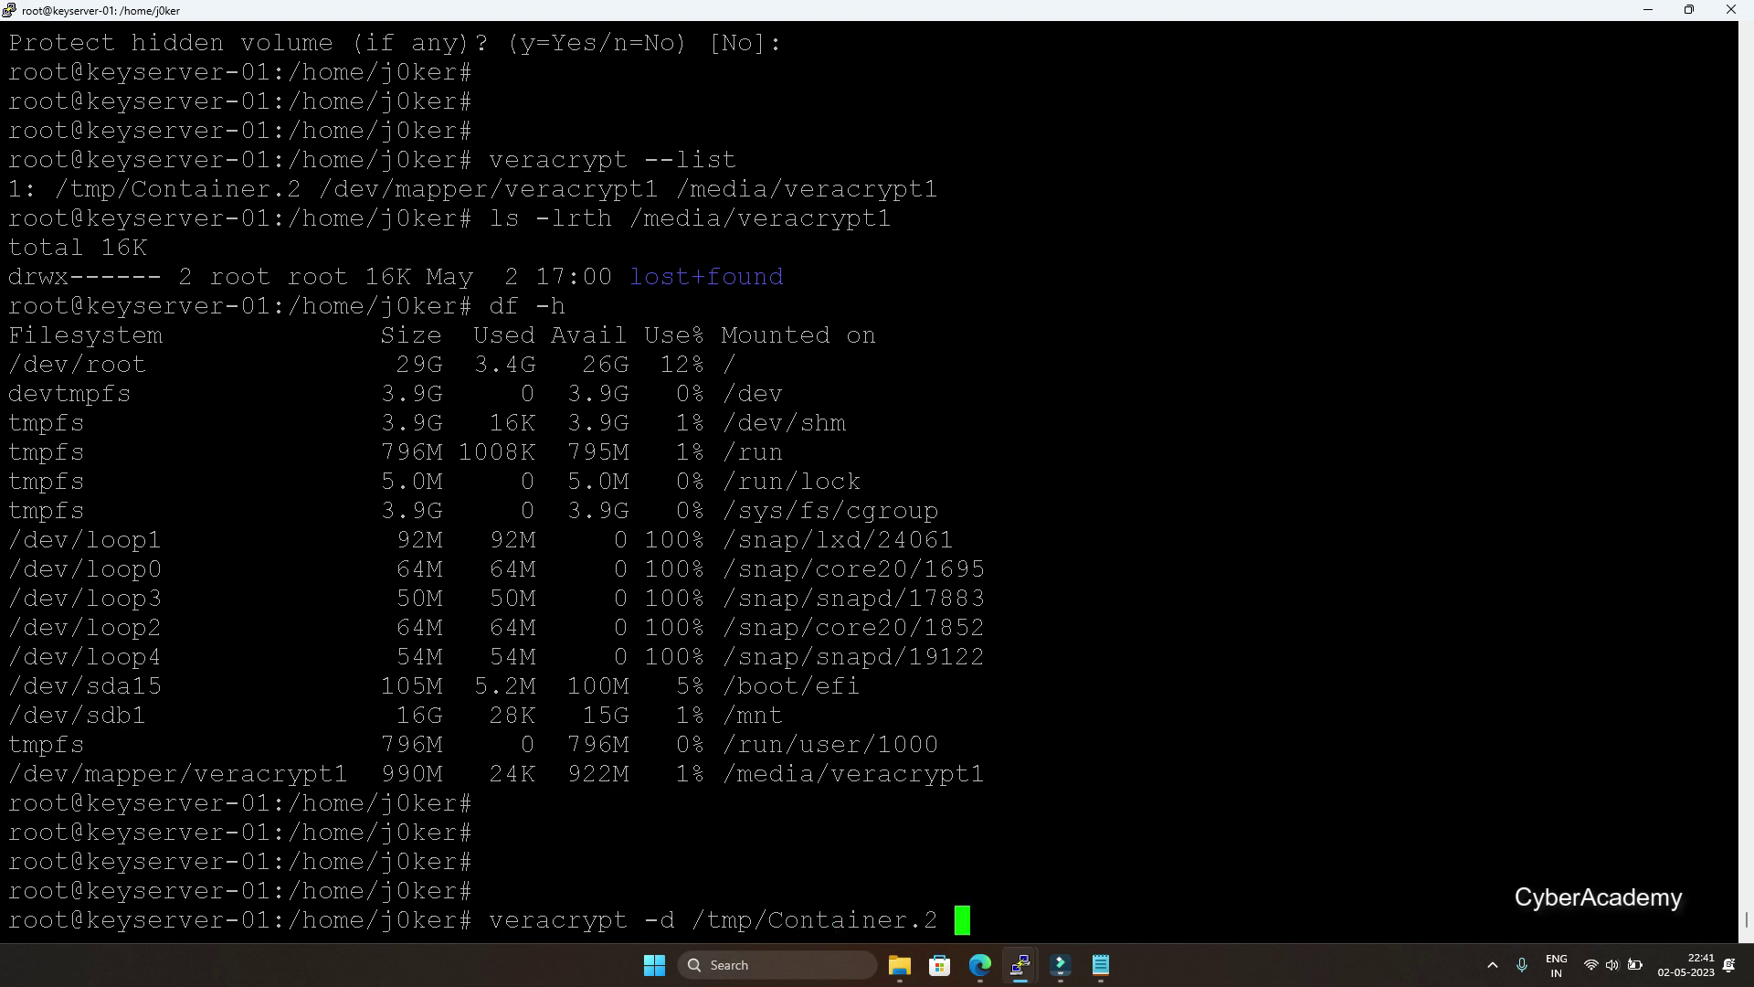
key("Return")
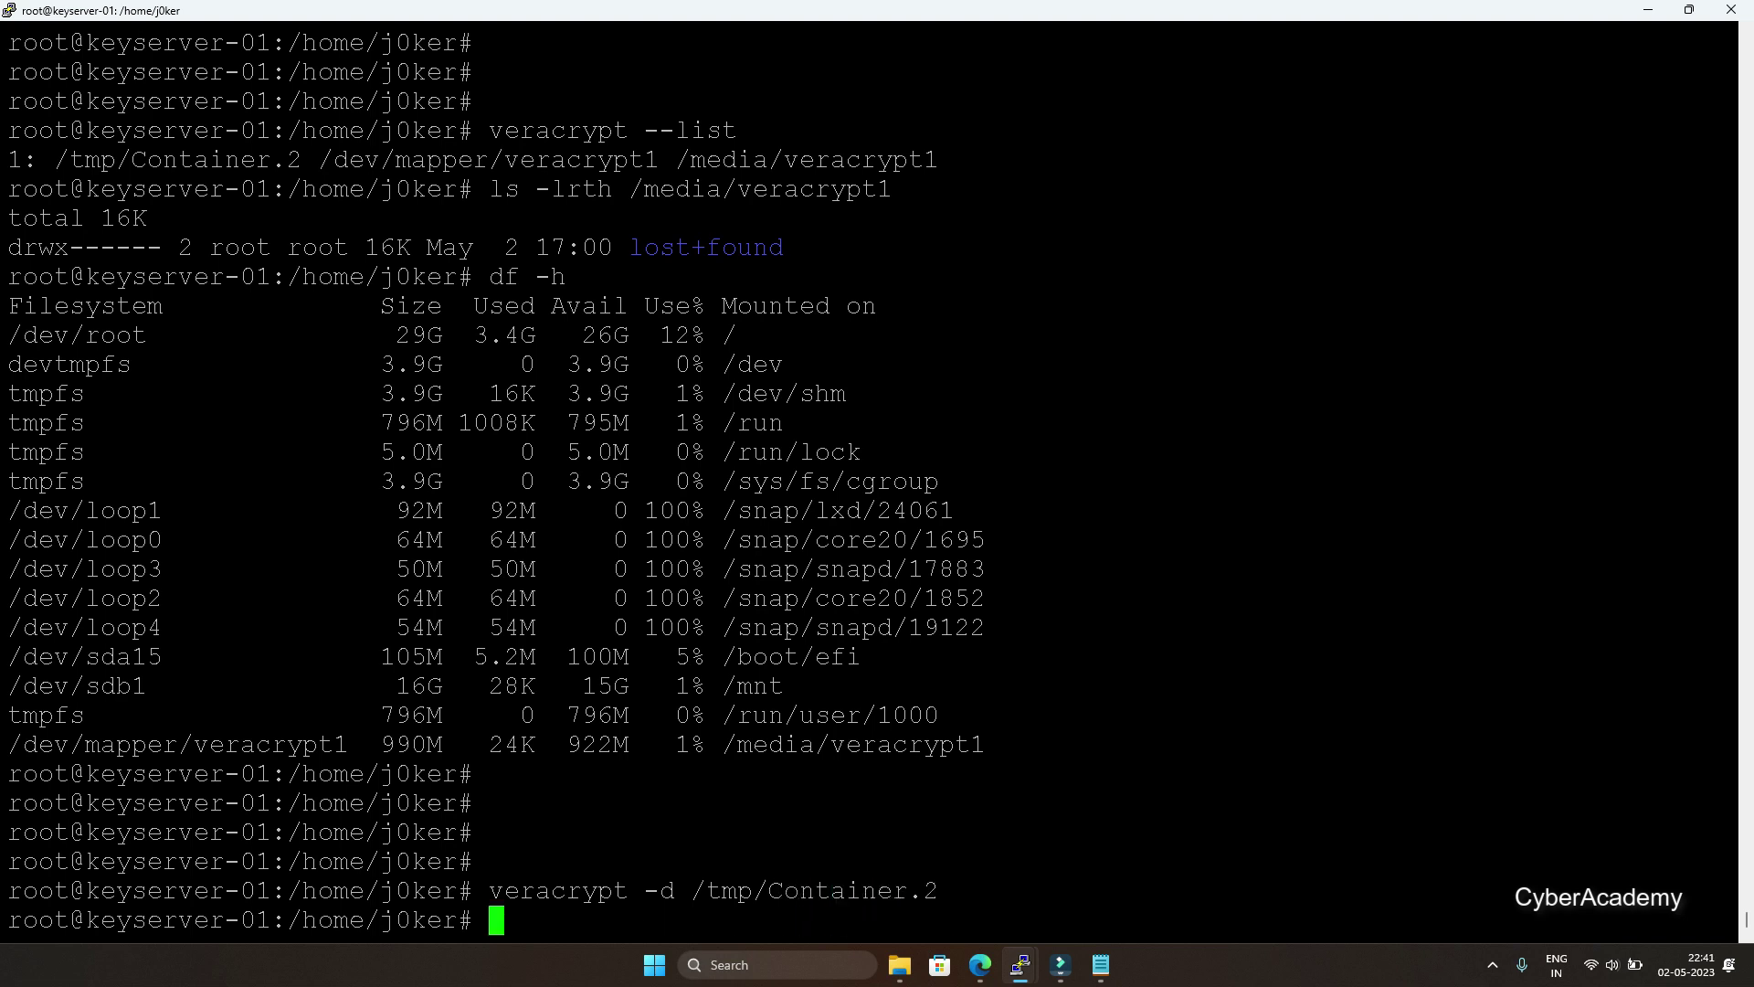